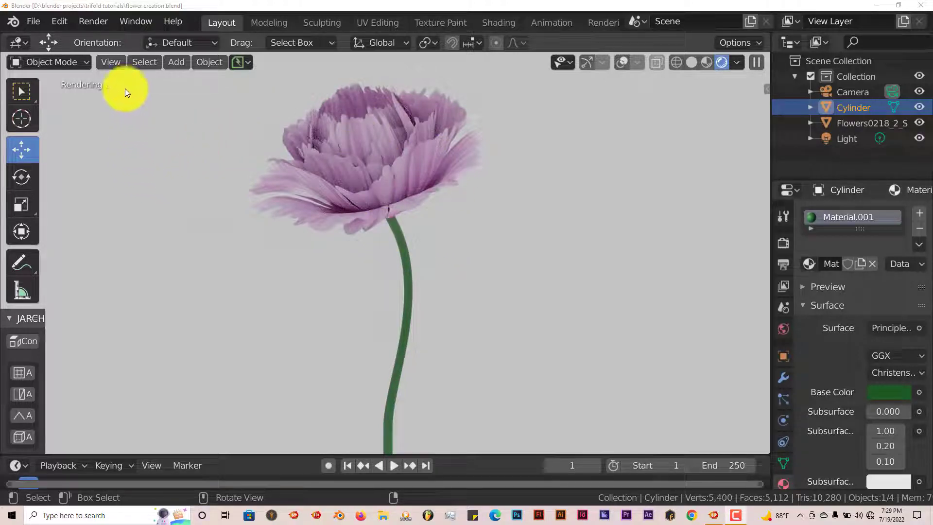
Start a new General file.
left_click(32, 22)
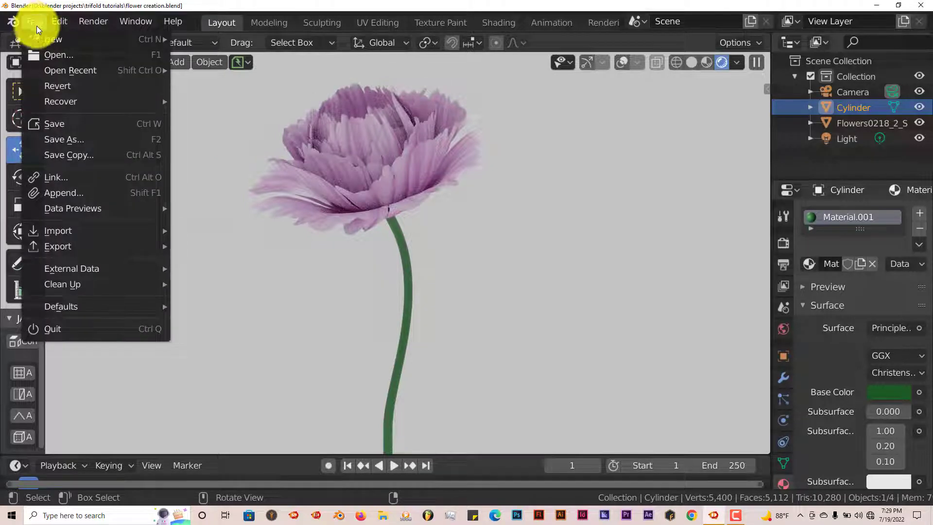
mouse_move(44, 39)
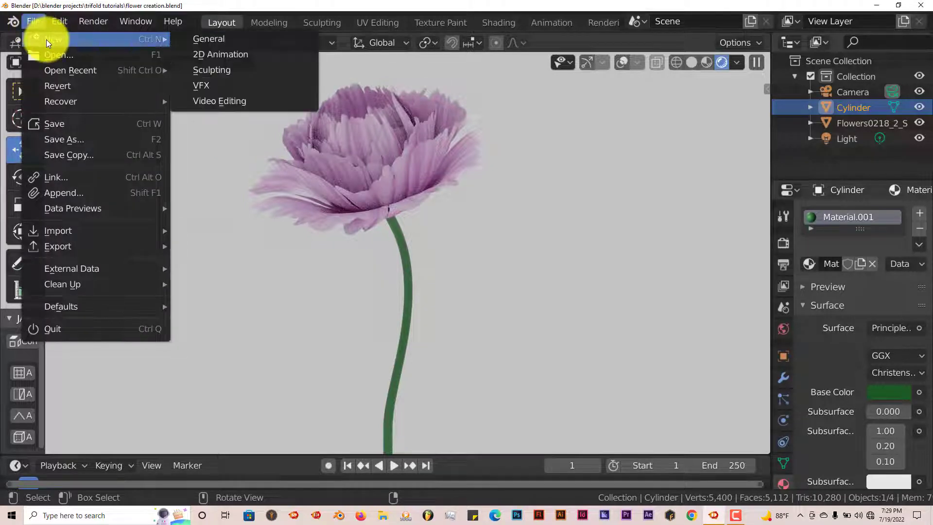
left_click(212, 41)
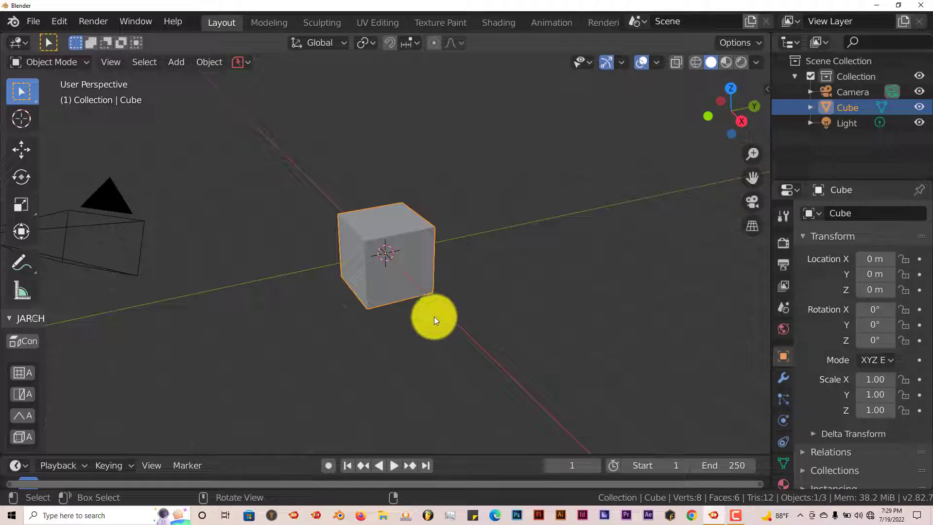
Delete the default cube from the scene.
middle_click_drag(432, 302, 434, 313)
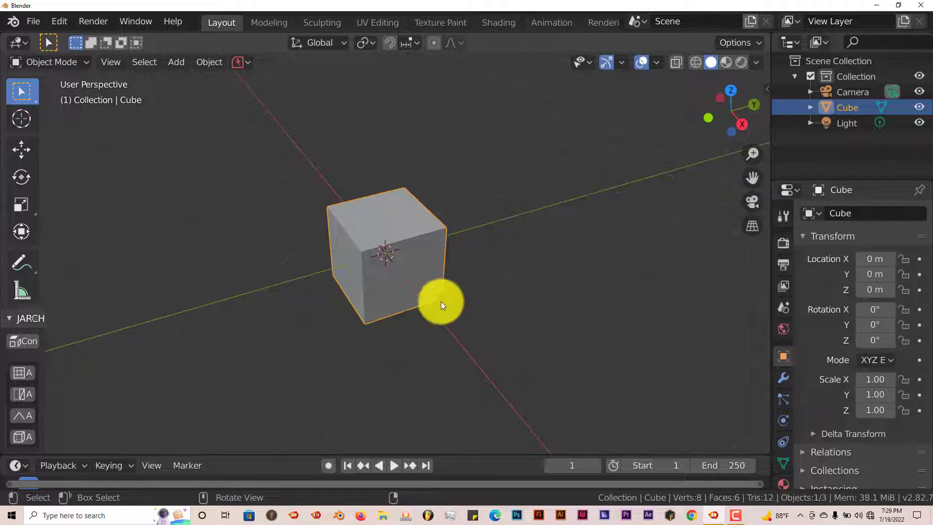
mouse_move(444, 290)
middle_mouse_down()
mouse_move(432, 302)
mouse_move(411, 294)
mouse_move(477, 281)
mouse_move(474, 300)
mouse_move(452, 304)
middle_mouse_up()
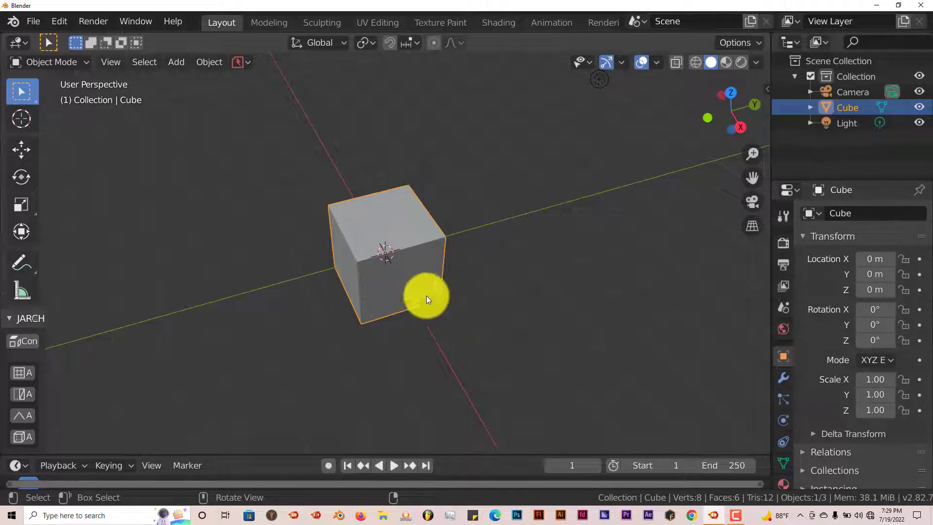
middle_click_drag(422, 298, 490, 267)
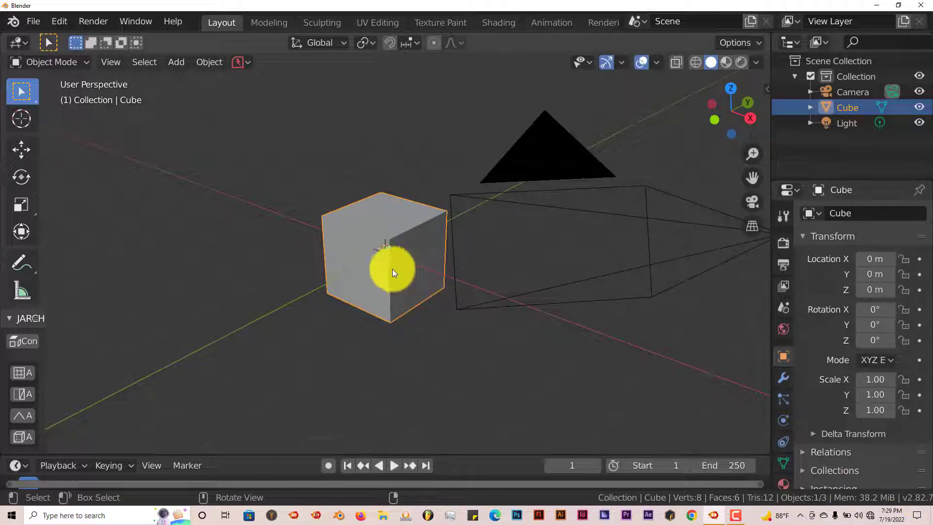
key("Delete")
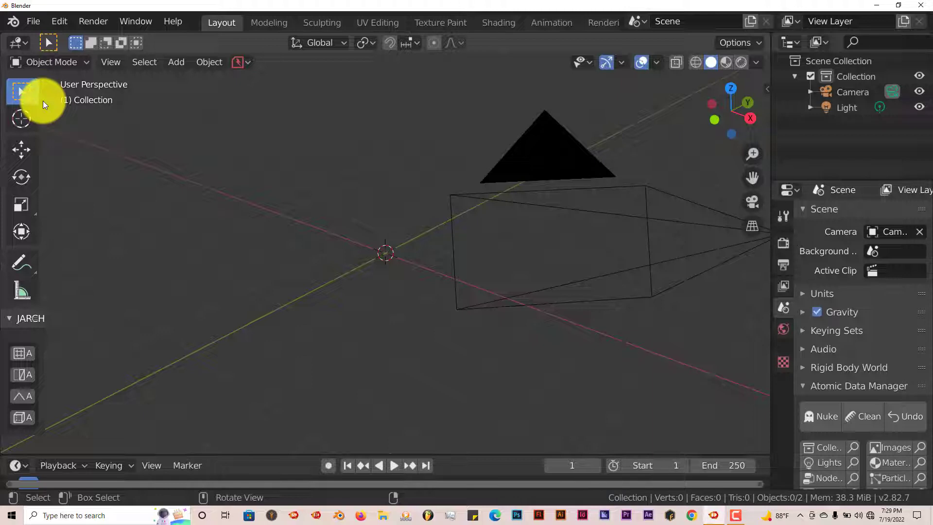
Search the add-on preferences for the Import Images as Planes add-on.
left_click(62, 22)
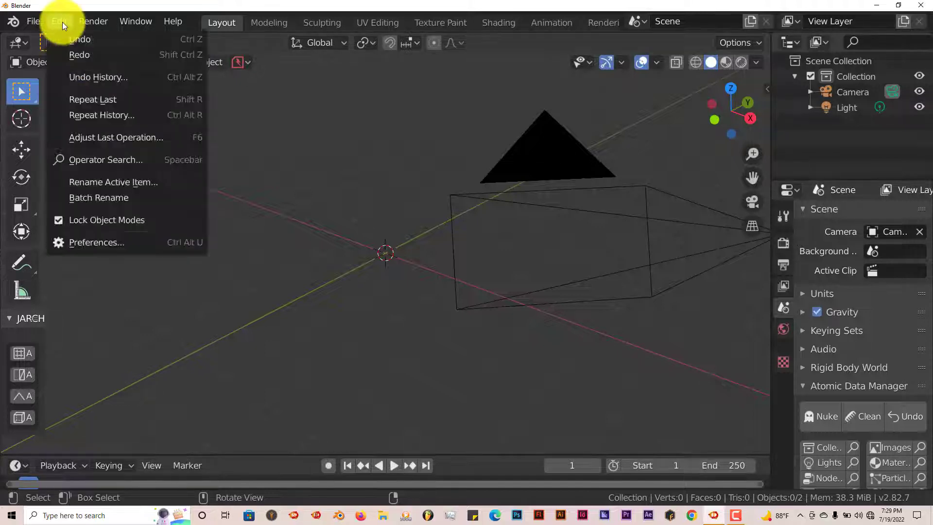
left_click(91, 243)
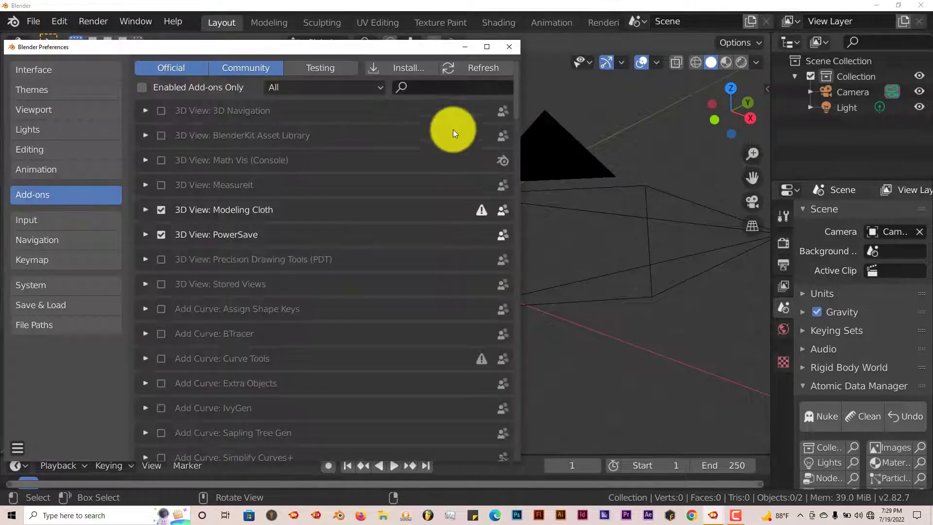
left_click(431, 87)
type("im")
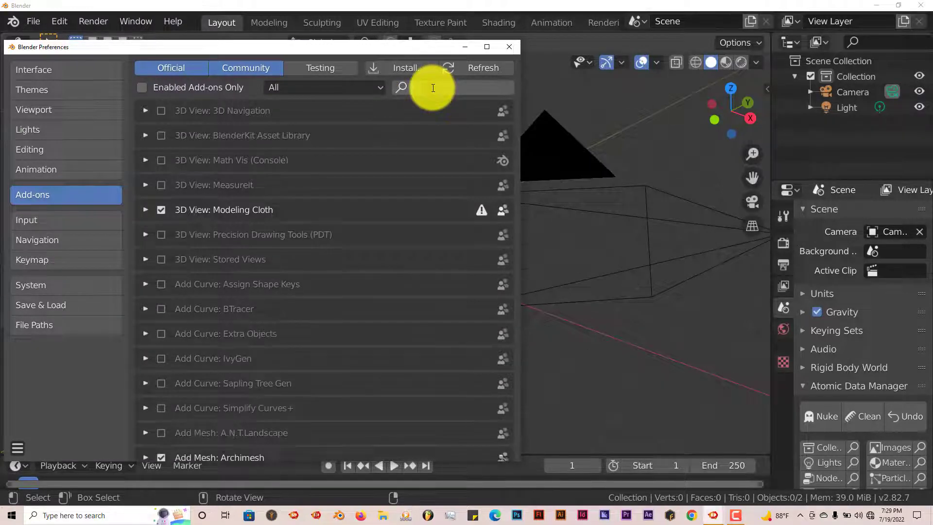
type("age")
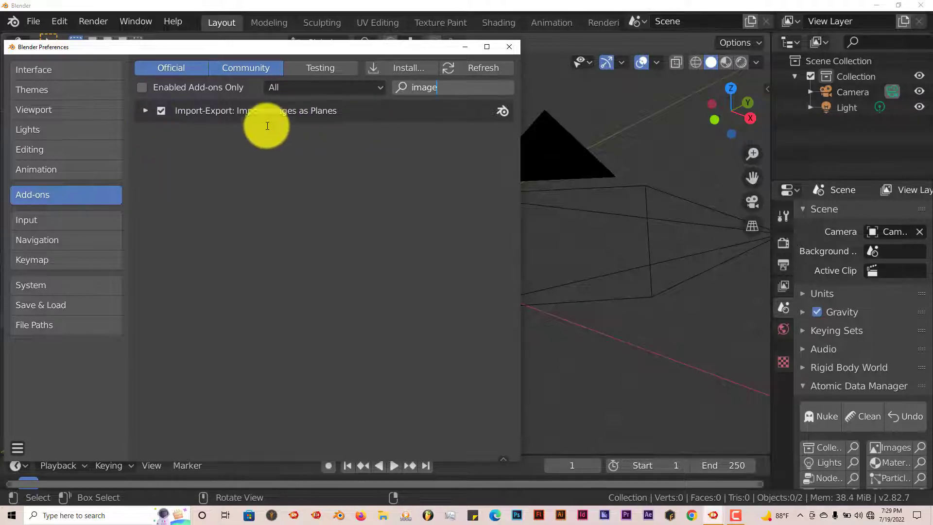
left_click(509, 46)
Open the Images as Planes import and go to the Blender textures folder.
middle_click_drag(394, 251, 319, 234)
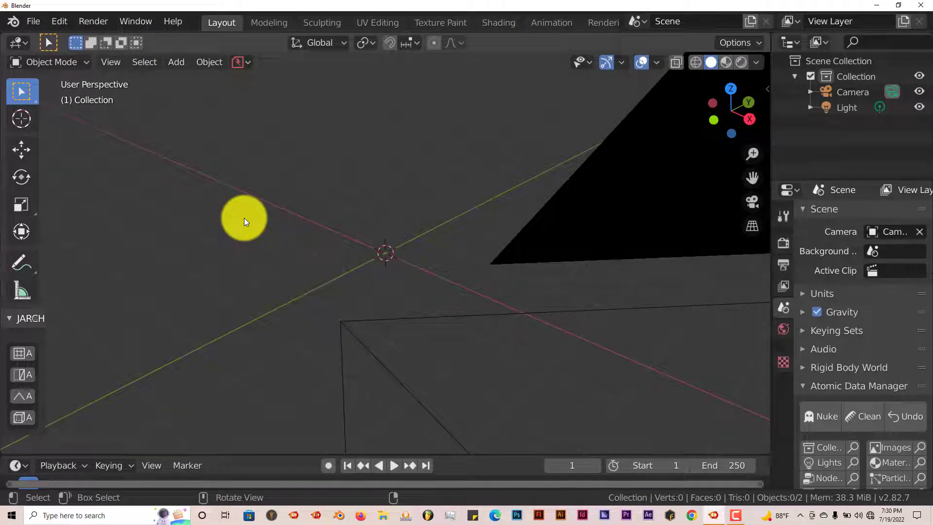
key("shift+a")
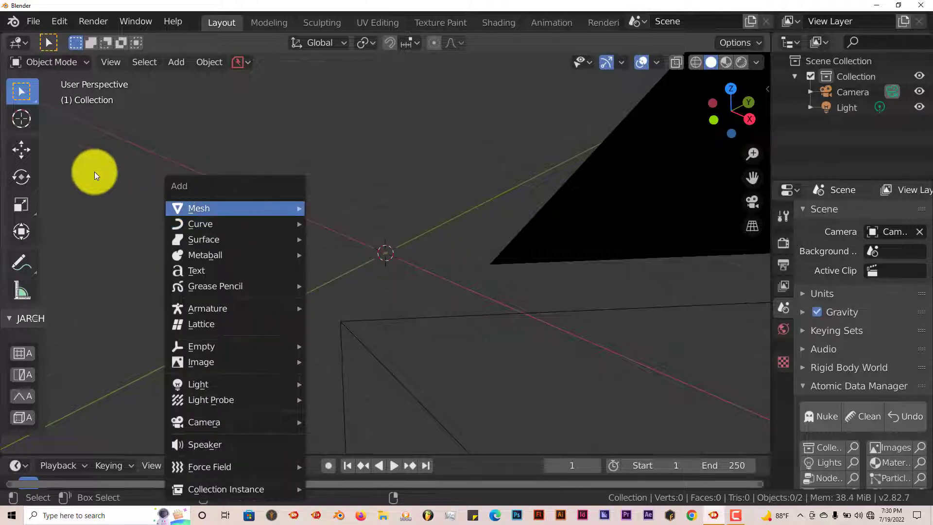
left_click(31, 20)
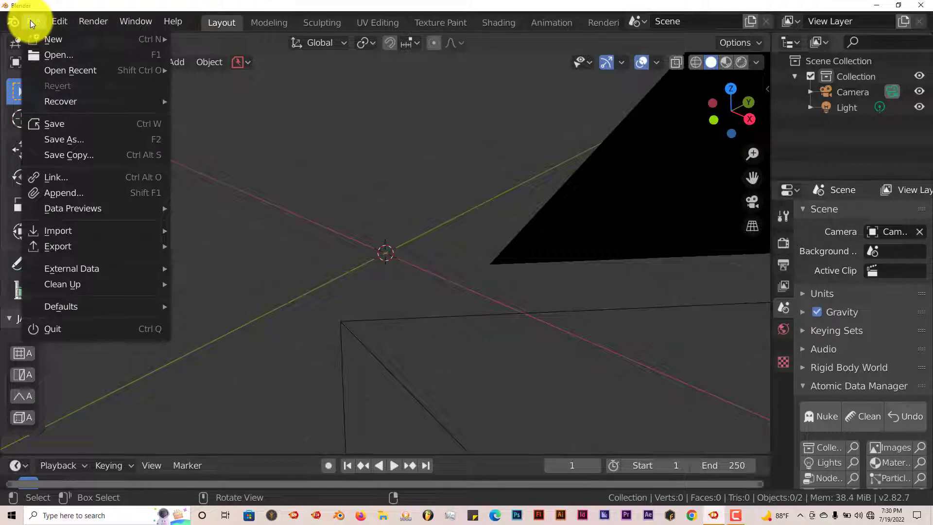
mouse_move(78, 230)
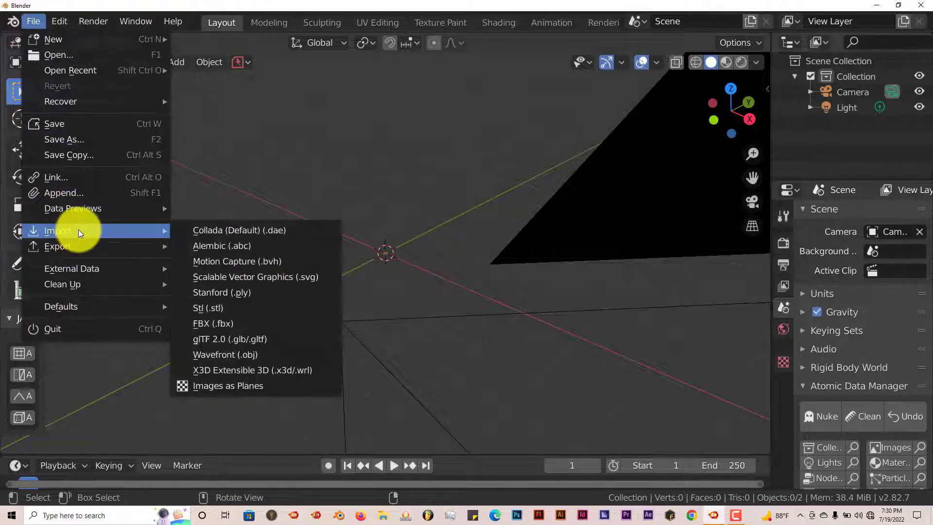
left_click(209, 385)
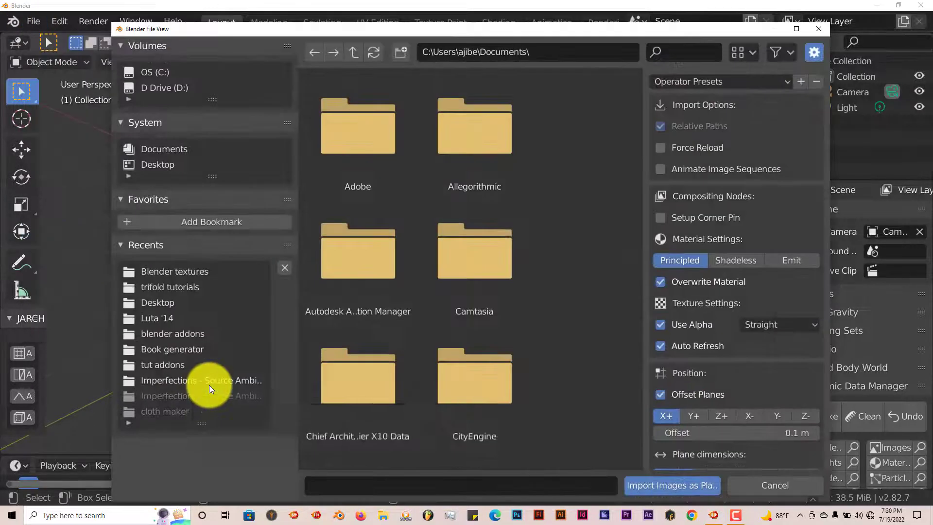
left_click(201, 271)
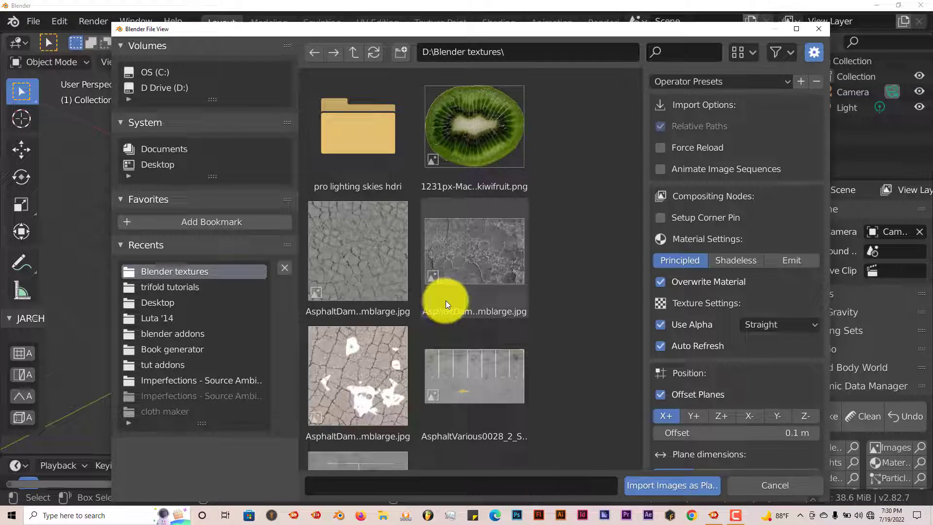
Import Flowers0218_2_S.png as an image plane.
scroll(448, 304, "down", 2)
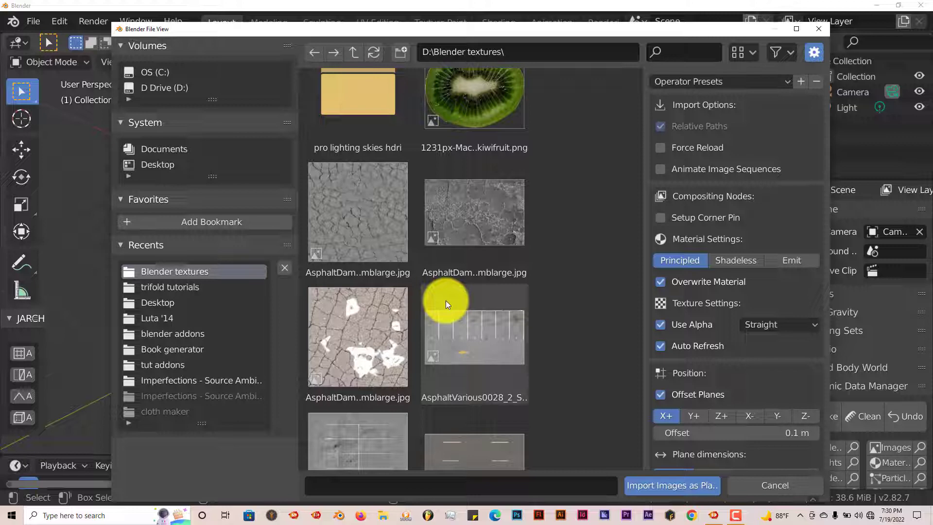
scroll(445, 300, "down", 3)
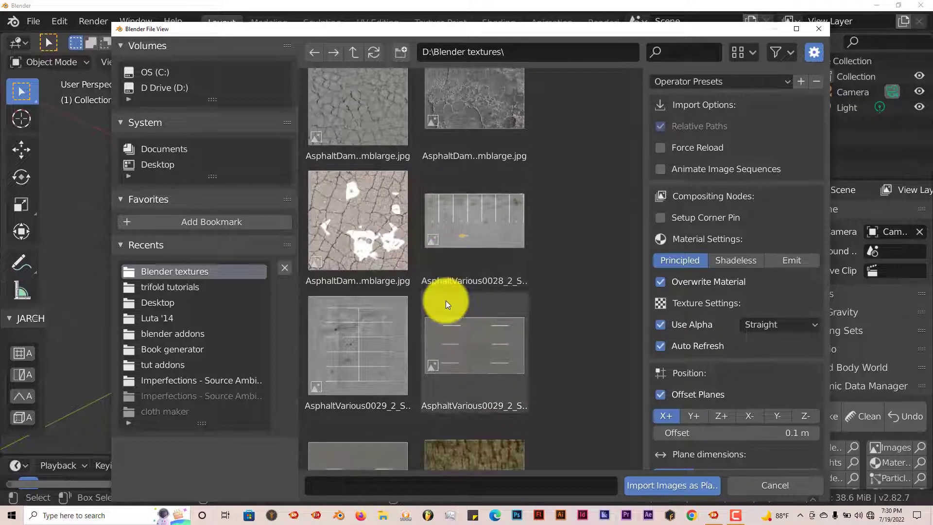
scroll(445, 300, "down", 3)
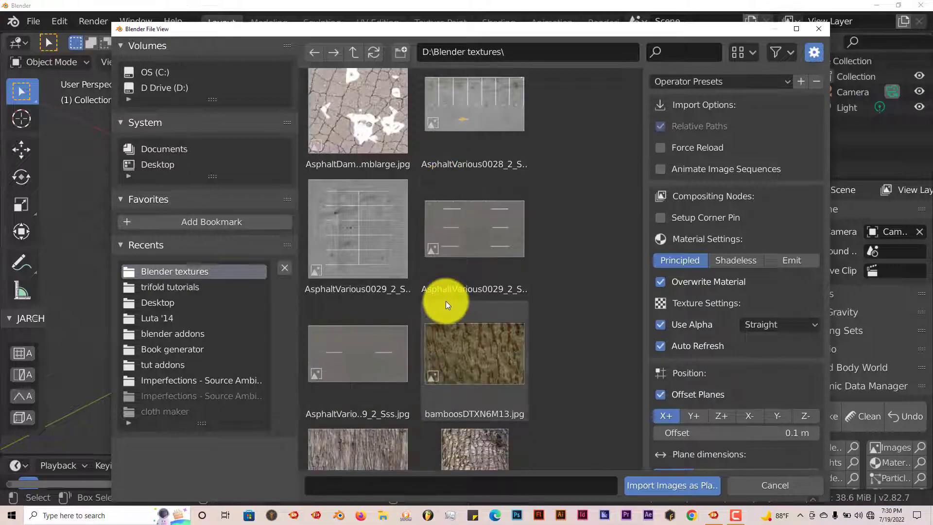
scroll(447, 304, "down", 15)
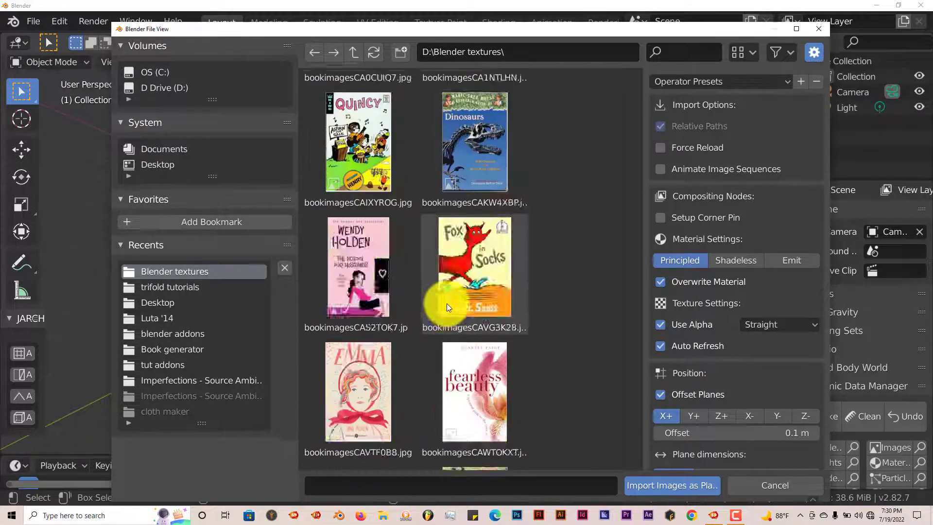
scroll(447, 304, "down", 20)
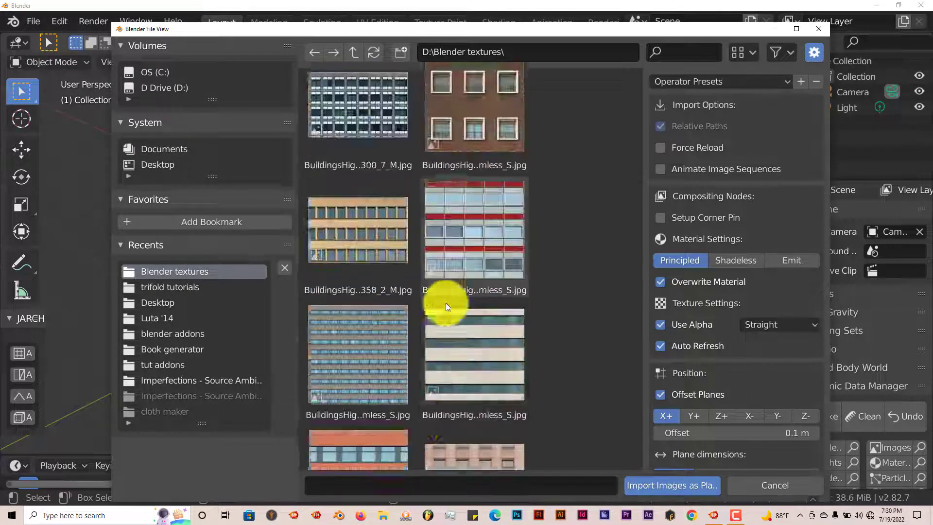
scroll(445, 307, "down", 20)
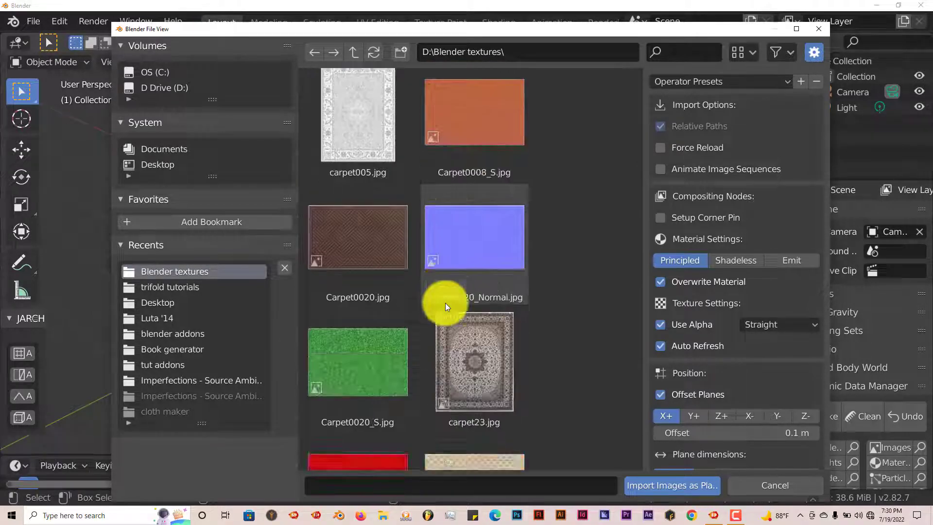
scroll(445, 303, "down", 20)
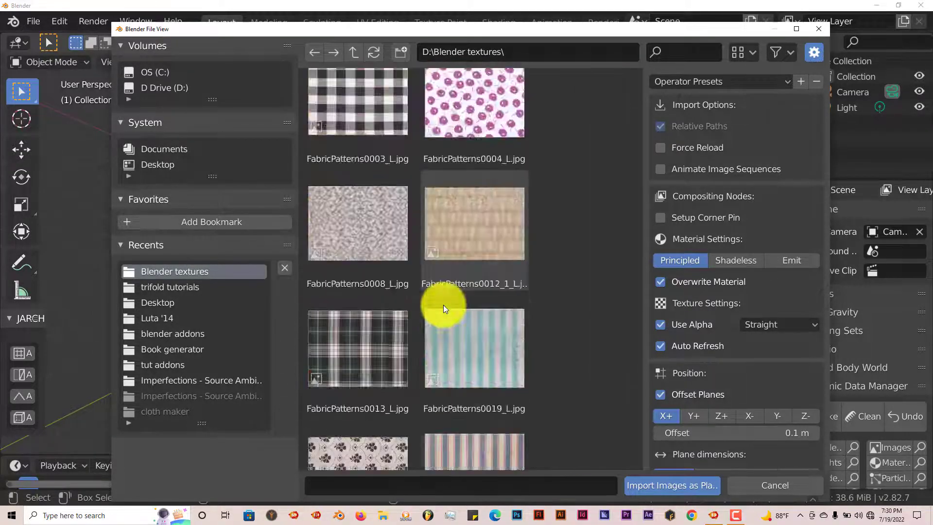
scroll(442, 305, "down", 20)
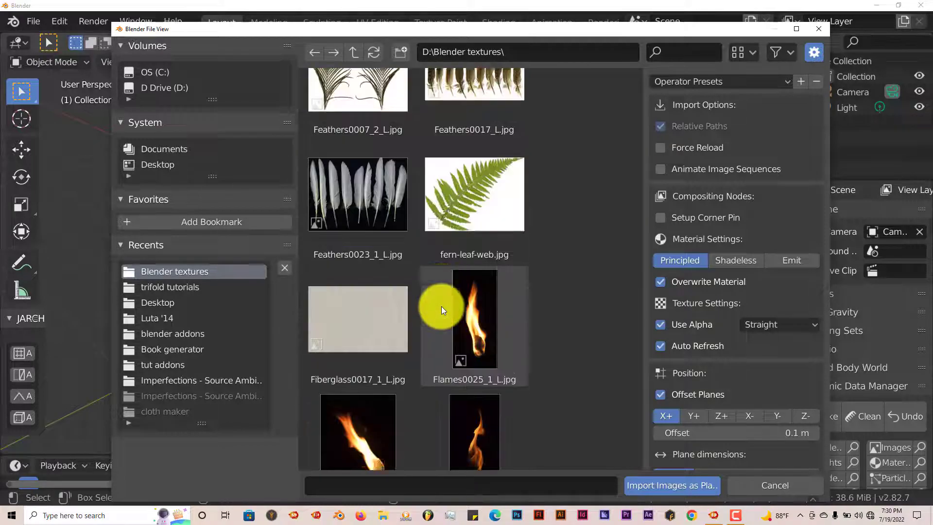
scroll(442, 306, "down", 4)
left_click(371, 293)
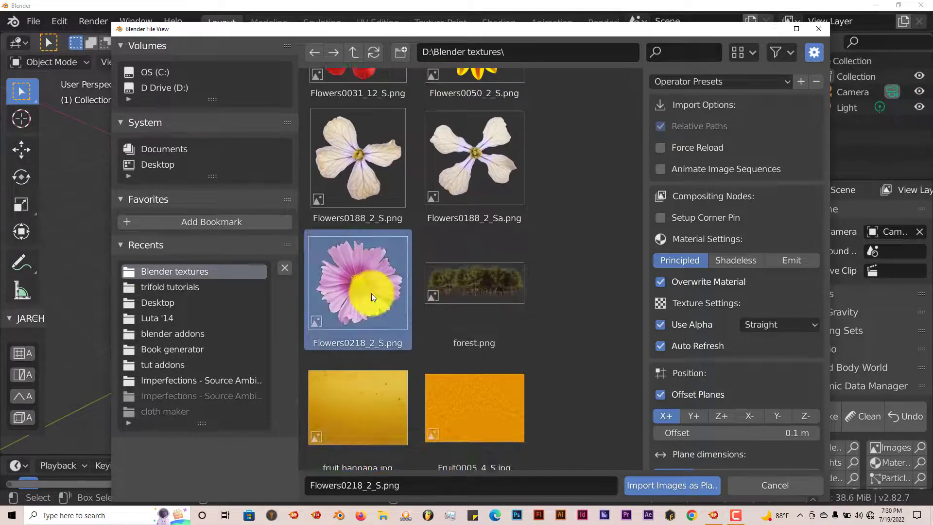
left_click(644, 485)
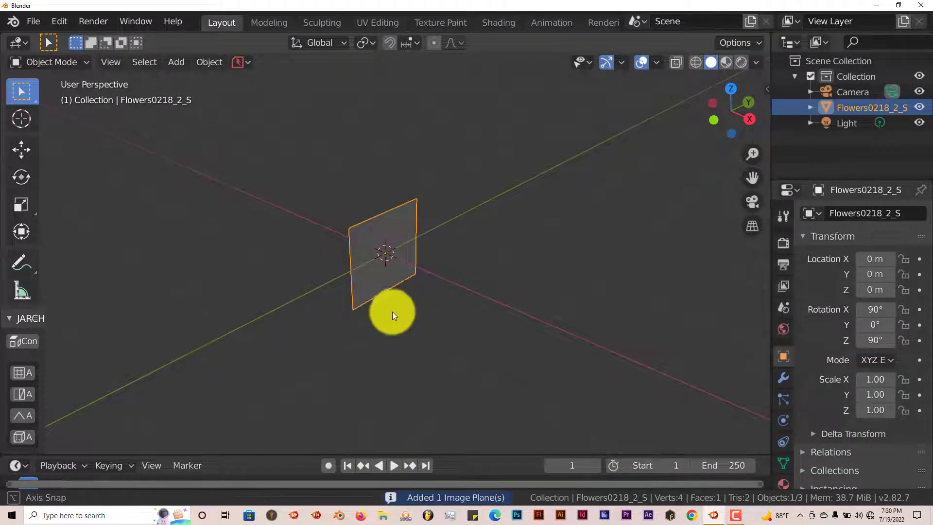
Switch the viewport to Material Preview shading.
middle_click_drag(392, 311, 392, 253)
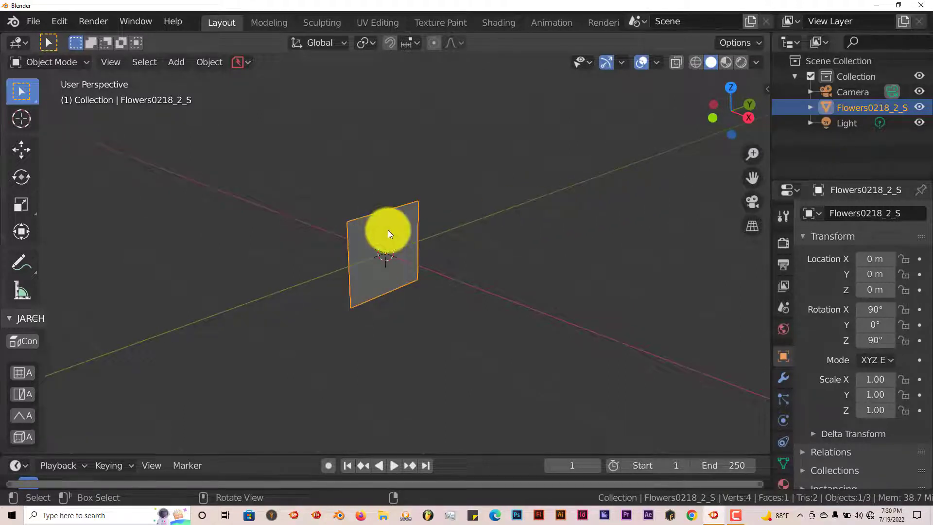
left_click(725, 62)
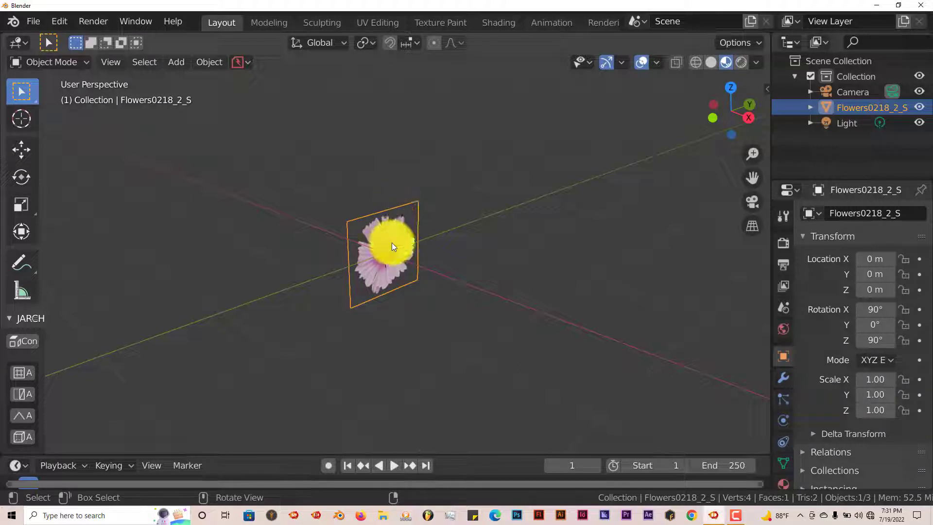
Rotate the flower plane -90 degrees around the global Y axis so it lies flat.
key("r")
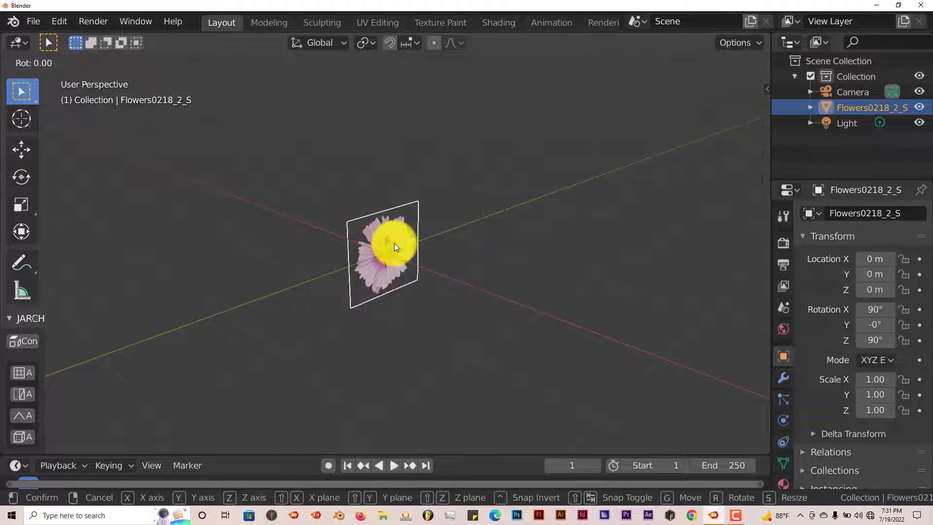
key("y")
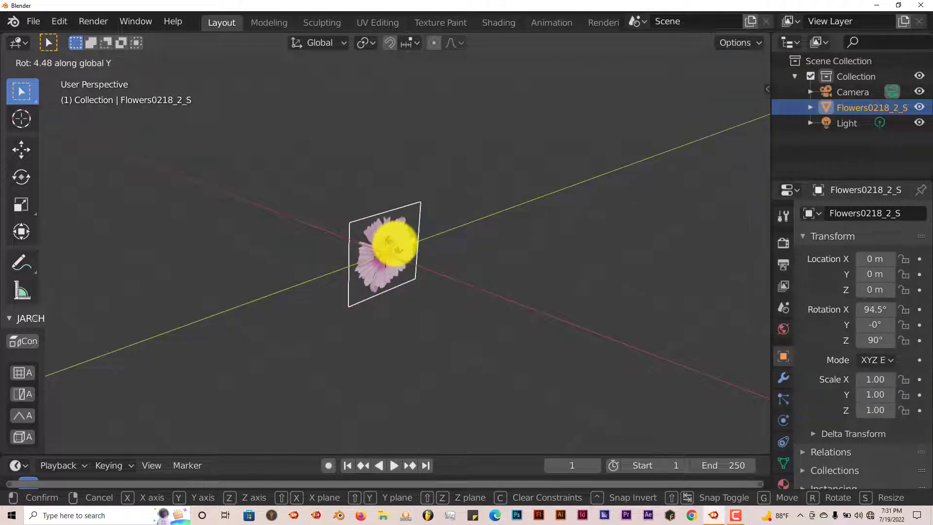
type("-90")
key("Return")
Enter Edit Mode and subdivide the flower plane with 20 cuts.
middle_click_drag(397, 244, 414, 264)
scroll(401, 278, "up", 3)
scroll(400, 281, "up", 2)
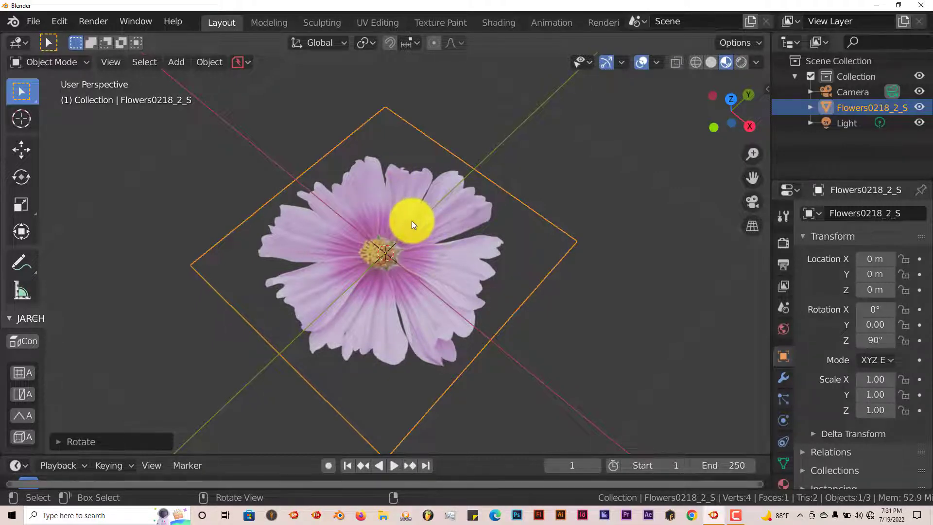
scroll(412, 221, "down", 1)
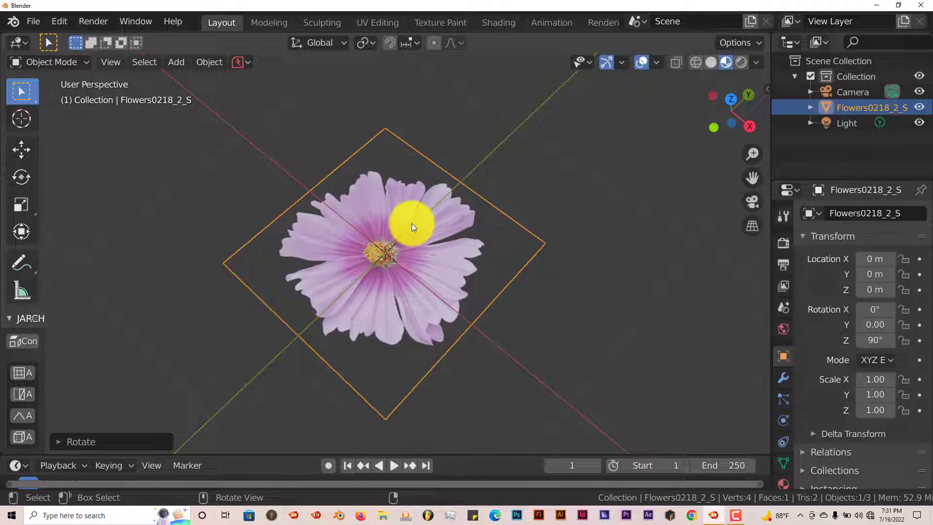
key("Tab")
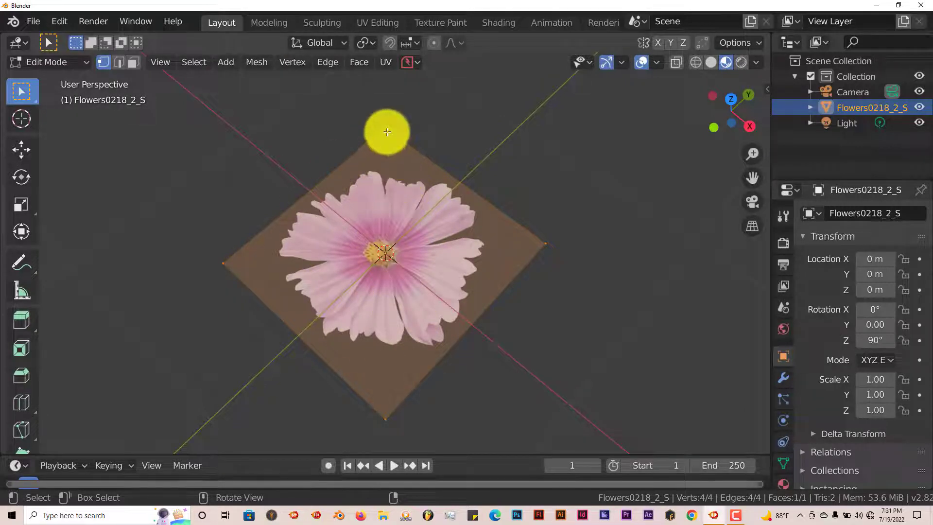
right_click(298, 253)
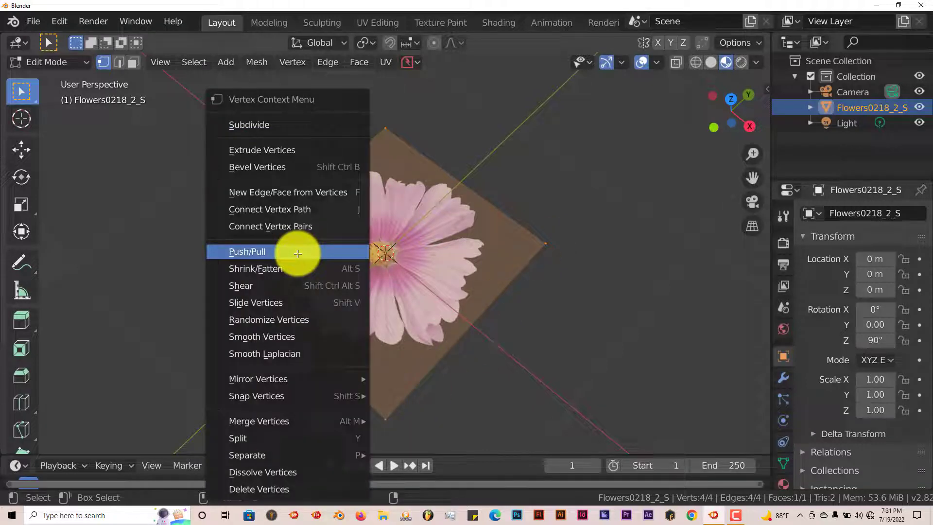
left_click(268, 125)
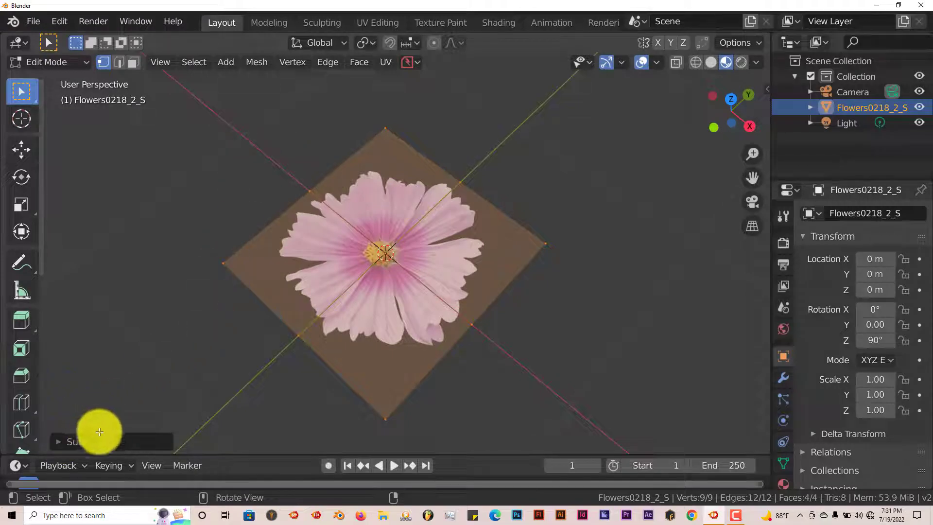
left_click(58, 441)
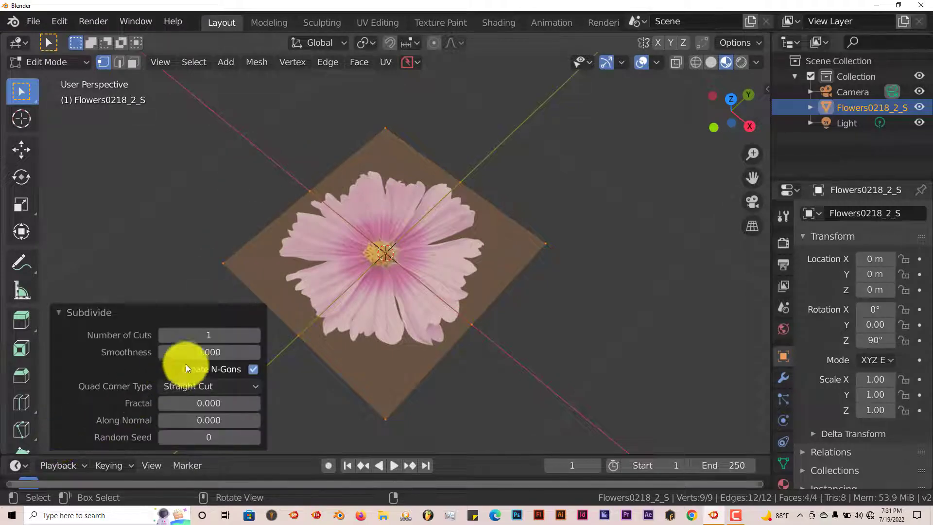
left_click(209, 334)
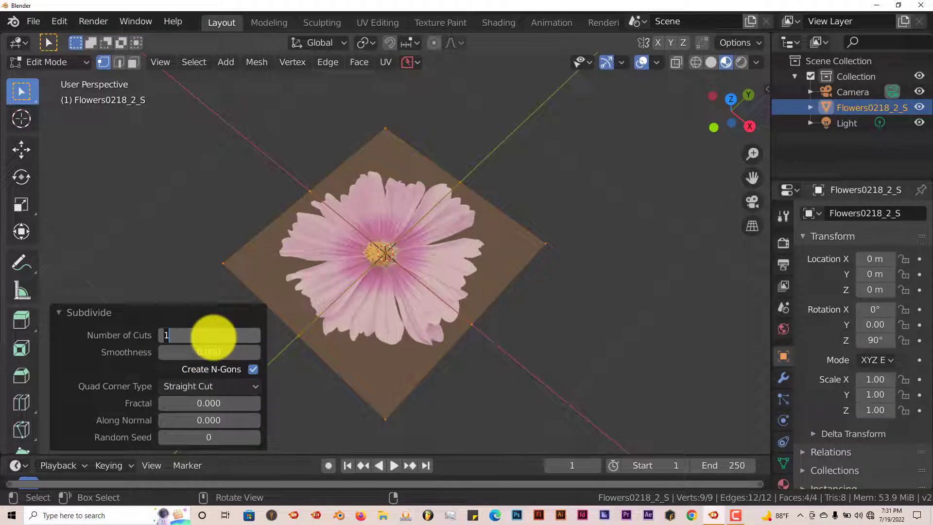
type("20")
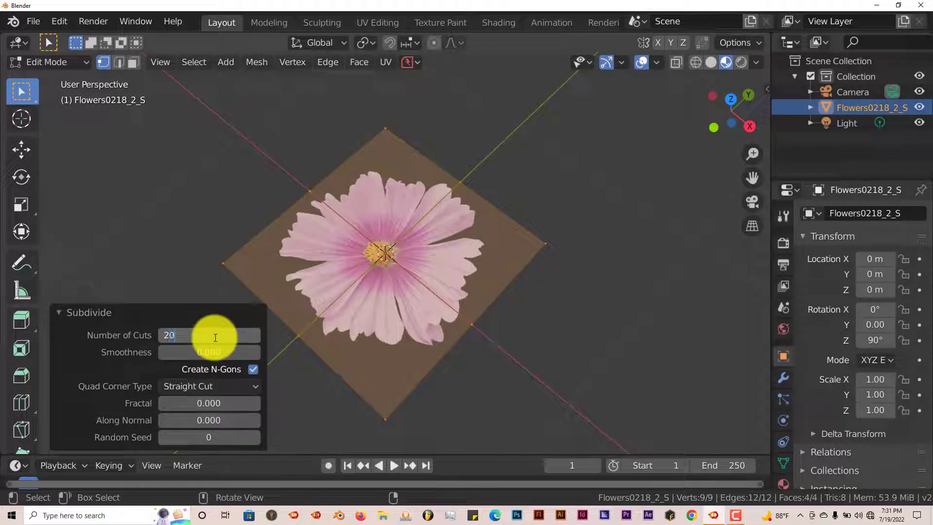
key("Return")
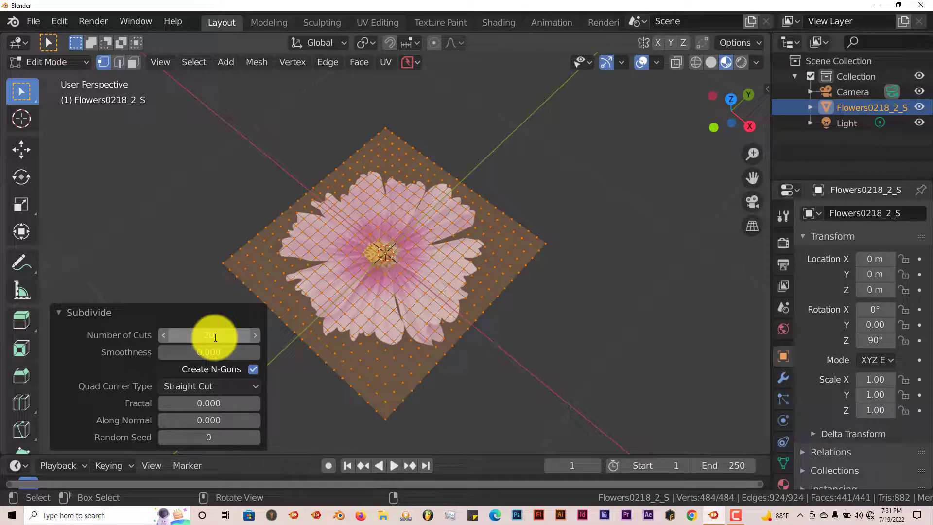
In top view, deselect everything and circle-select the four vertices at the flower's center.
left_click(60, 311)
middle_click_drag(351, 327, 355, 338)
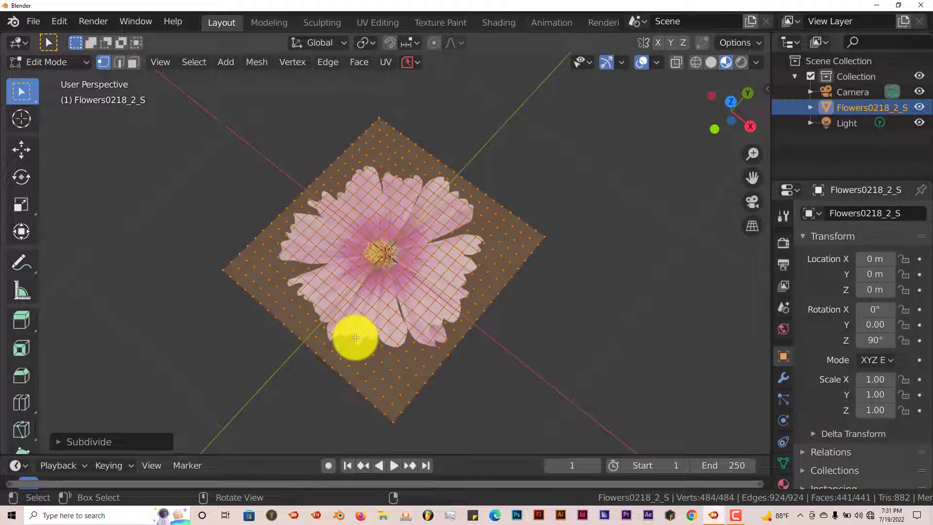
key("KP_7")
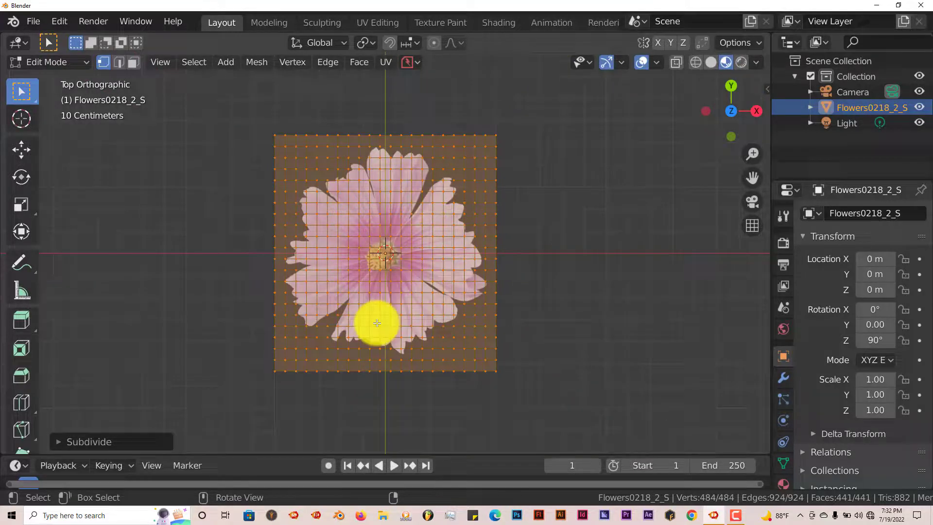
key("alt+a")
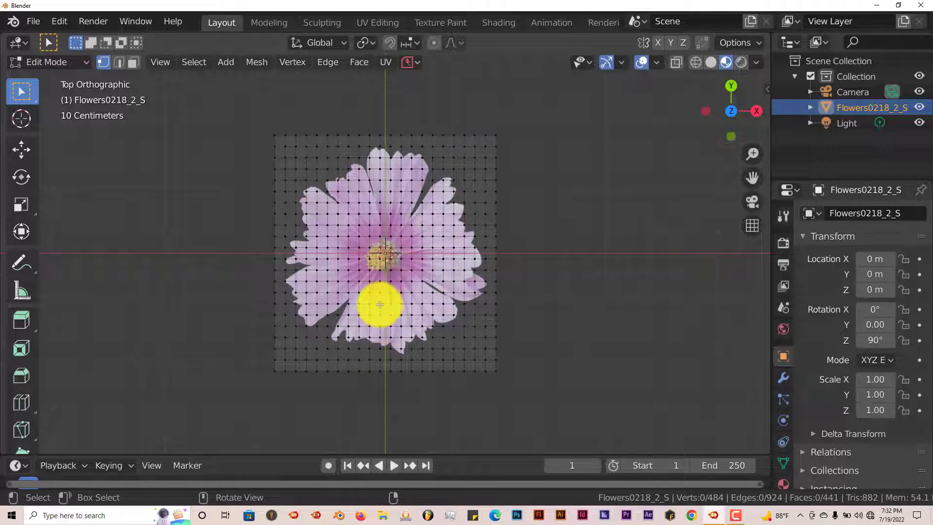
scroll(380, 305, "up", 5)
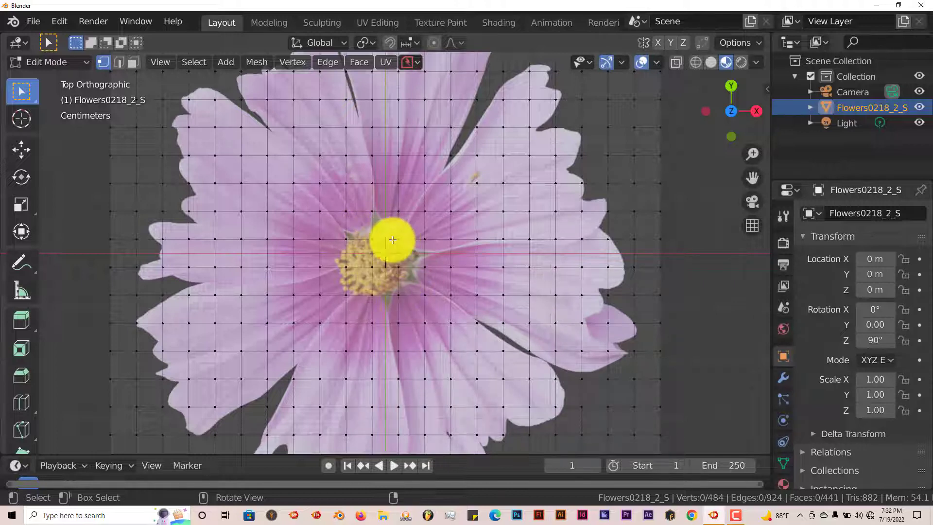
key("c")
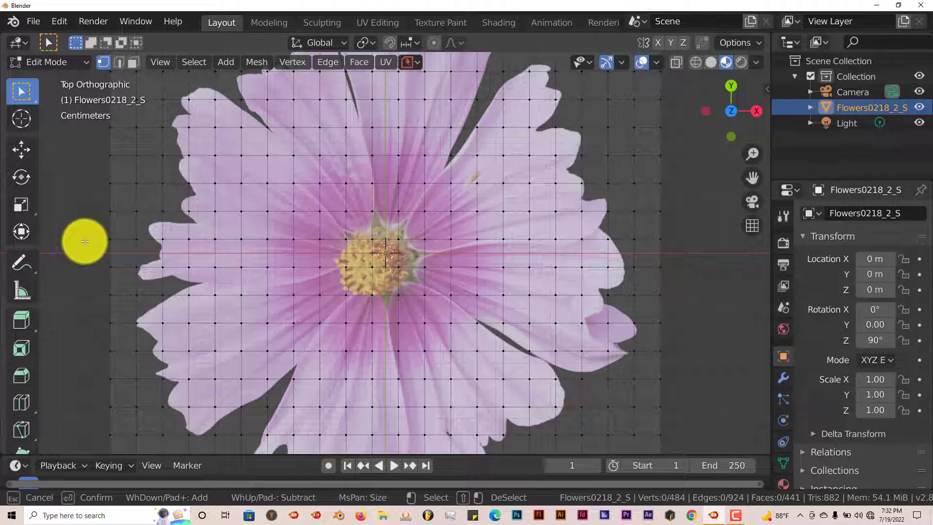
scroll(85, 241, "down", 4)
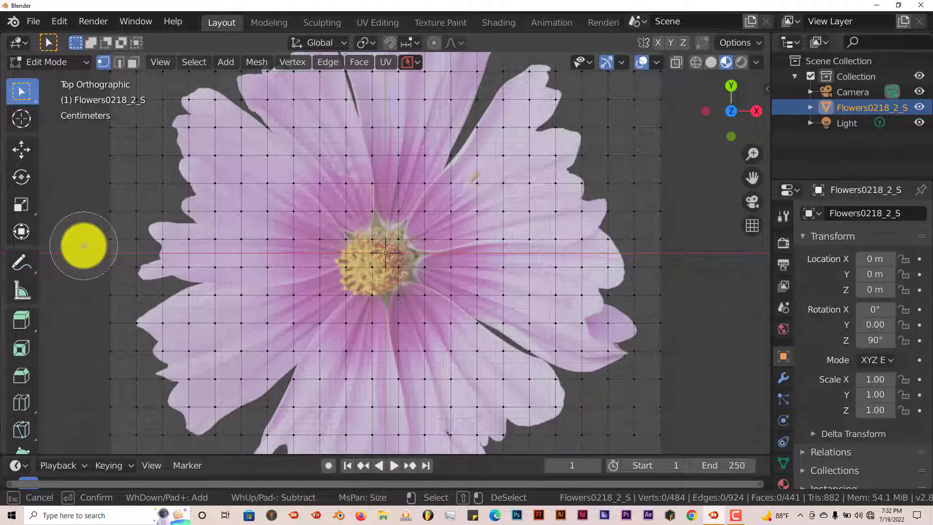
scroll(84, 246, "up", 3)
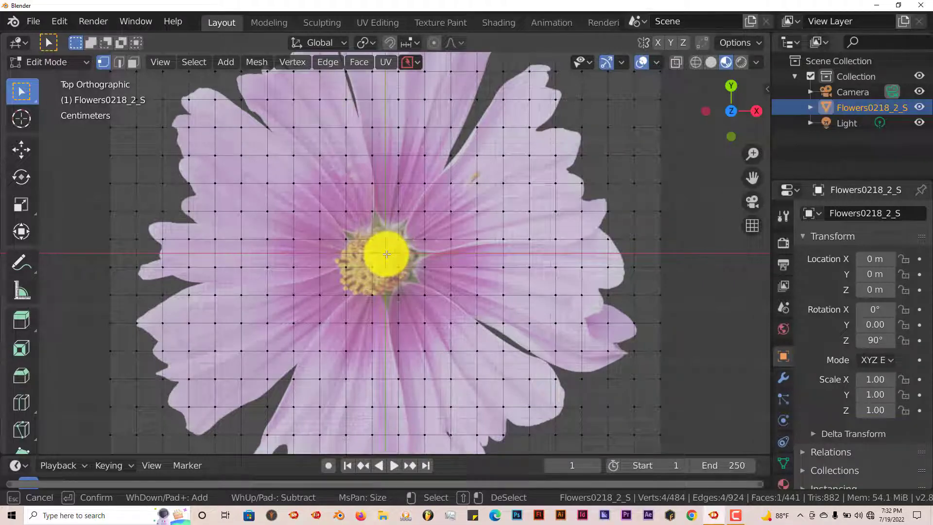
key("Escape")
Activate the Move tool and turn on proportional editing.
middle_click_drag(394, 323, 371, 267)
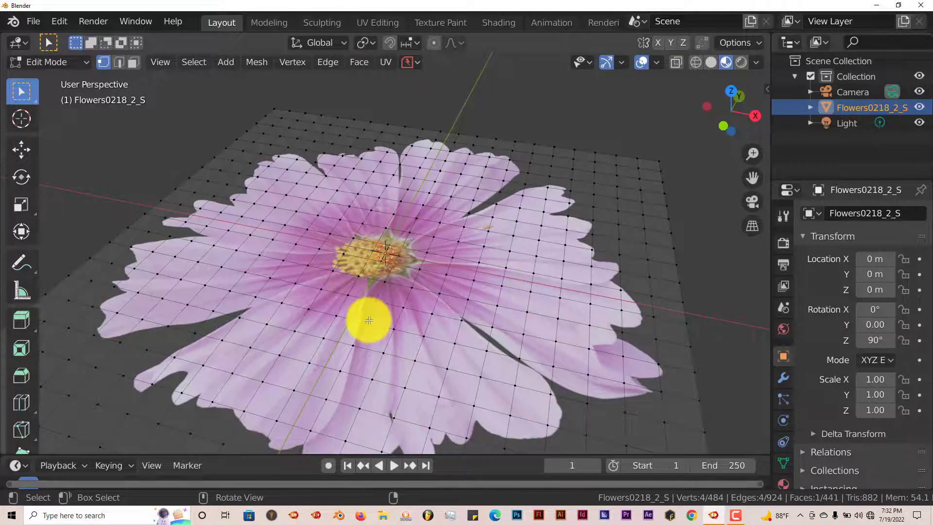
middle_click_drag(369, 320, 387, 327)
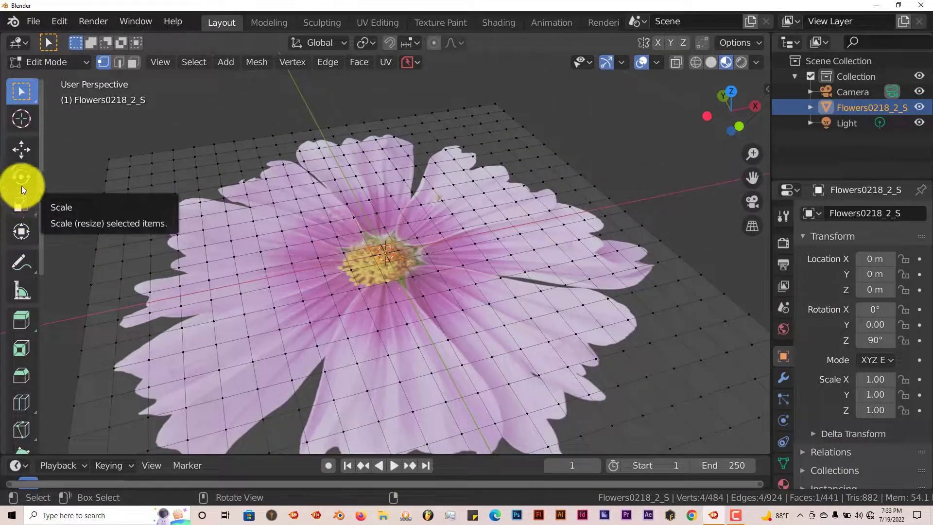
left_click(14, 155)
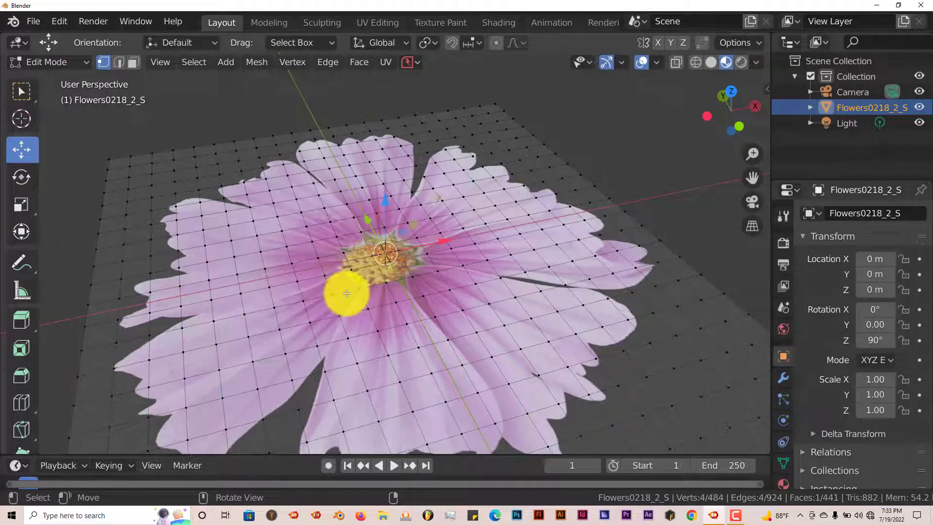
middle_click_drag(343, 292, 344, 281)
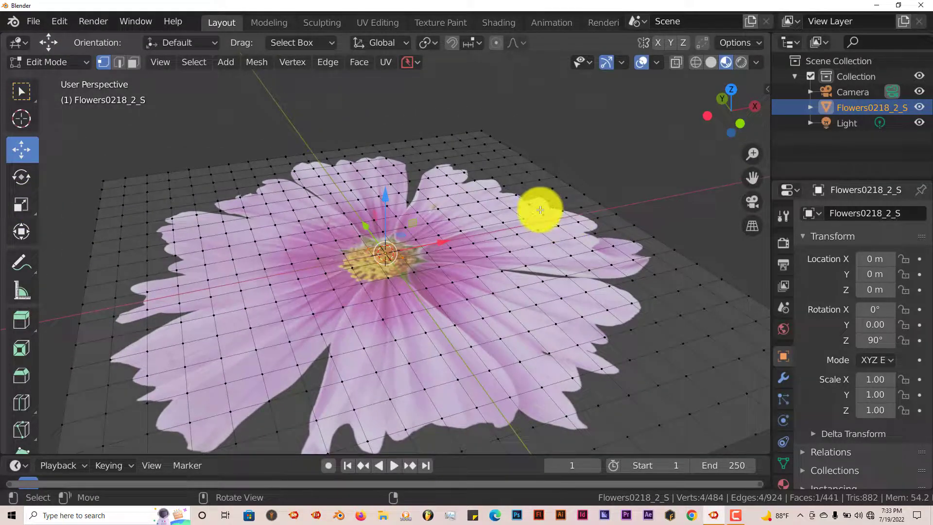
left_click(498, 45)
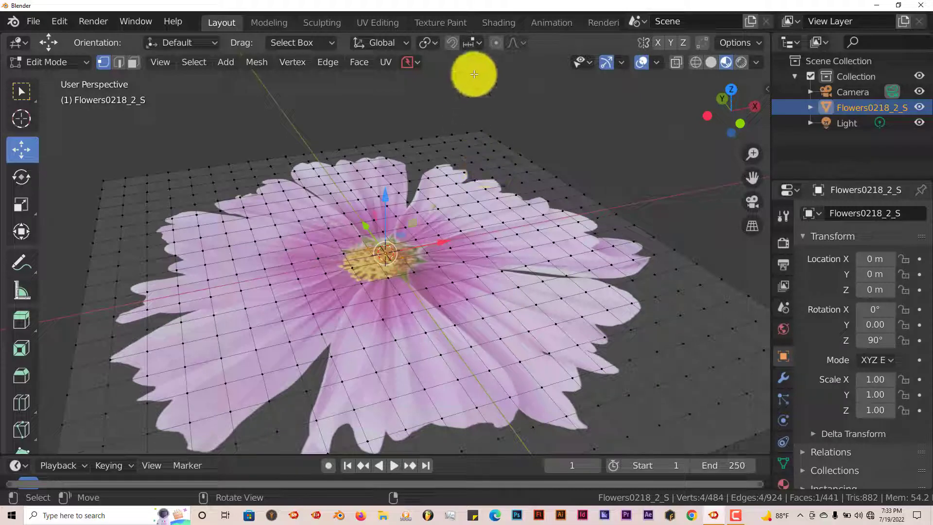
left_click(495, 43)
scroll(462, 173, "down", 1)
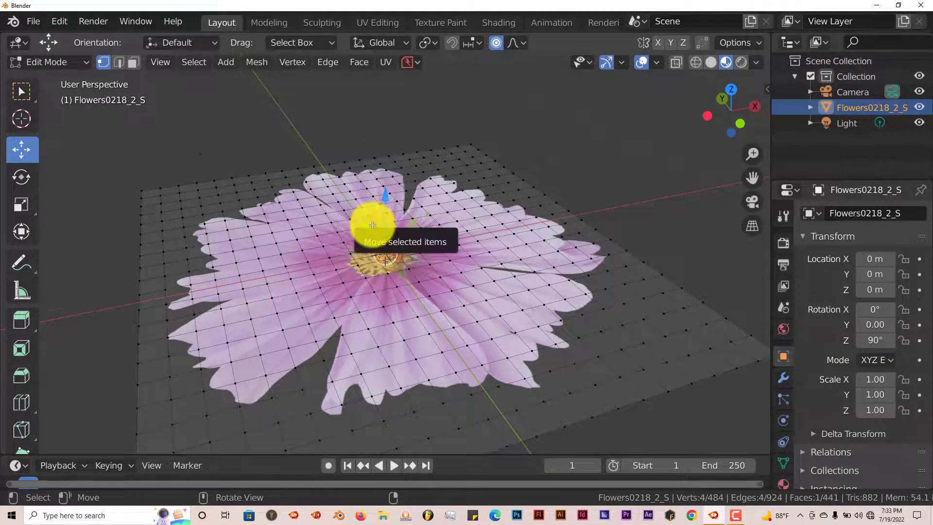
In right view, move the center vertices down about 0.24 m with a proportional size of about 0.29 to cup the petals.
key("KP_3")
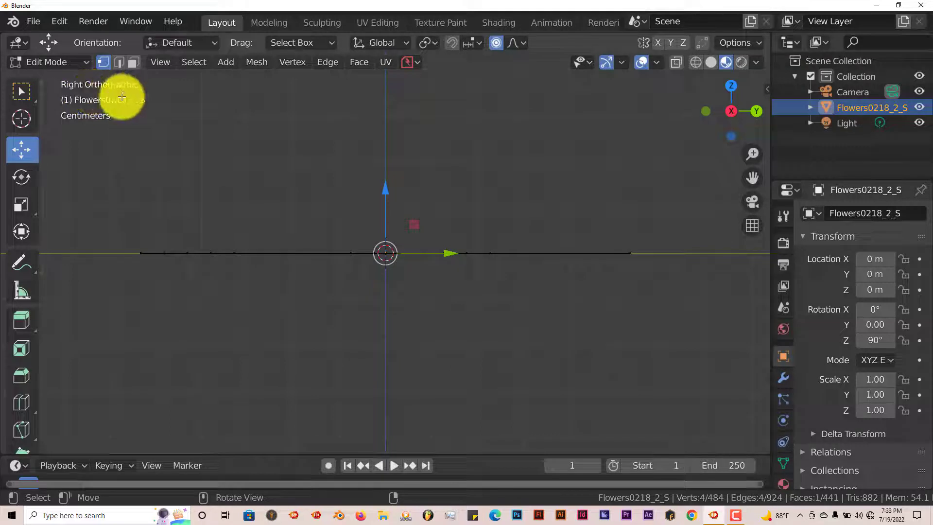
scroll(319, 194, "down", 2)
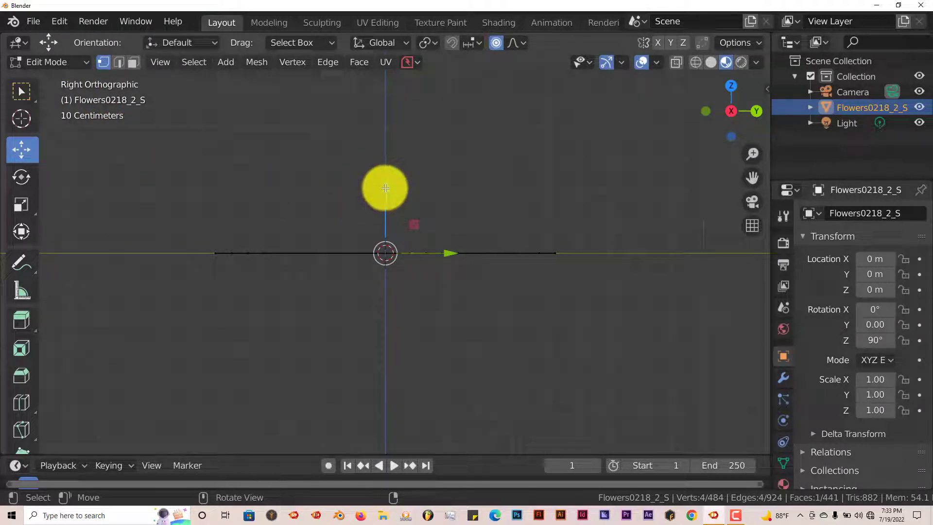
key("g")
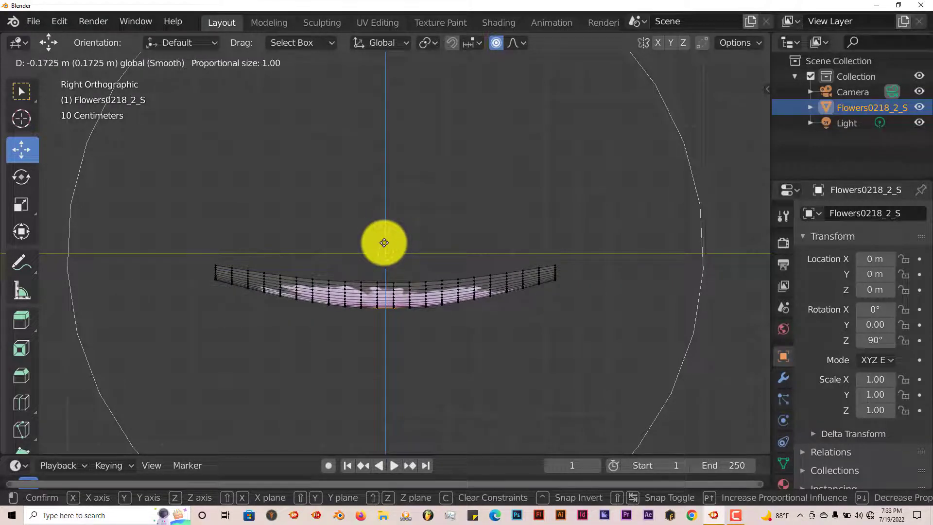
scroll(384, 243, "down", 12)
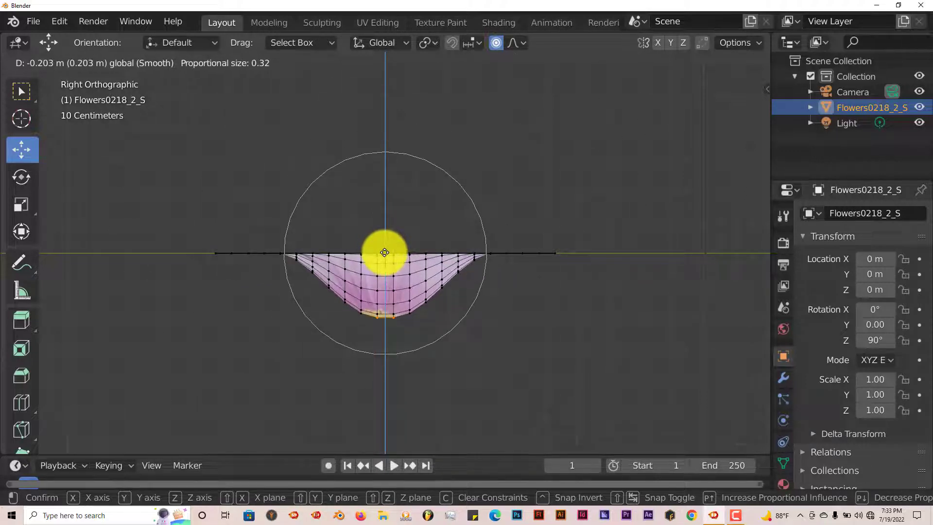
scroll(386, 249, "up", 1)
scroll(388, 253, "down", 2)
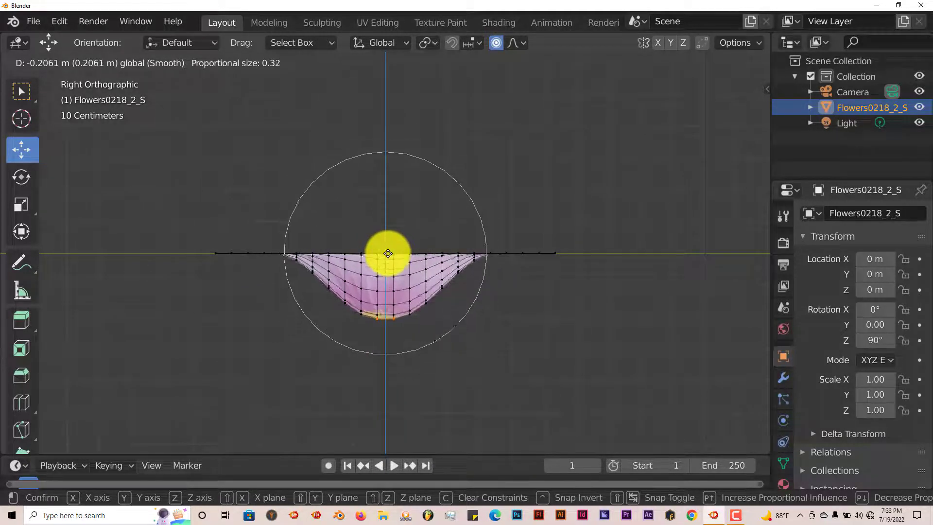
scroll(388, 253, "up", 2)
scroll(388, 253, "down", 1)
scroll(388, 253, "down", 1)
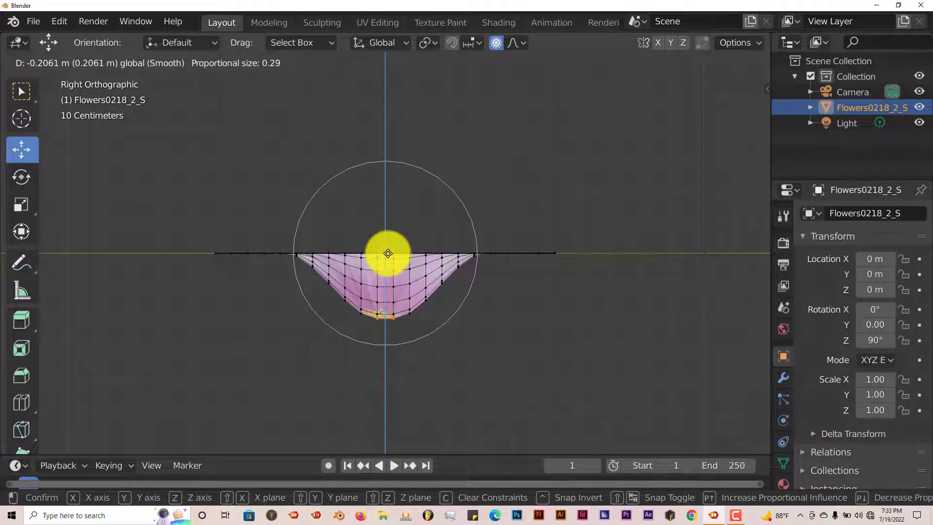
scroll(388, 254, "up", 2)
scroll(388, 254, "up", 3)
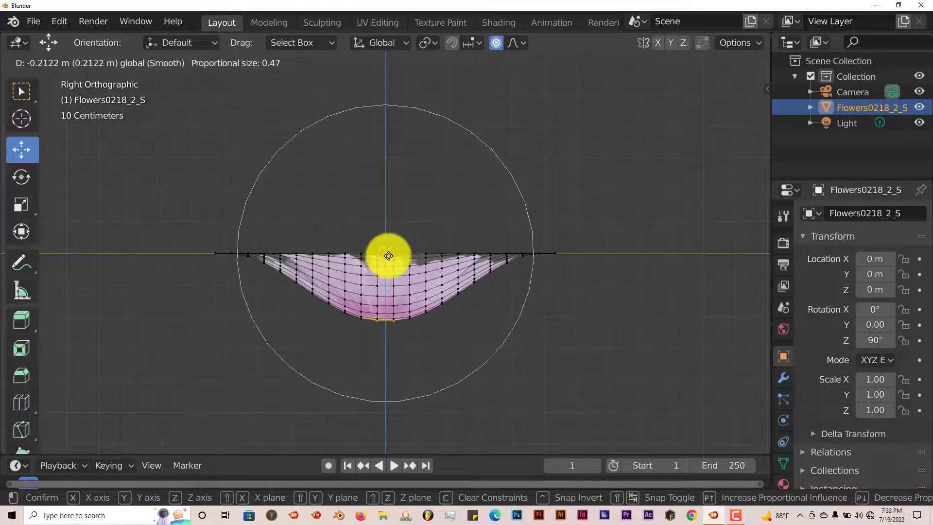
scroll(388, 255, "down", 3)
scroll(388, 255, "down", 2)
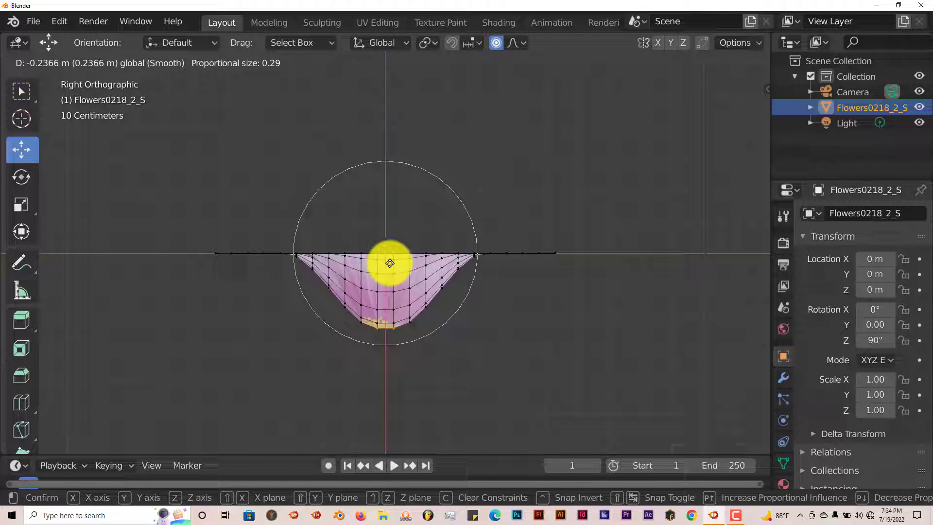
left_click(390, 263)
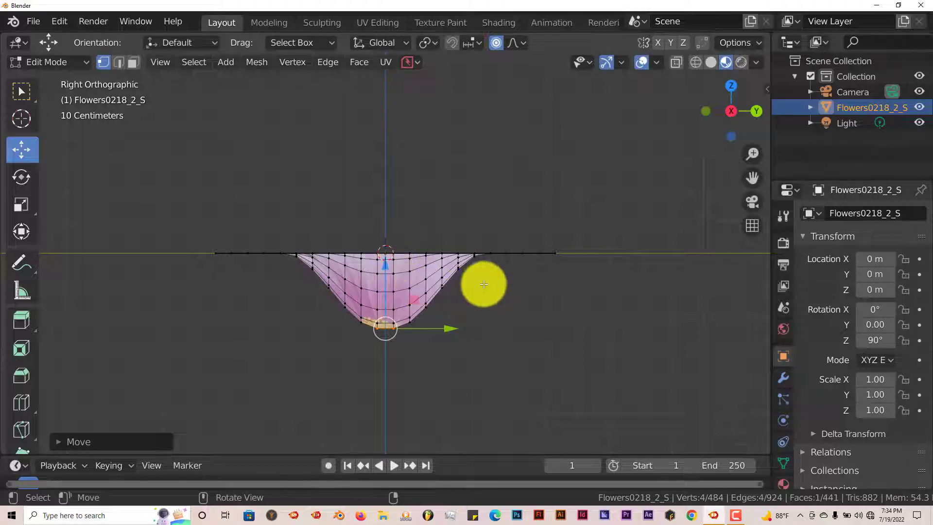
Deselect all vertices of the cupped flower mesh.
middle_click_drag(483, 281, 468, 293)
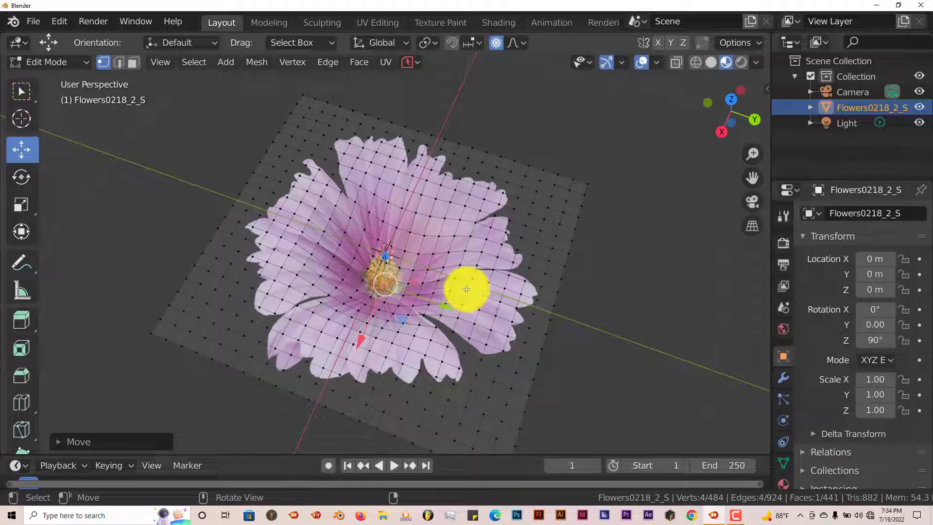
middle_click_drag(506, 223, 496, 214)
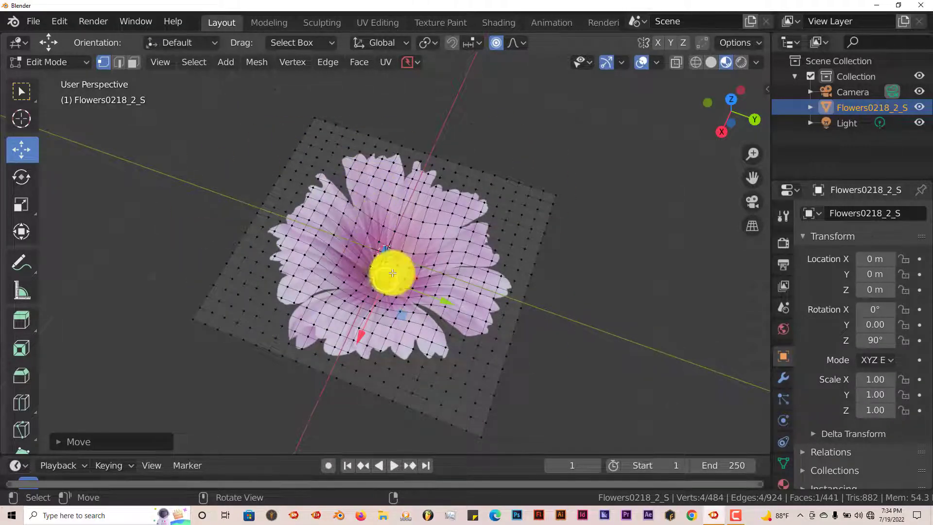
scroll(393, 273, "up", 5)
middle_click_drag(402, 277, 387, 302)
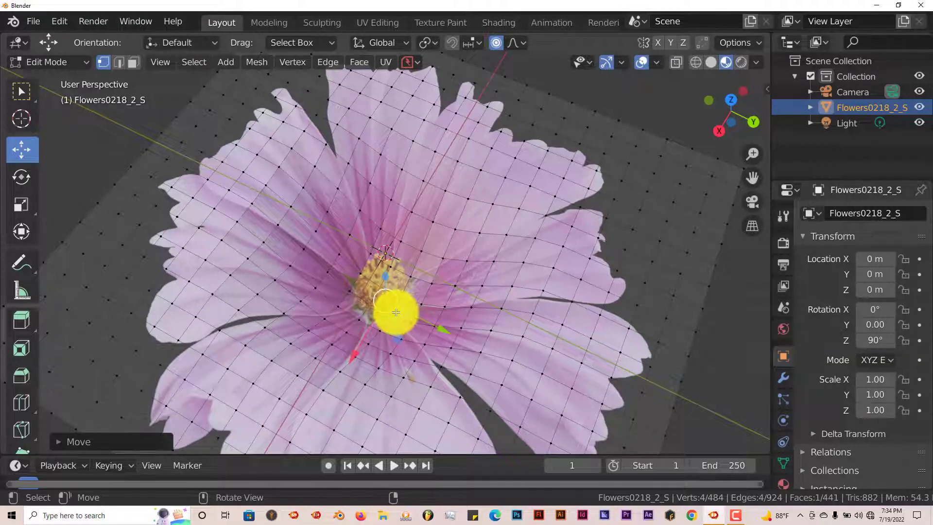
key("alt+a")
scroll(401, 295, "down", 2)
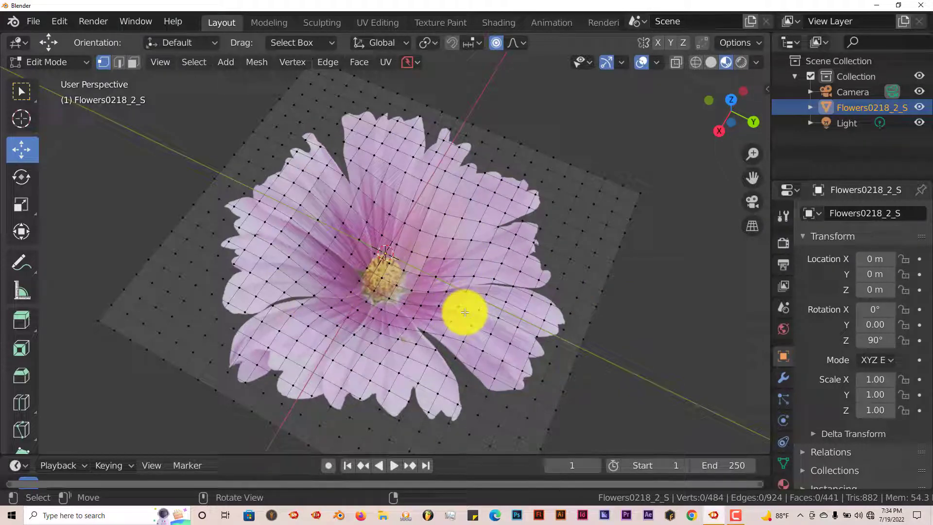
Select the four outer border edge loops of the flower mesh.
left_click(607, 297, "alt")
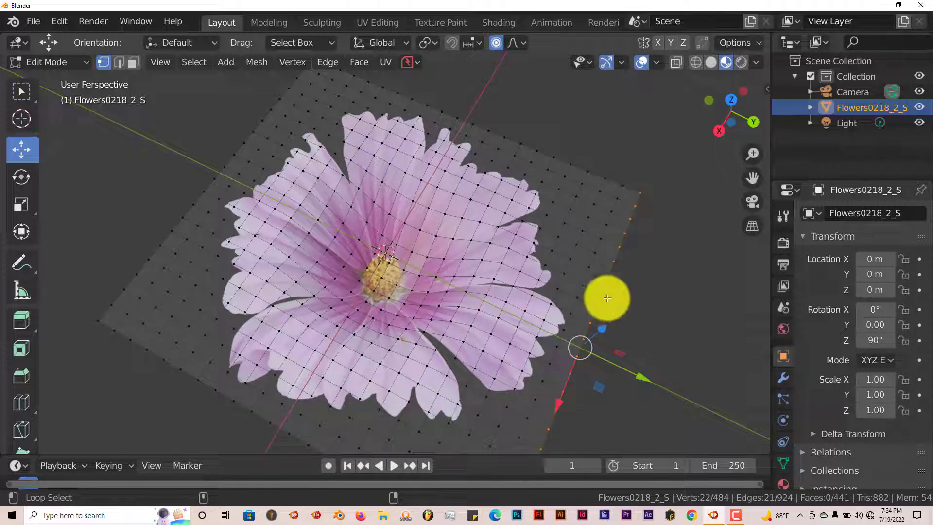
left_click(371, 137, "alt+shift")
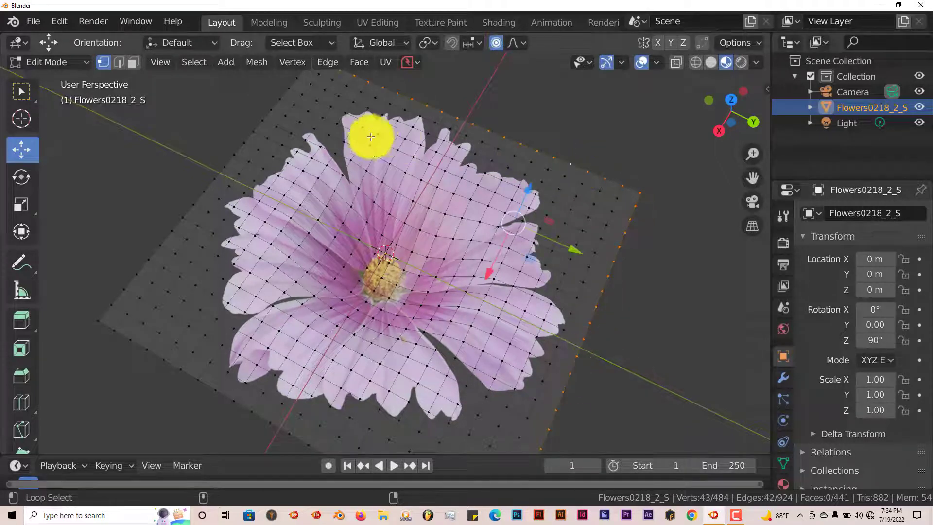
left_click(259, 123, "alt+shift")
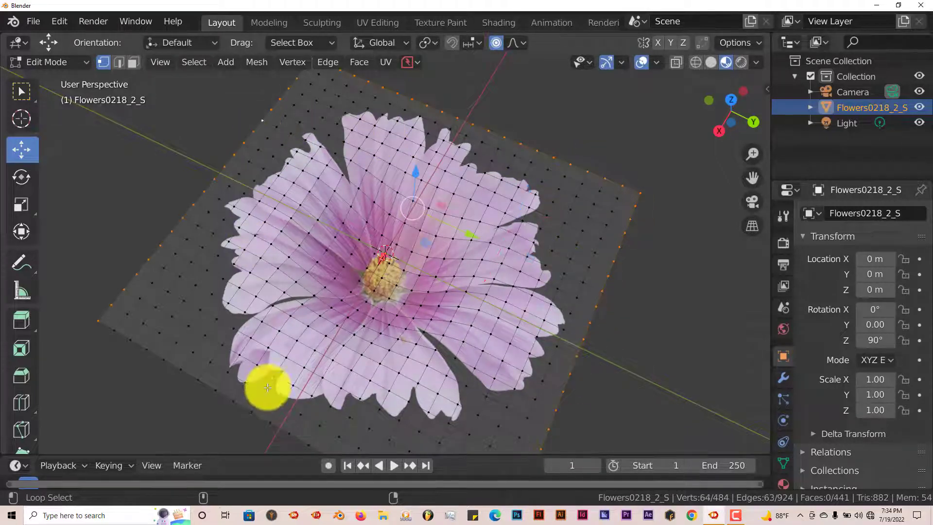
left_click(223, 392, "alt+shift")
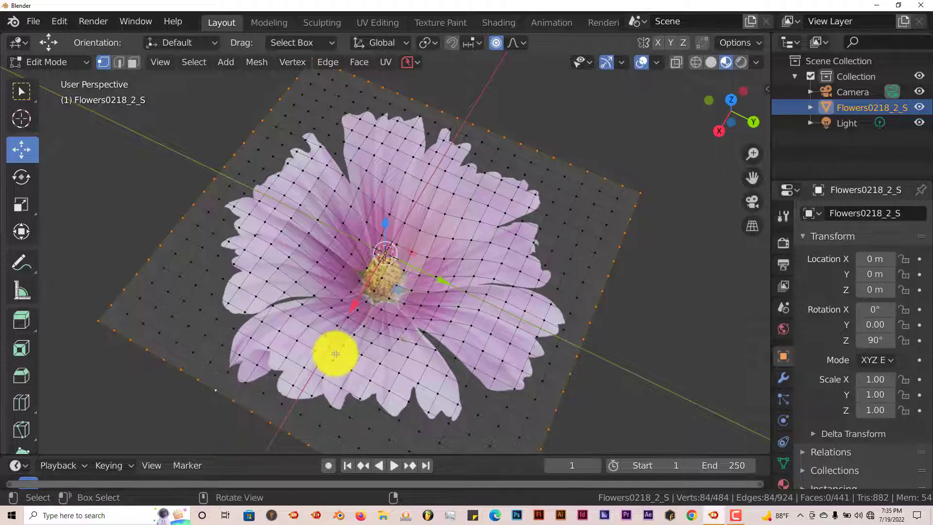
scroll(335, 354, "down", 1)
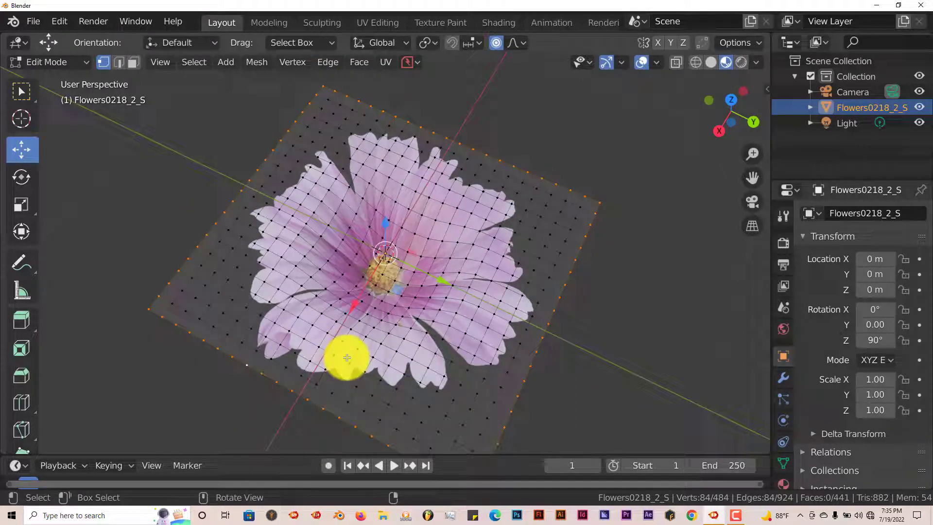
scroll(348, 358, "down", 1)
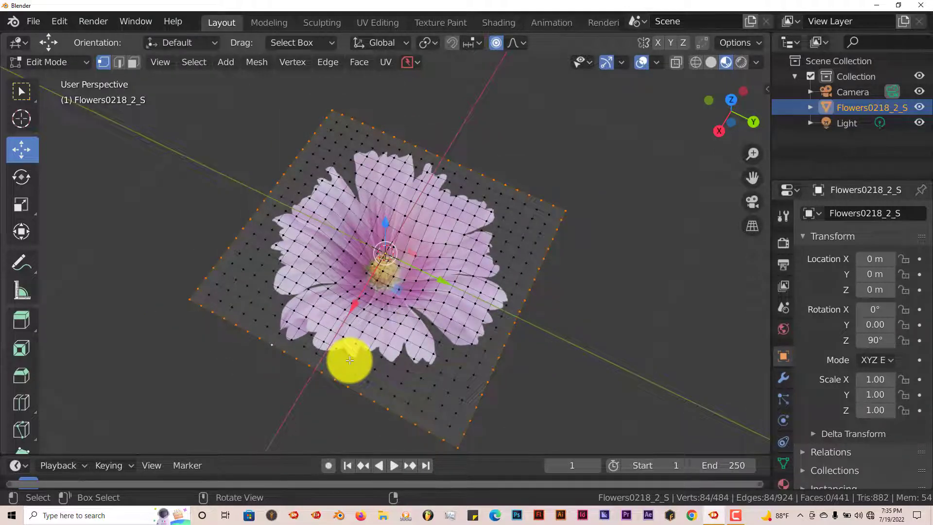
Inspect the cup profile from the right view and return to Object Mode.
key("KP_3")
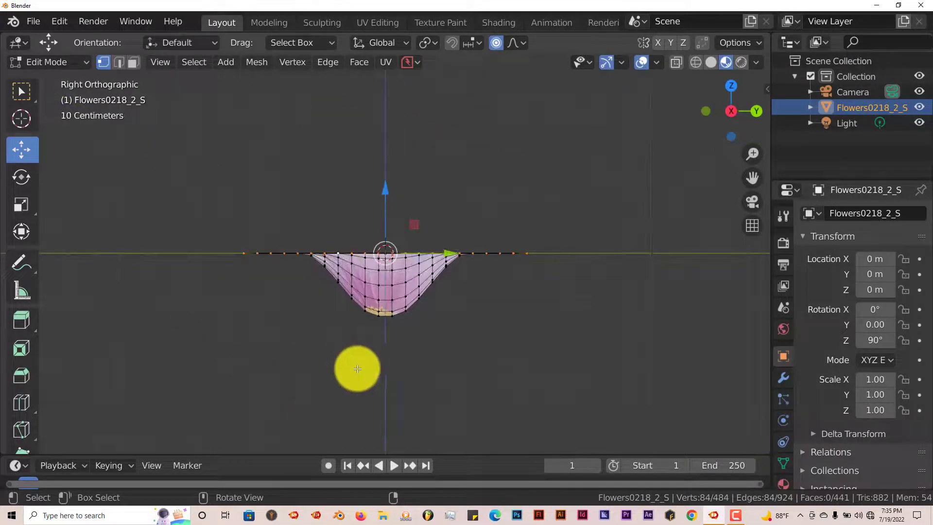
scroll(377, 374, "up", 2)
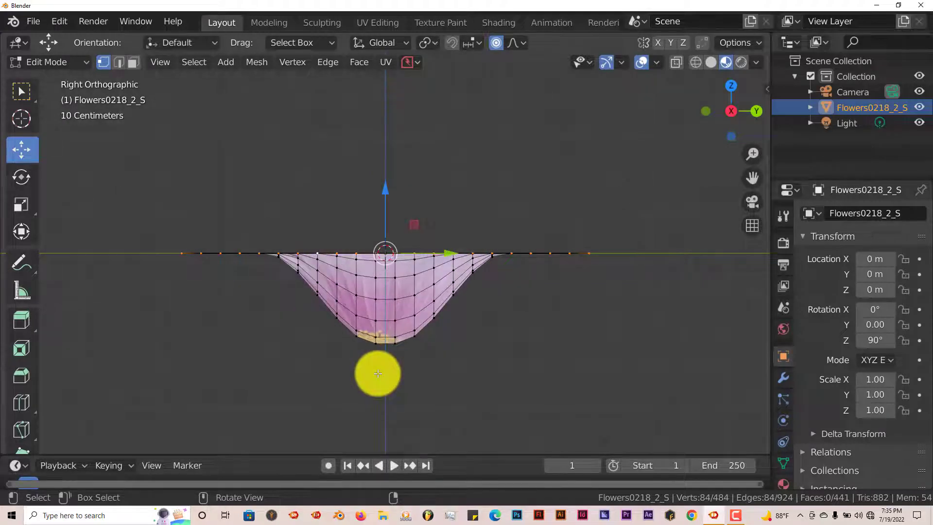
scroll(378, 373, "up", 1)
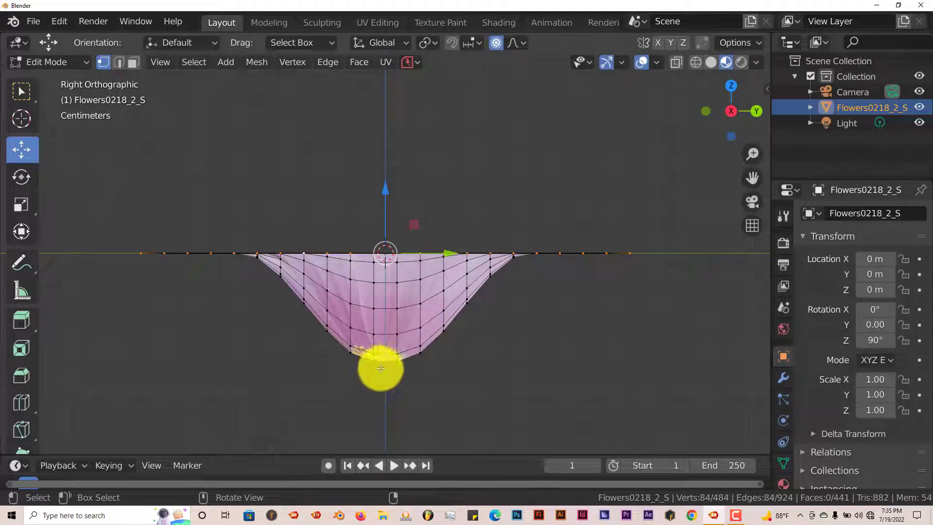
scroll(382, 317, "down", 1)
scroll(382, 317, "down", 1)
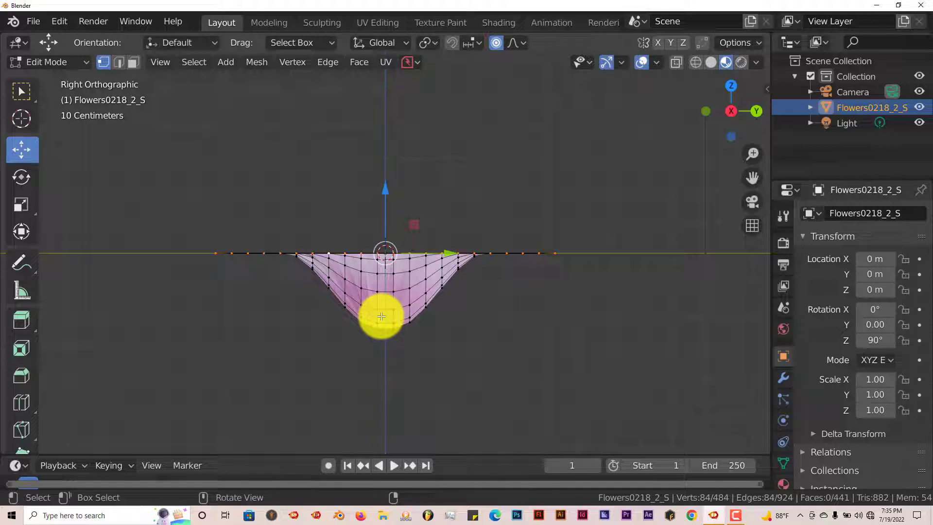
key("Tab")
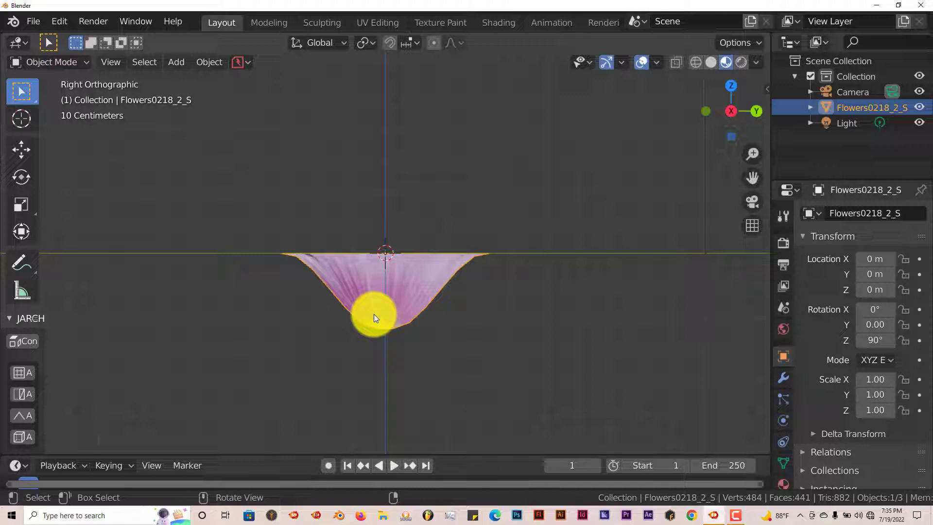
Duplicate the flower in place and move the copy up about 0.01 m.
key("shift+d")
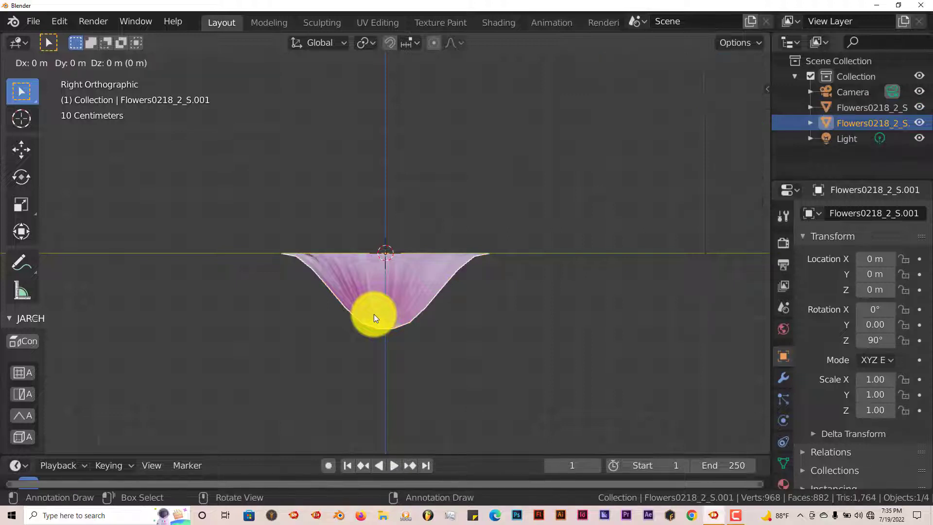
right_click(374, 314)
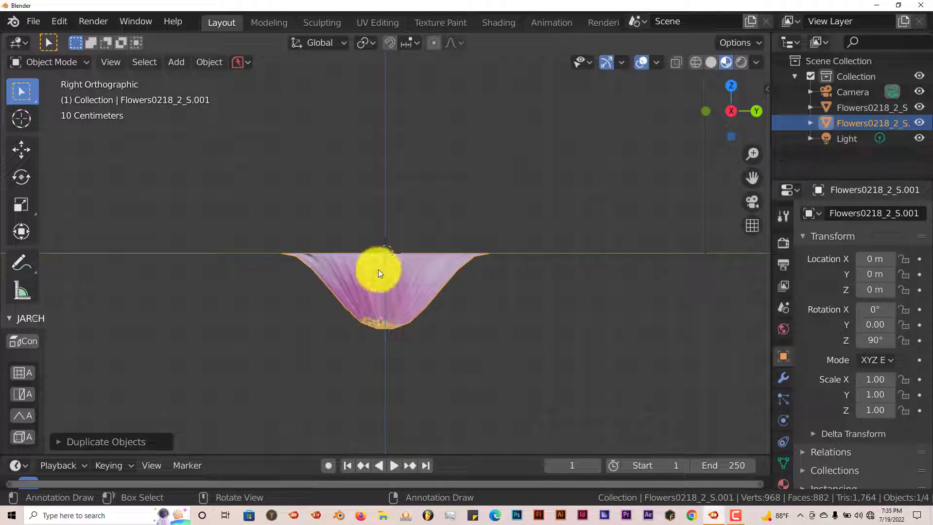
left_click(22, 150)
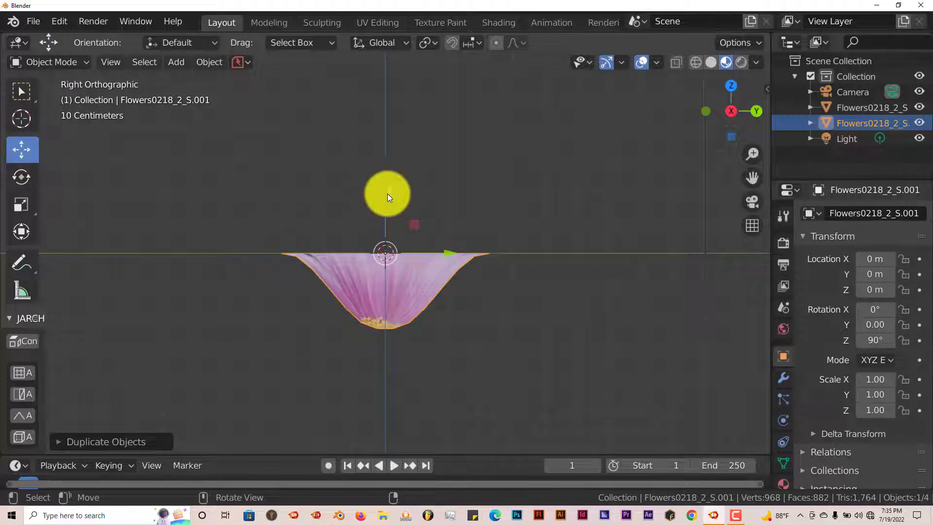
left_click_drag(387, 193, 385, 186)
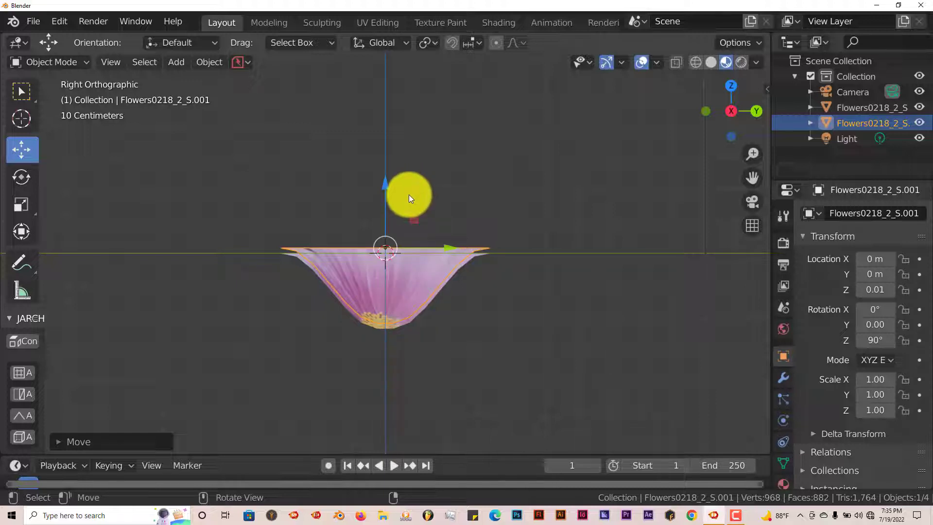
Rotate the copy about the Z axis to about 79.3°.
key("r")
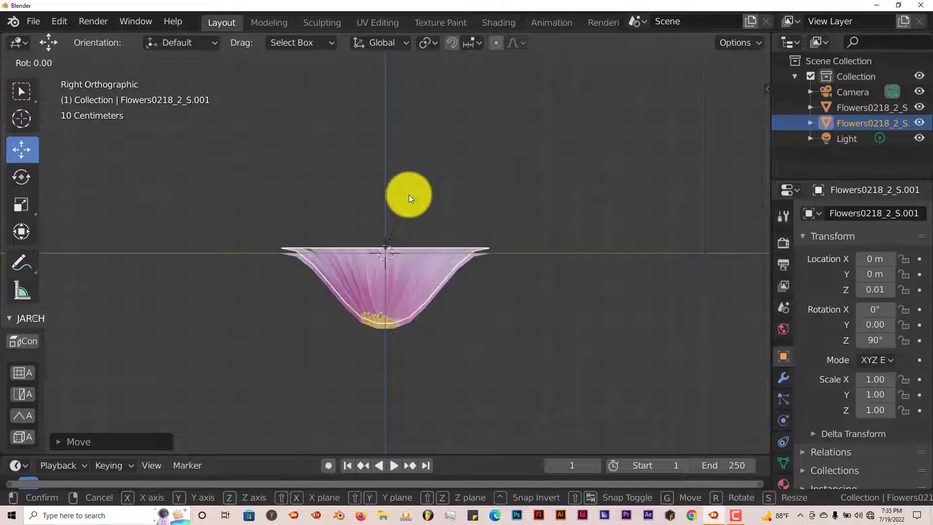
key("z")
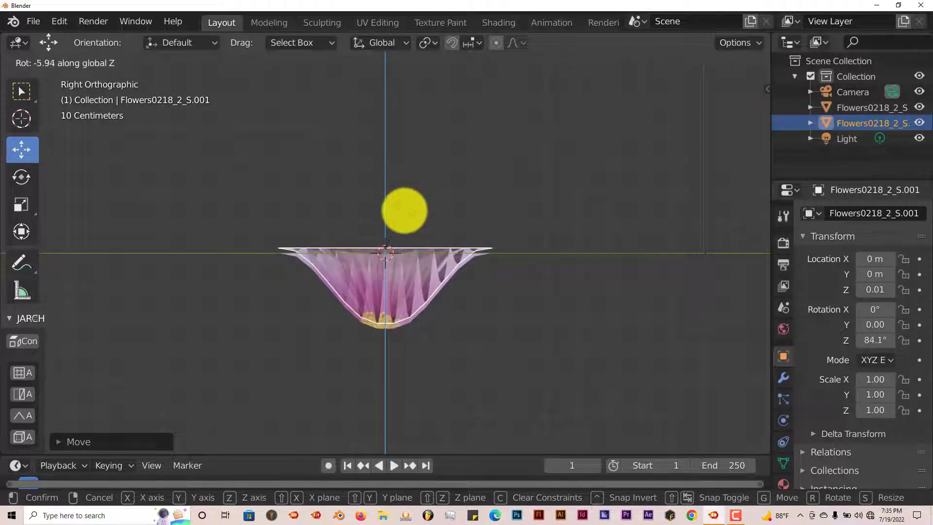
left_click(401, 222)
middle_click_drag(401, 222, 398, 282)
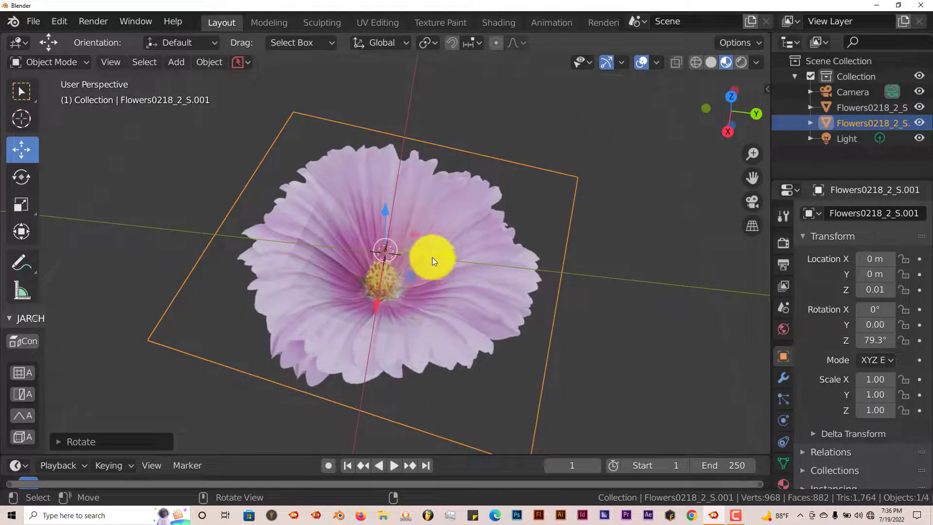
Split the 3D viewport into two side-by-side views.
left_click_drag(753, 41, 526, 57)
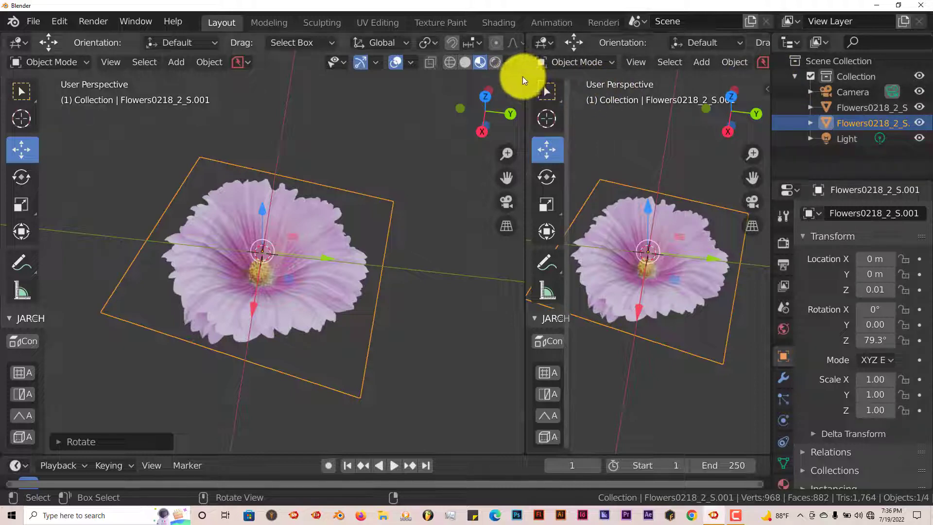
left_click_drag(523, 77, 421, 83)
mouse_move(630, 284)
middle_mouse_down()
mouse_move(642, 263)
mouse_move(654, 267)
mouse_move(639, 293)
mouse_move(634, 267)
middle_mouse_up()
middle_click_drag(193, 269, 211, 264)
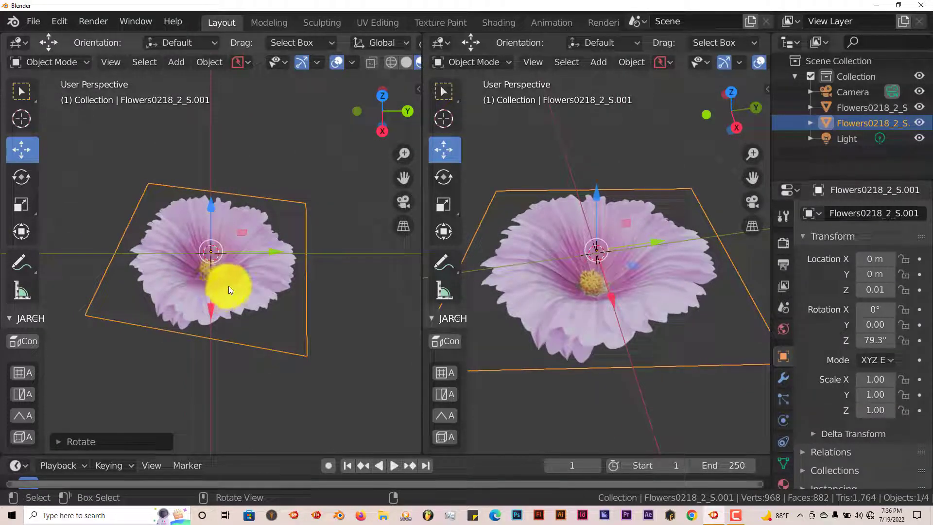
In right view, scale the copy to 0.85 and move it down to Z 0.
key("KP_3")
scroll(233, 292, "up", 6)
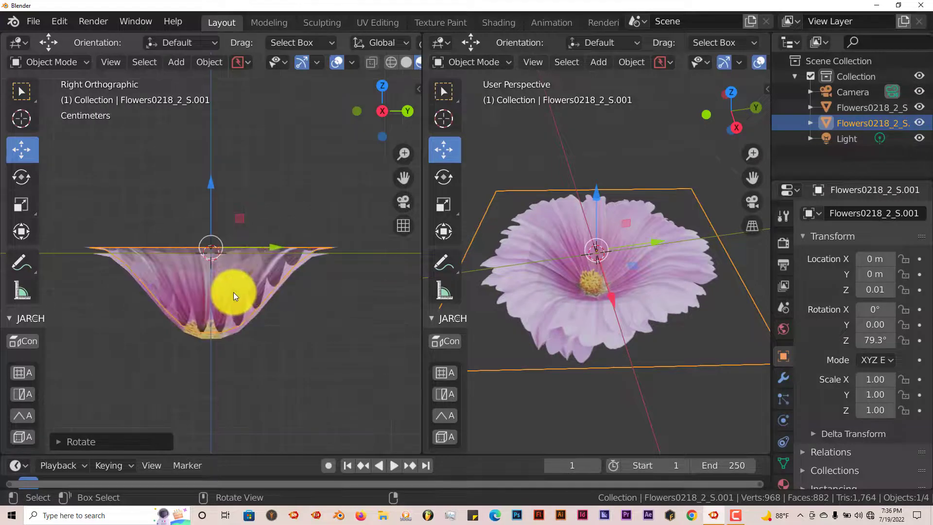
scroll(233, 249, "down", 1)
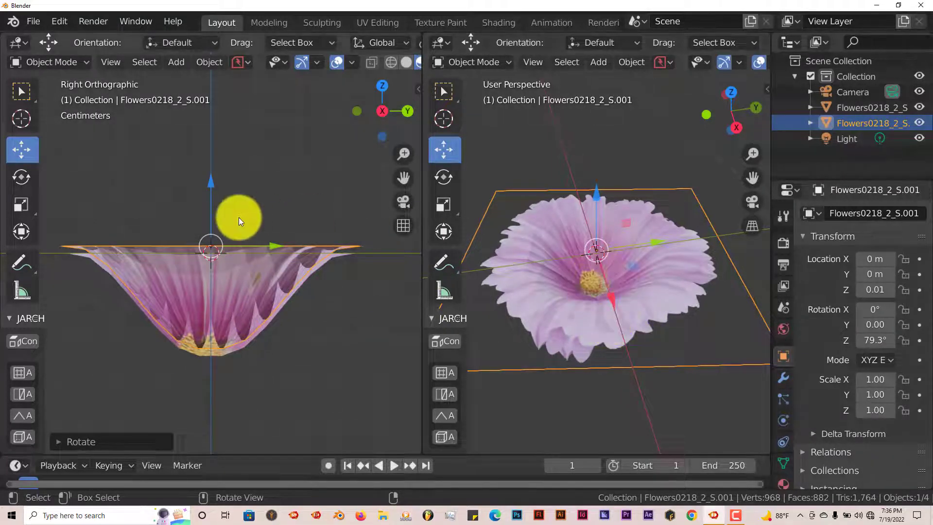
key("s")
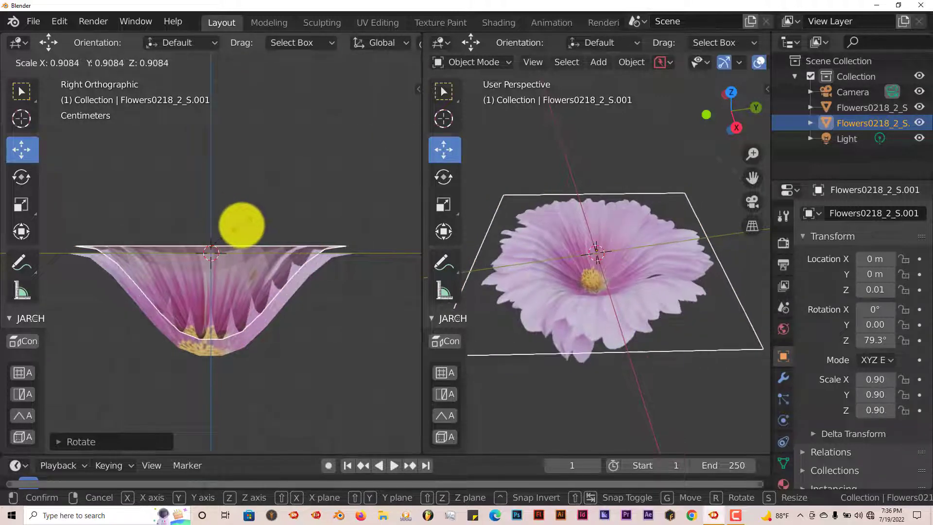
left_click(241, 223)
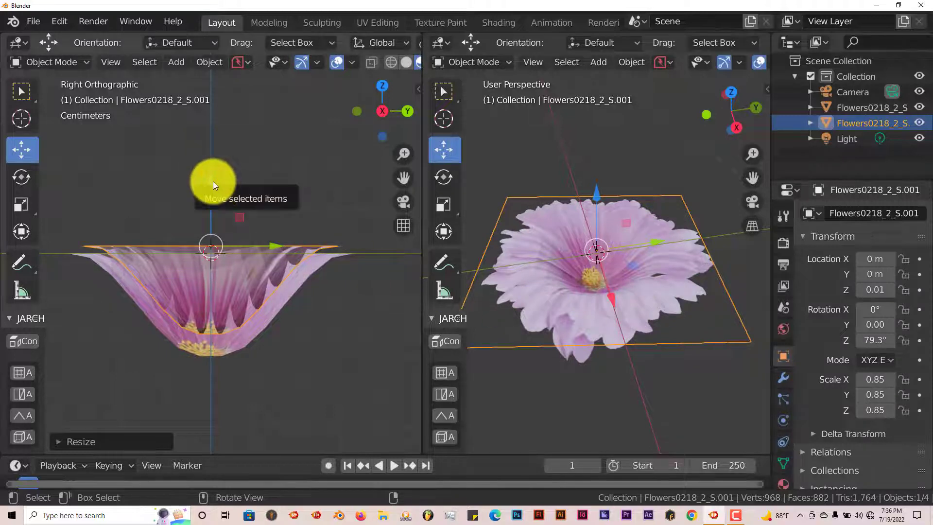
left_click_drag(213, 182, 215, 188)
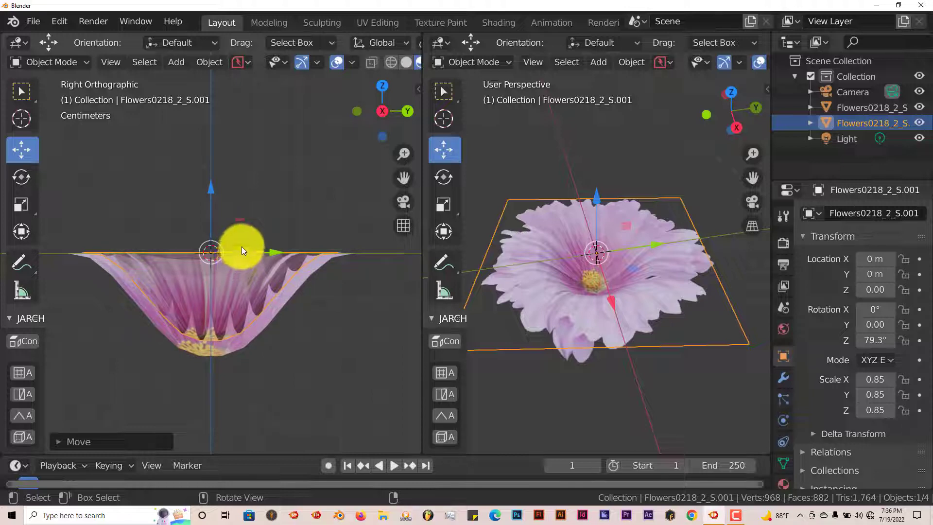
Duplicate the flower layer again and raise the new copy to about 0.01 m.
key("shift+d")
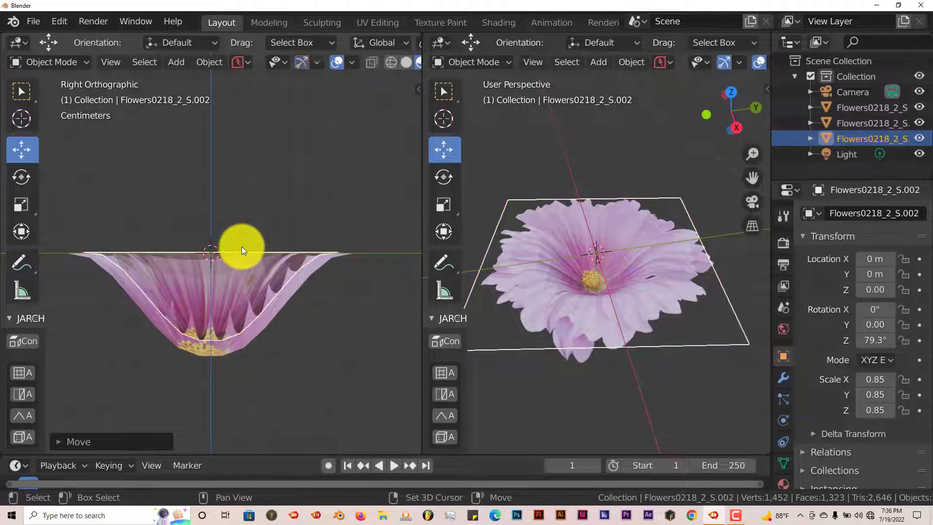
right_click(234, 238)
left_click_drag(208, 200, 242, 197)
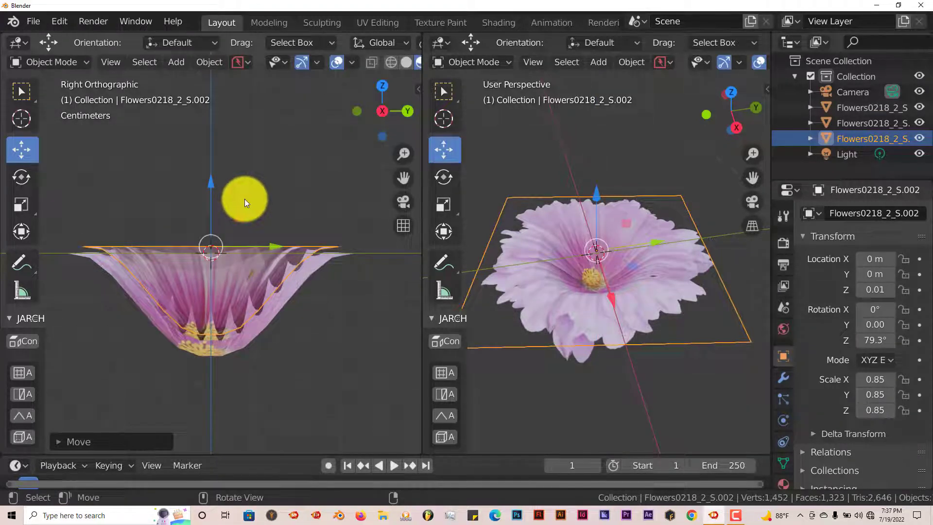
Rotate the new copy about the Z axis to about 38.8°.
key("r")
key("z")
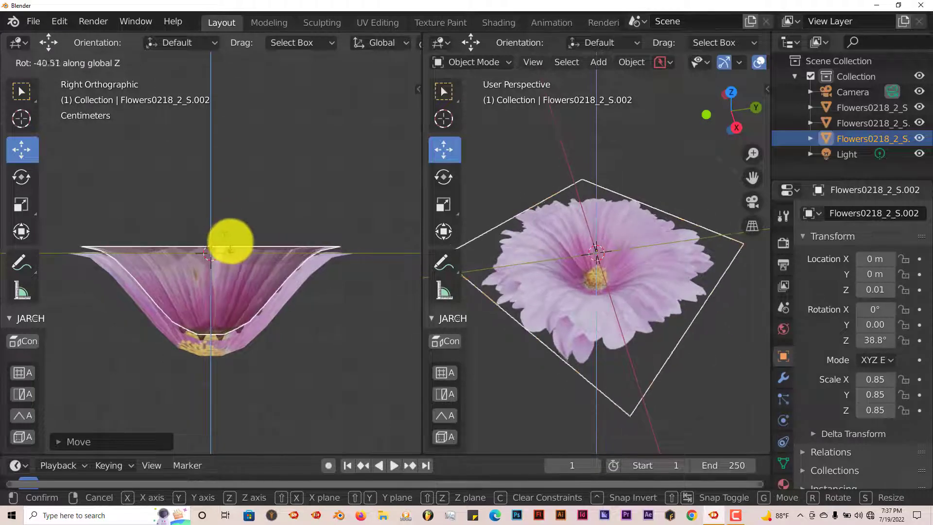
left_click(229, 242)
Scale the new copy uniformly to 0.77.
key("s")
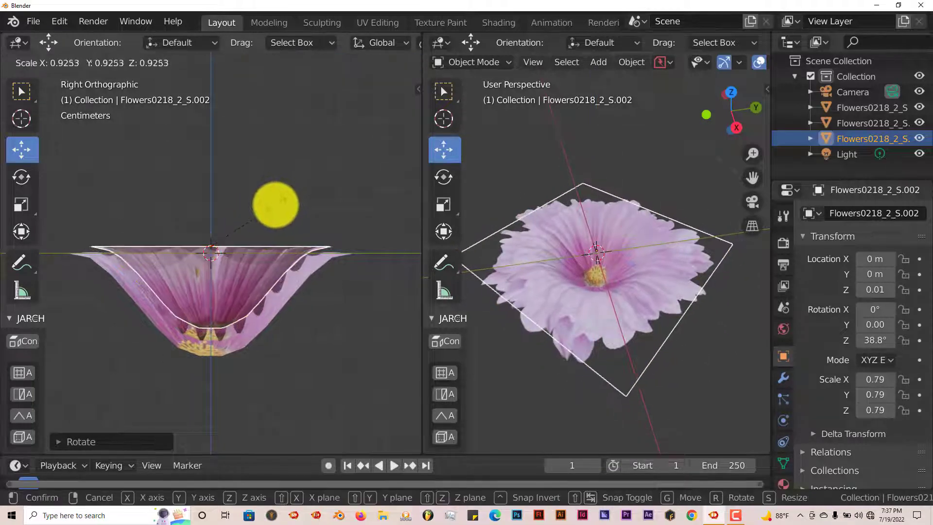
left_click(271, 205)
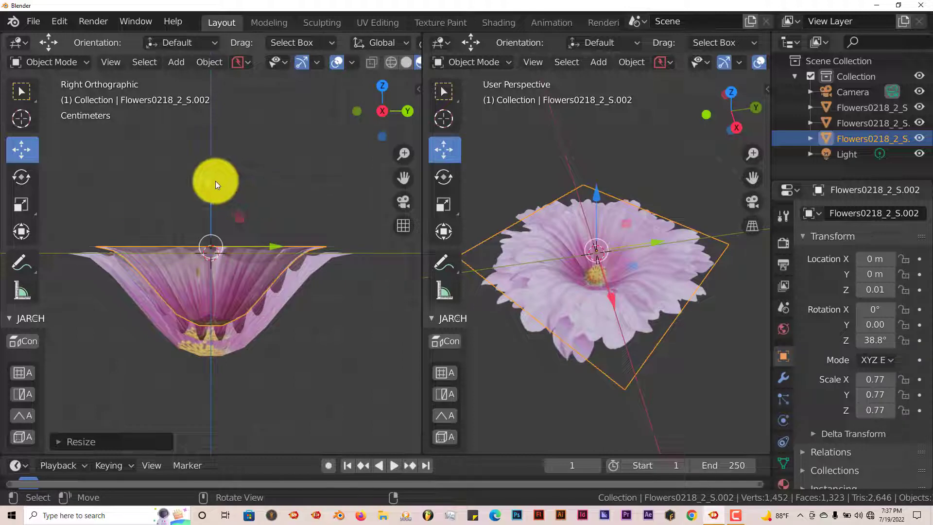
key("g")
left_click(214, 183)
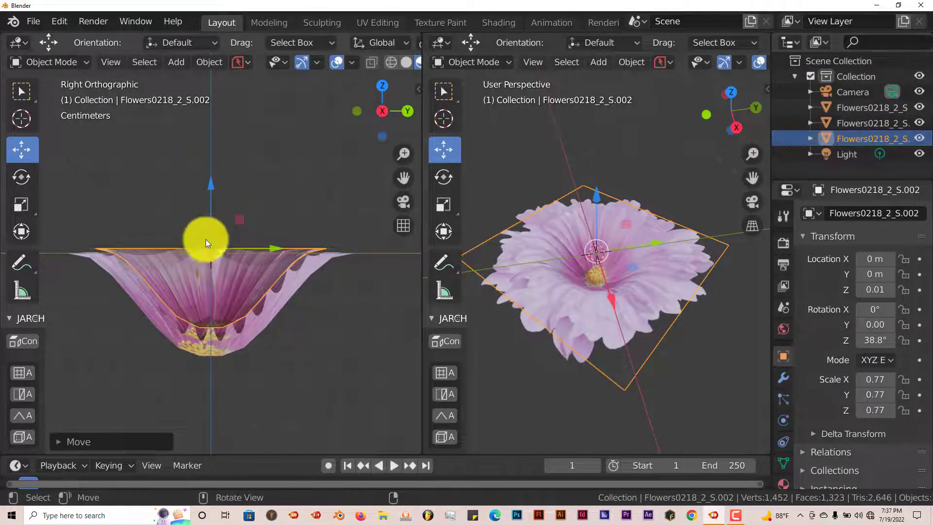
Duplicate the layer once more and raise the newest copy to about 0.03 m.
key("shift+d")
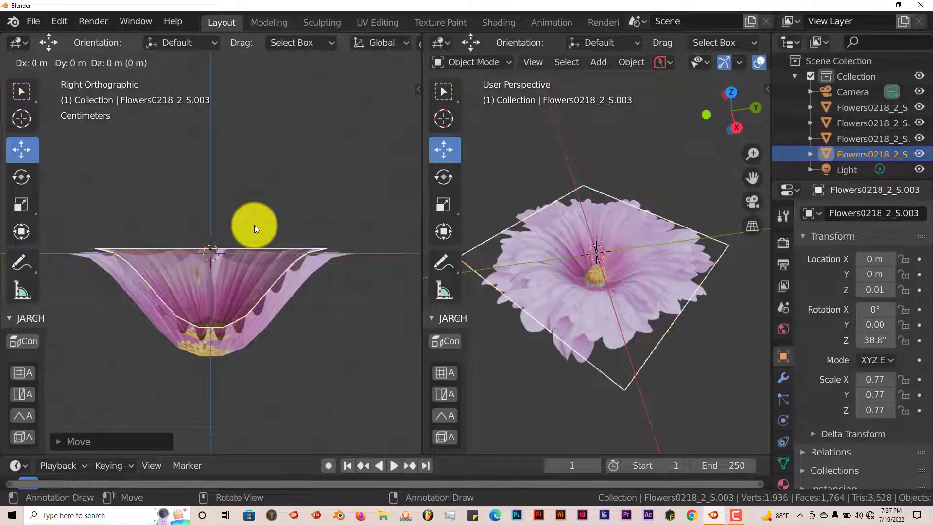
key("Escape")
left_click_drag(211, 194, 210, 183)
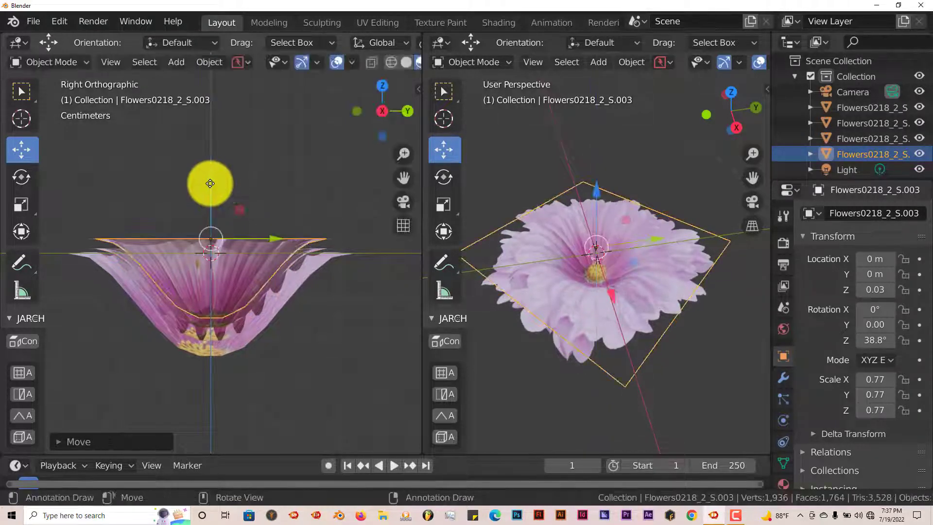
Scale the newest copy uniformly to 0.69.
key("s")
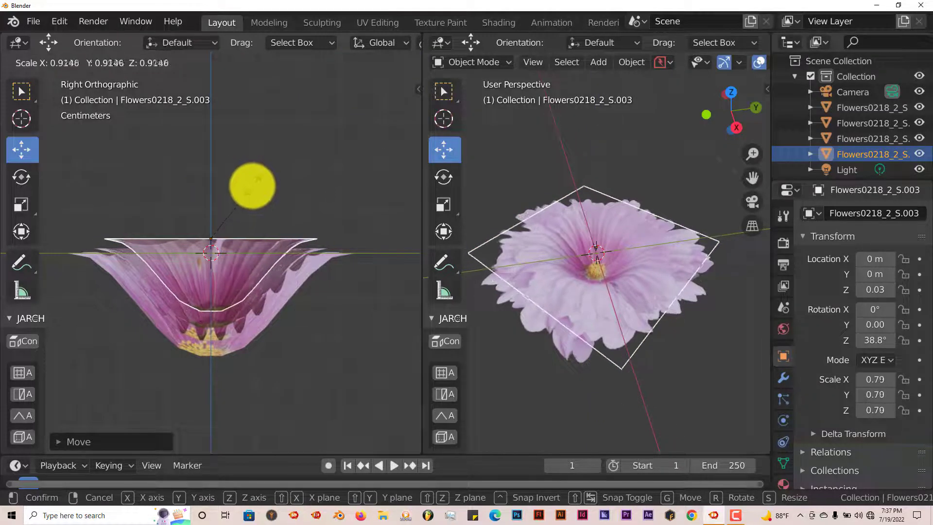
left_click(252, 185)
Rotate the newest copy about the Z axis to 62°.
key("r")
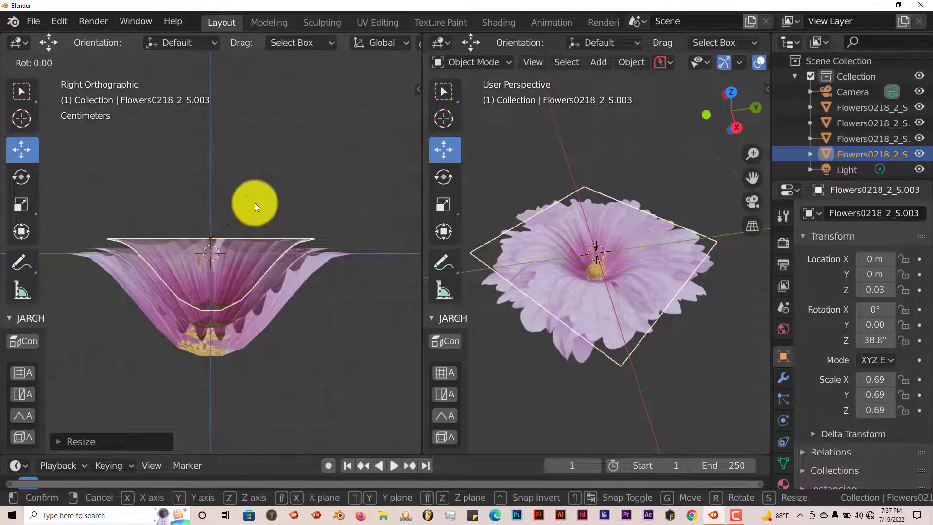
key("z")
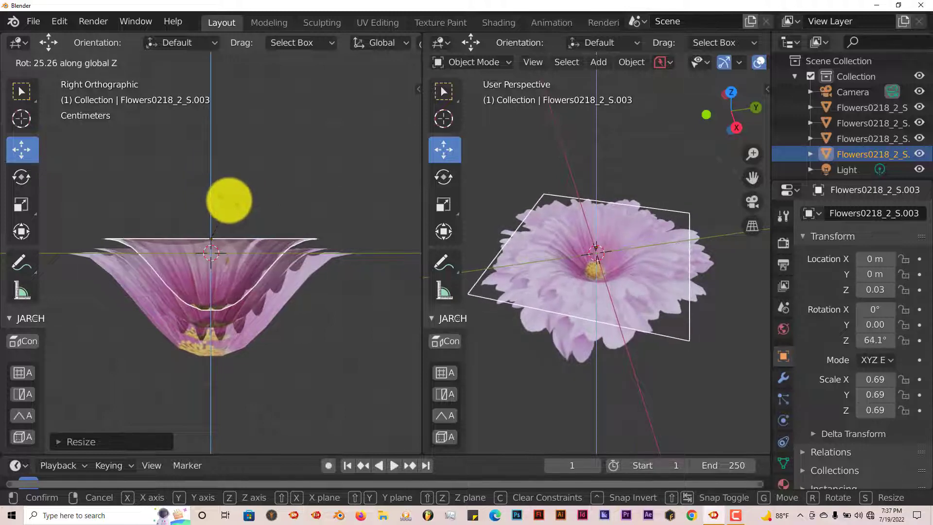
left_click(231, 200)
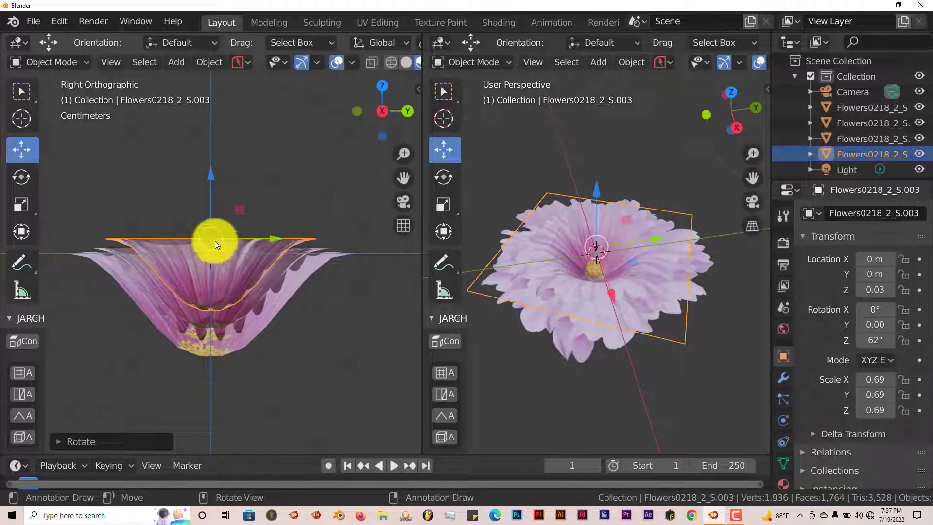
Lower the newest copy along Z to about 0.02 m.
left_click_drag(212, 188, 239, 227)
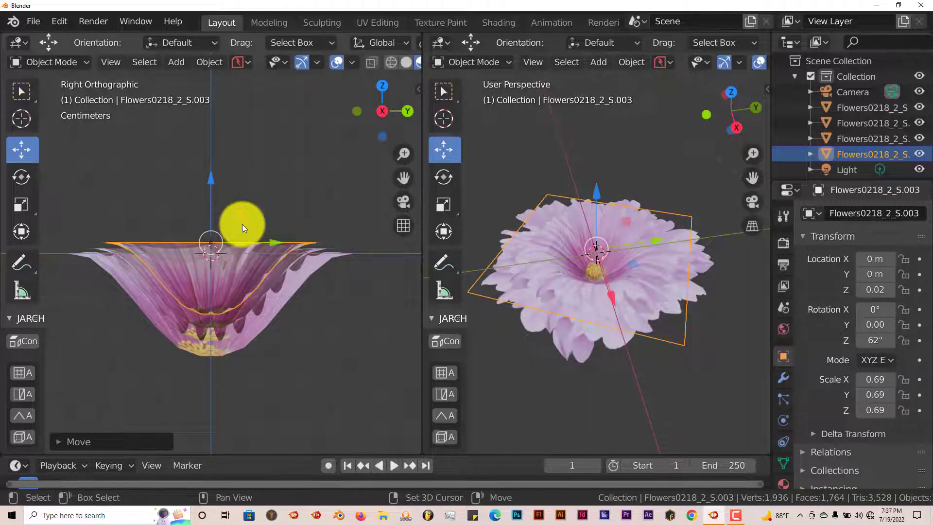
Duplicate the flower layer again and raise the new copy to about 0.04 m.
key("shift+d")
right_click(242, 224)
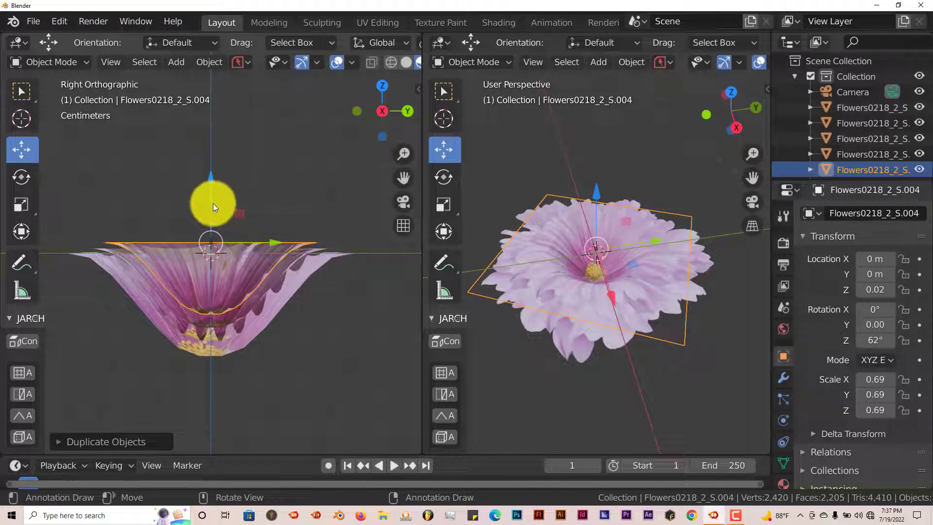
left_click_drag(209, 206, 209, 199)
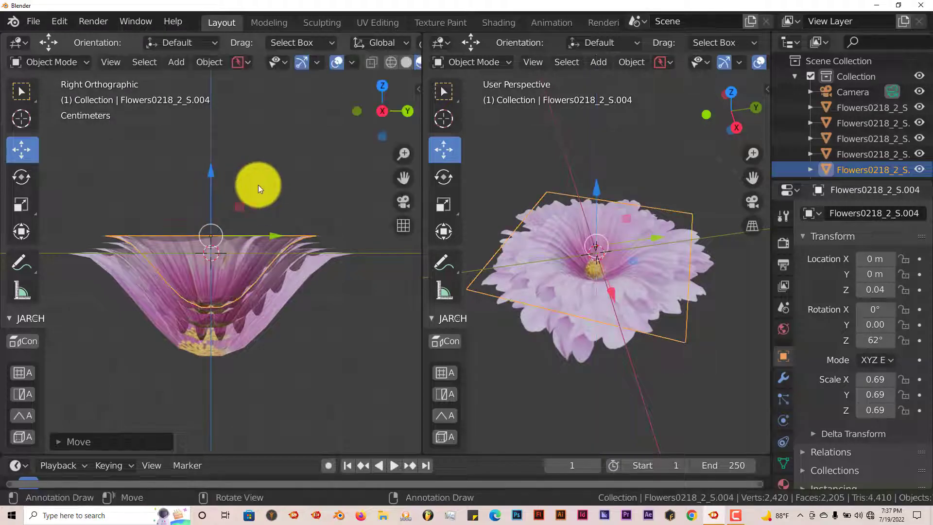
Scale the new copy uniformly to 0.60.
key("s")
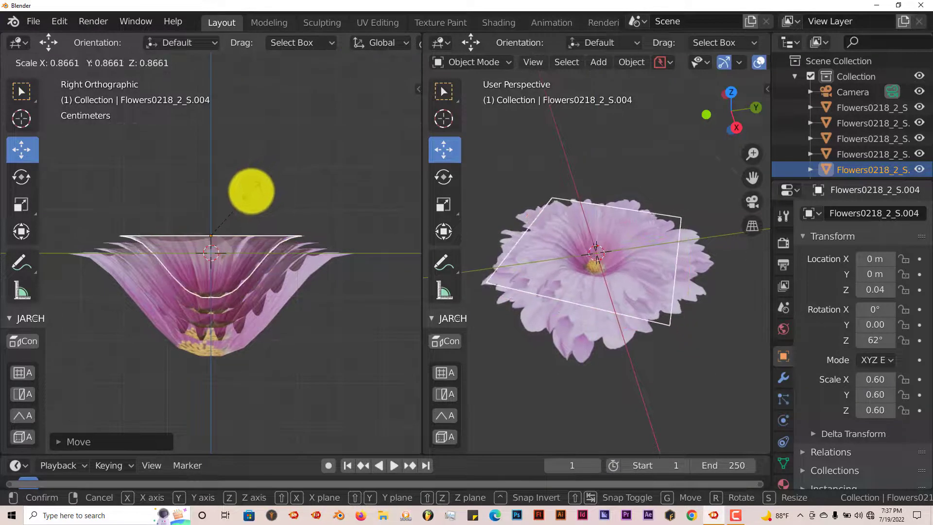
left_click(252, 191)
Rotate the new copy about the Z axis to 53.9°.
key("r")
key("z")
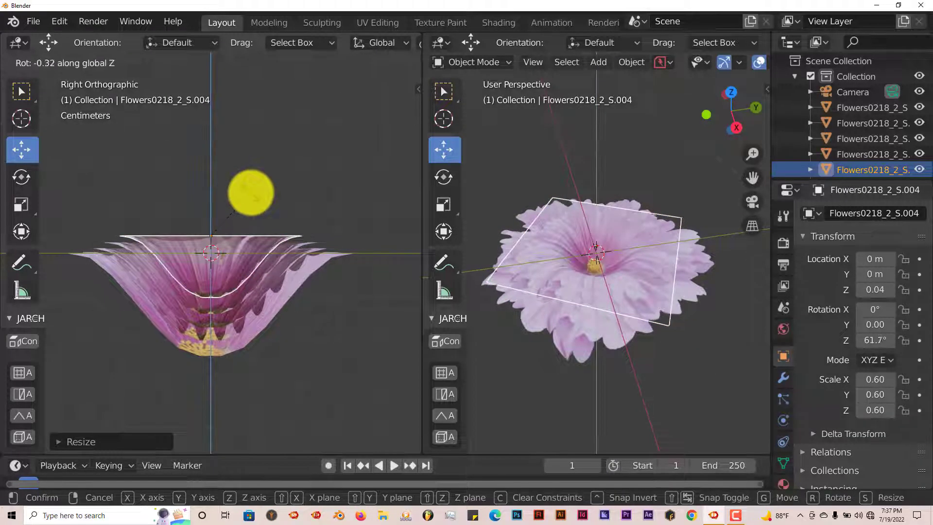
left_click(241, 210)
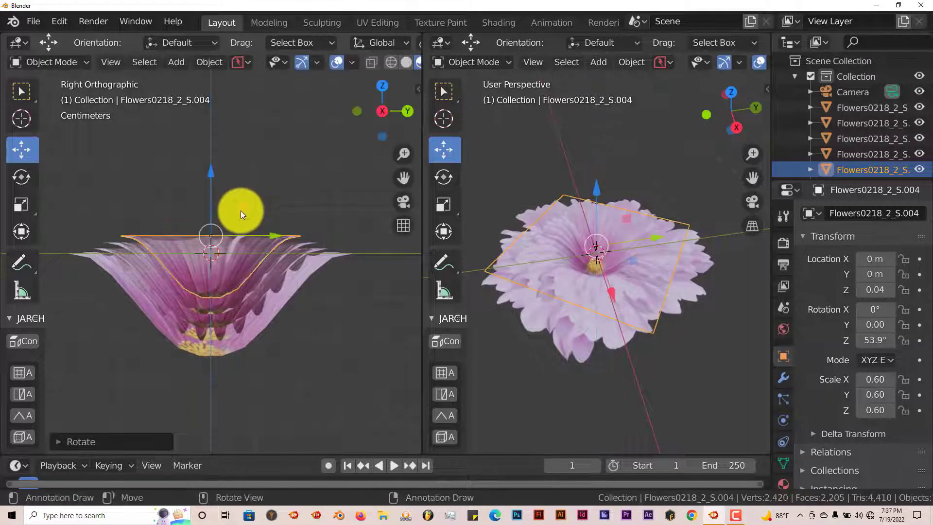
Lower the new copy along Z to about 0.03 m.
key("g")
key("z")
left_click(210, 195)
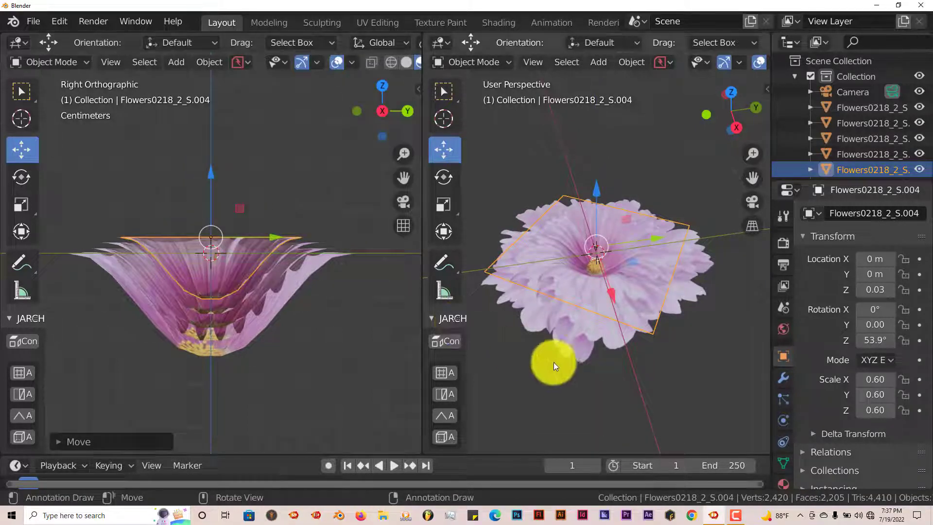
Hide the overlays and gizmos in the preview viewport to see the flower cleanly.
left_click(759, 63)
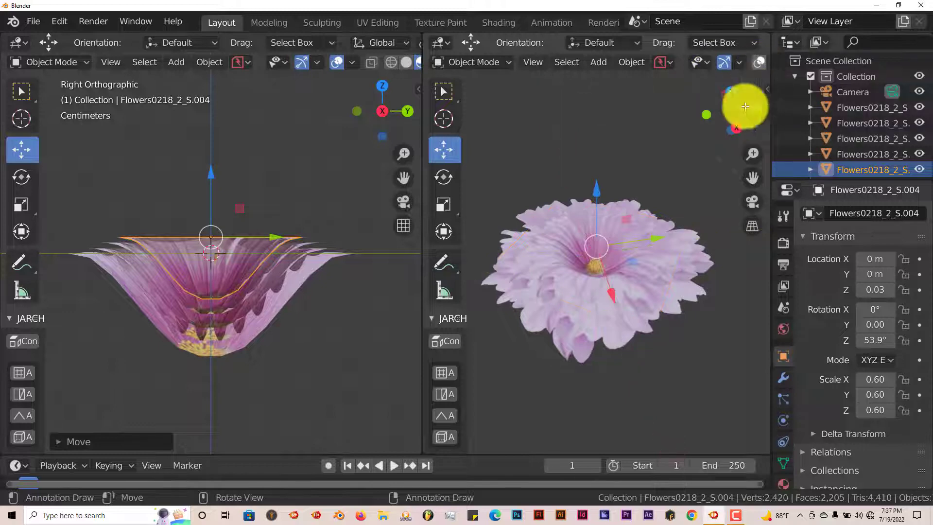
left_click(722, 62)
middle_click_drag(622, 253, 672, 281)
middle_click_drag(671, 313, 655, 294)
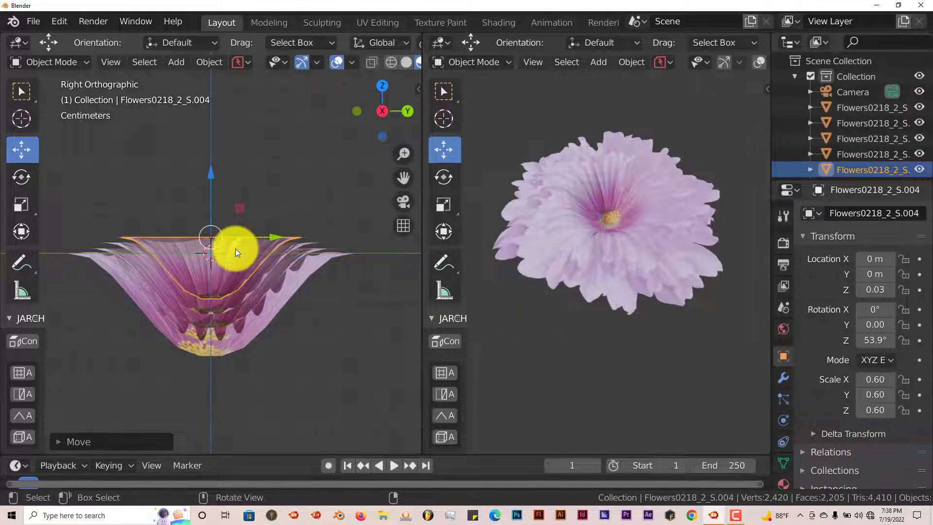
In edit mode, raise the newest layer's outer edge about 0.15 m along Z with proportional editing at size 0.20.
middle_click_drag(235, 248, 256, 293)
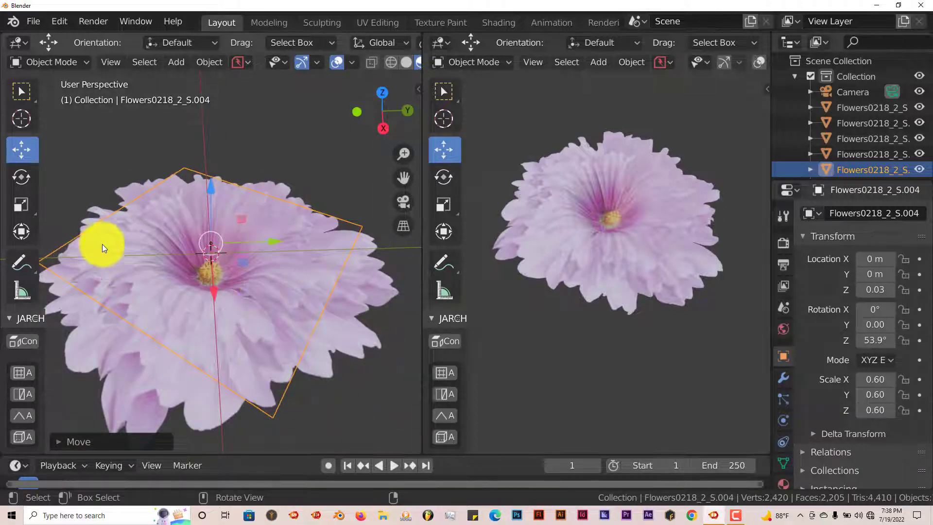
middle_click_drag(239, 294, 229, 331)
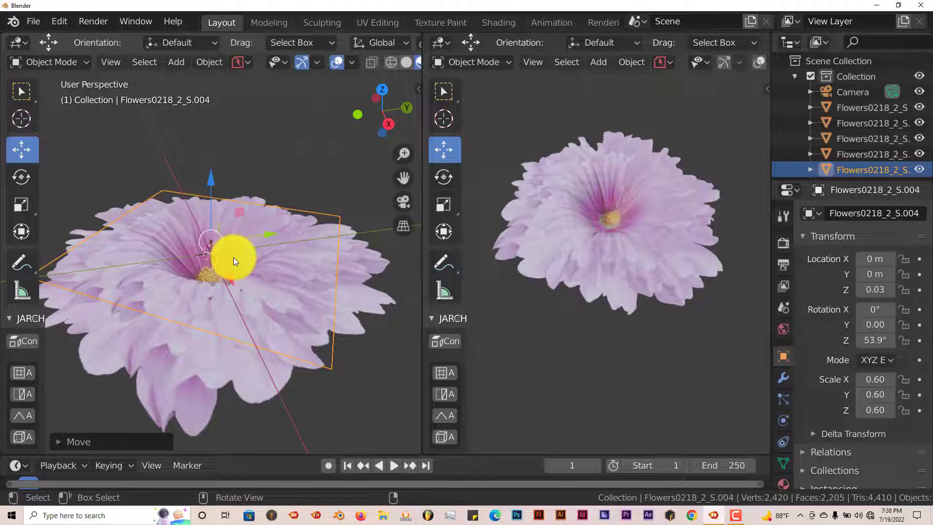
middle_click_drag(233, 258, 230, 267)
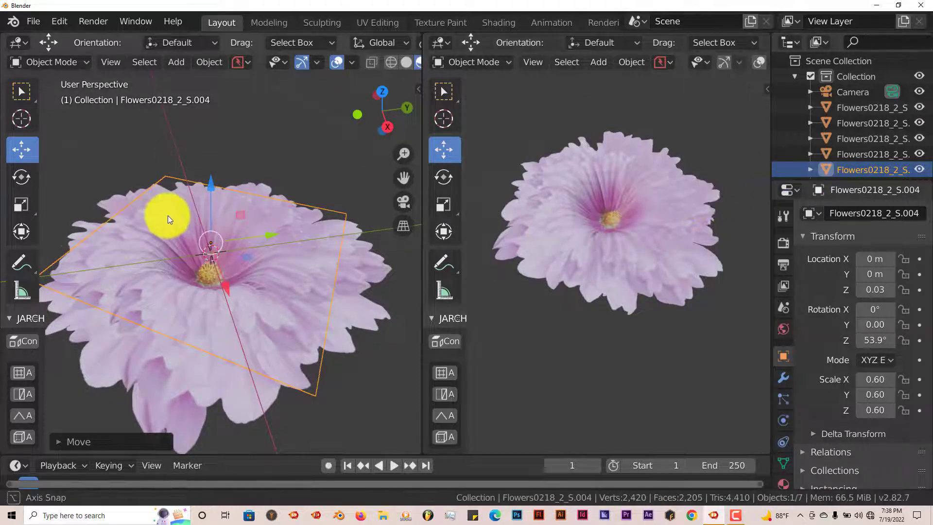
middle_click_drag(168, 215, 173, 214)
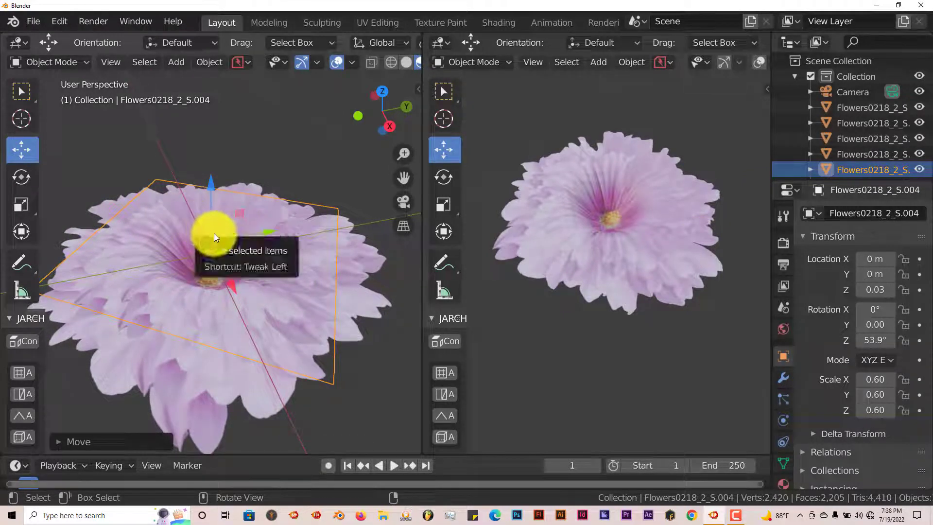
key("Tab")
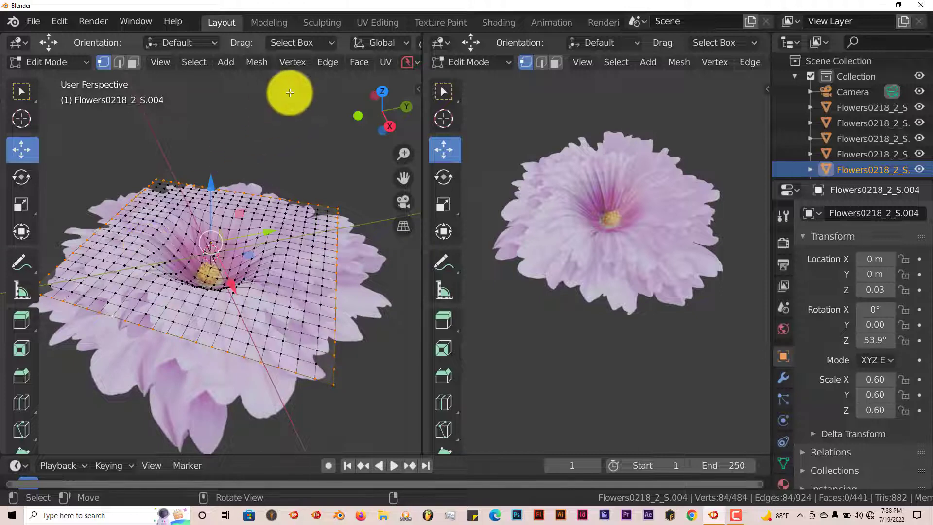
scroll(317, 63, "down", 2)
scroll(325, 44, "down", 6)
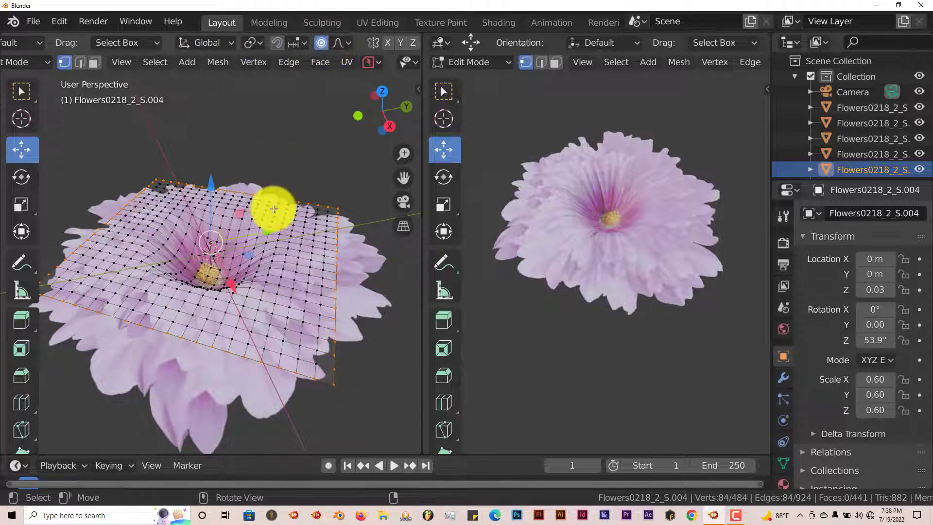
middle_click_drag(262, 243, 264, 249)
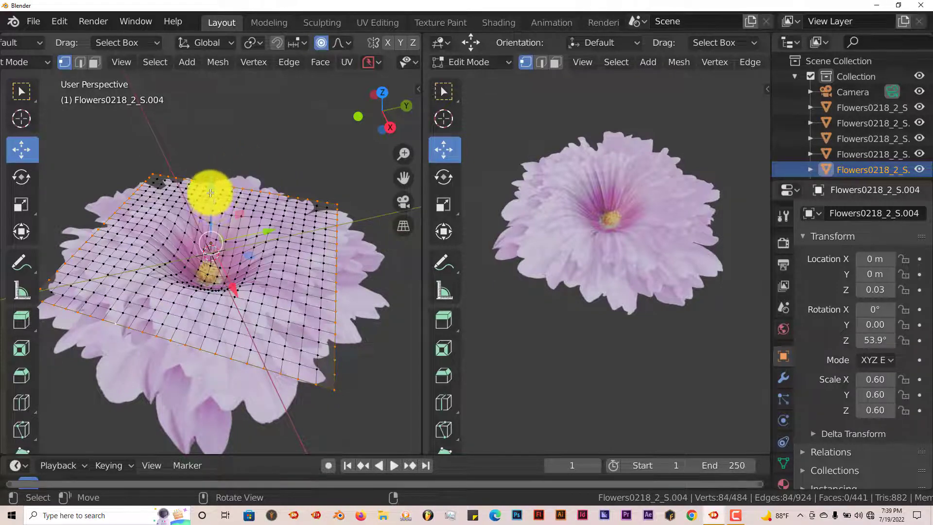
key("g")
key("z")
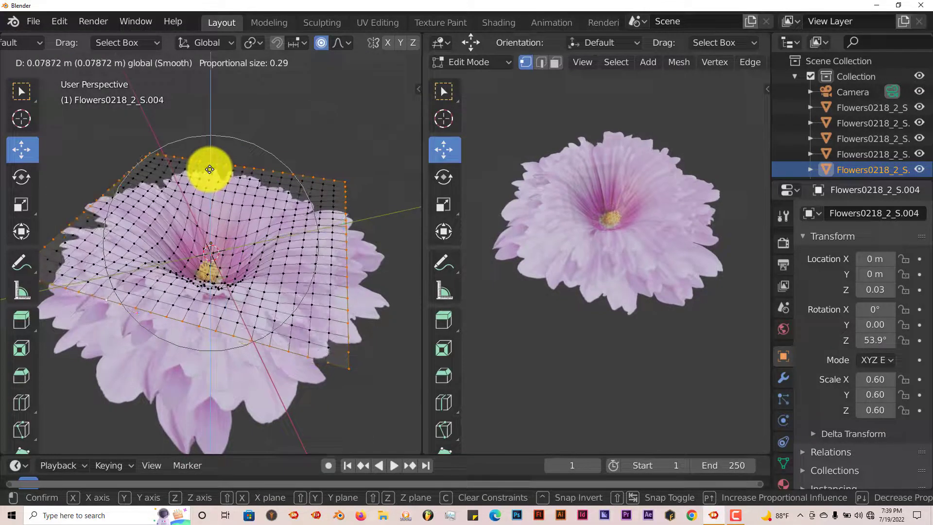
scroll(209, 170, "up", 4)
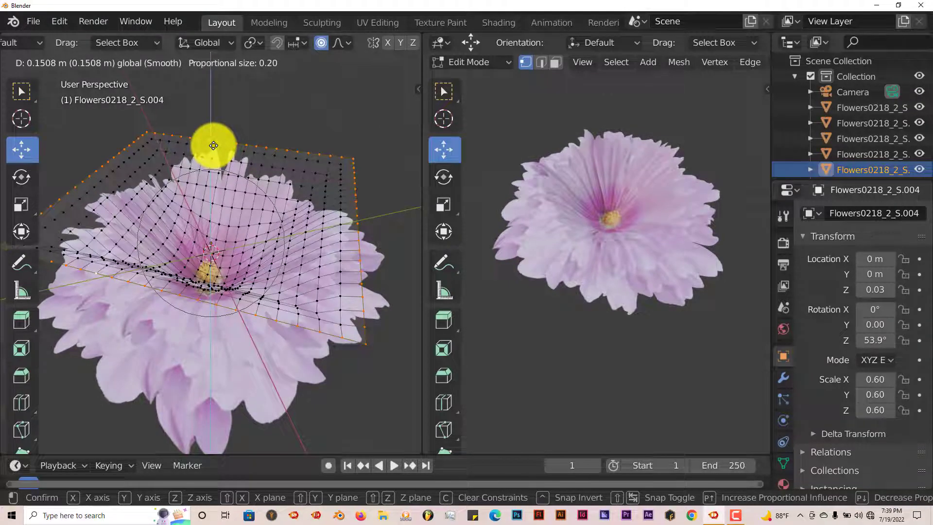
left_click(213, 145)
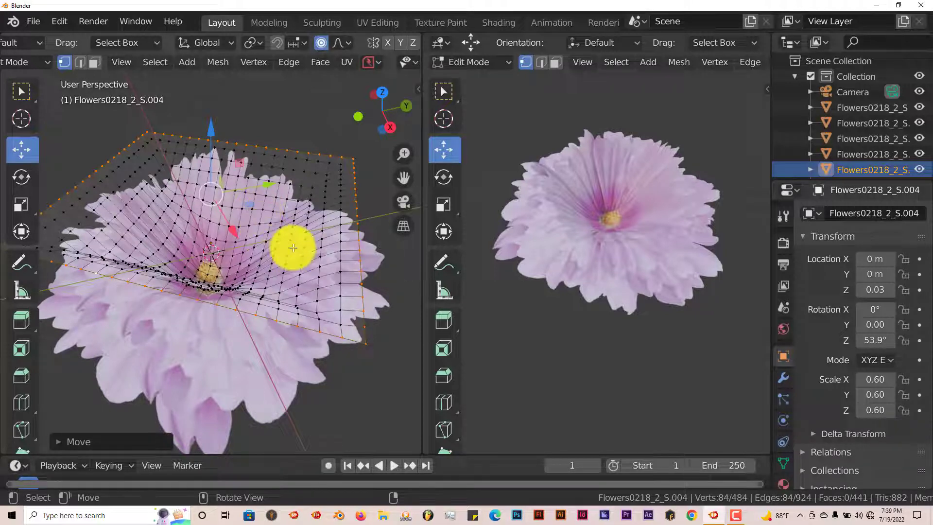
Scale the raised outer edge inward to about 0.34 with proportional size 0.32, then return to object mode.
mouse_move(279, 232)
middle_mouse_down()
mouse_move(271, 245)
mouse_move(287, 210)
mouse_move(287, 223)
middle_mouse_up()
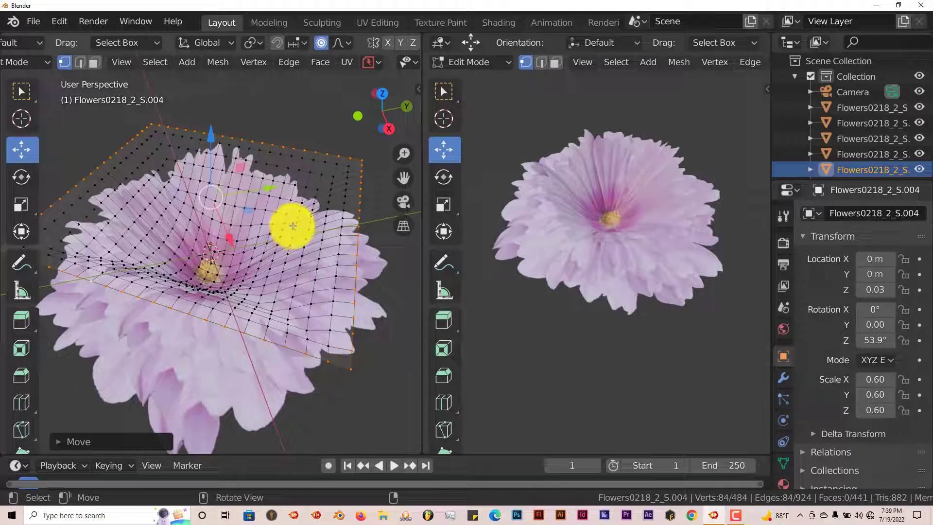
middle_click_drag(291, 208, 305, 205)
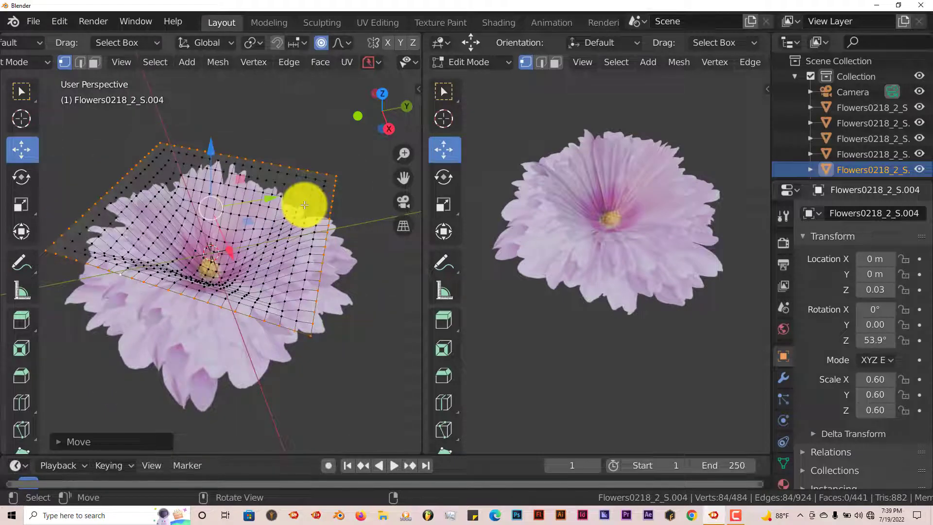
key("s")
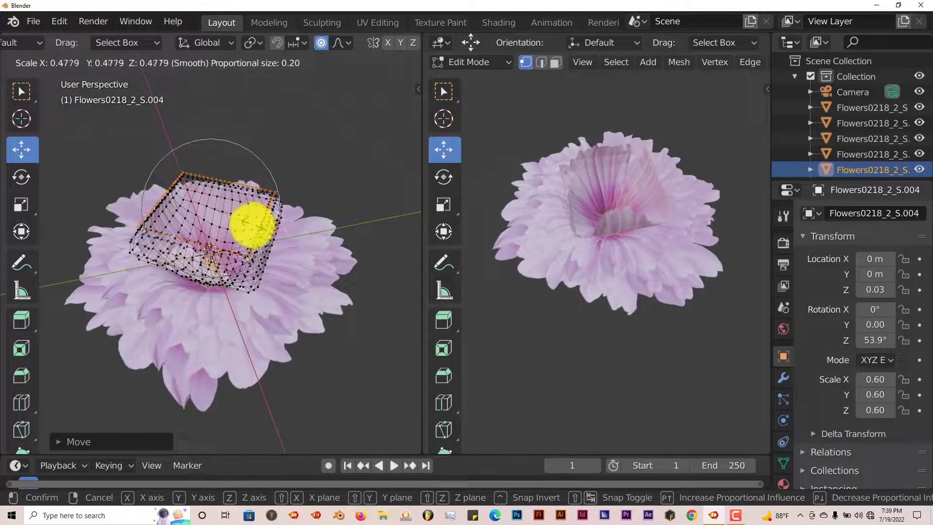
scroll(248, 228, "down", 5)
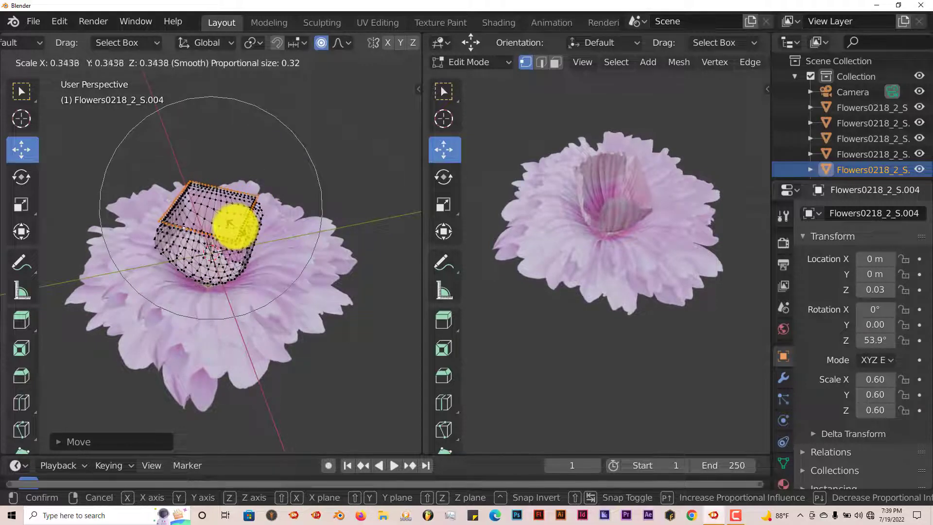
left_click(235, 226)
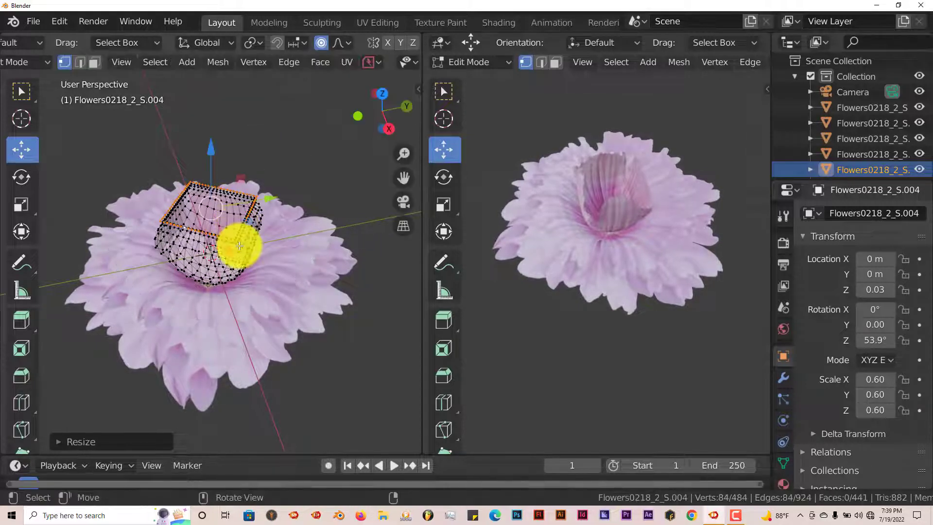
middle_click_drag(236, 243, 257, 247)
key("Tab")
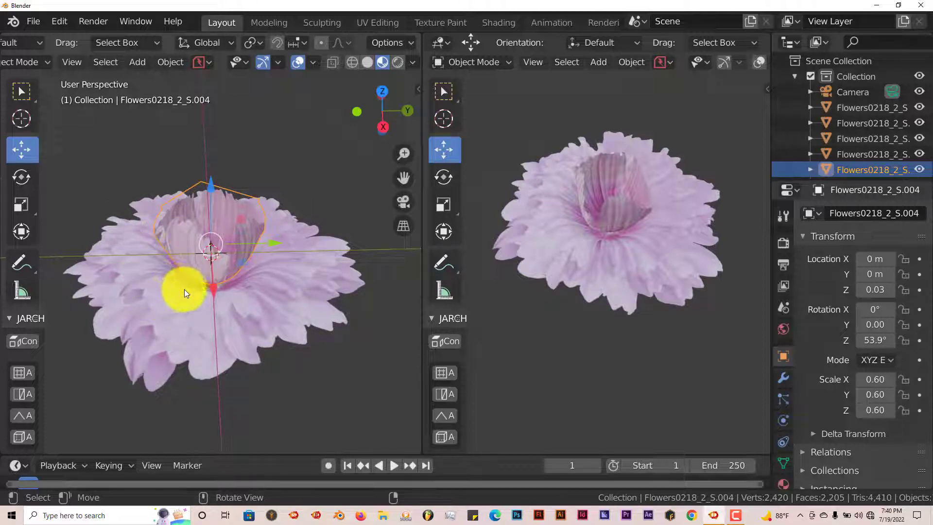
Select the previous flower layer and, in edit mode, lift its outer edge upward along Z.
middle_click_drag(244, 306, 274, 235)
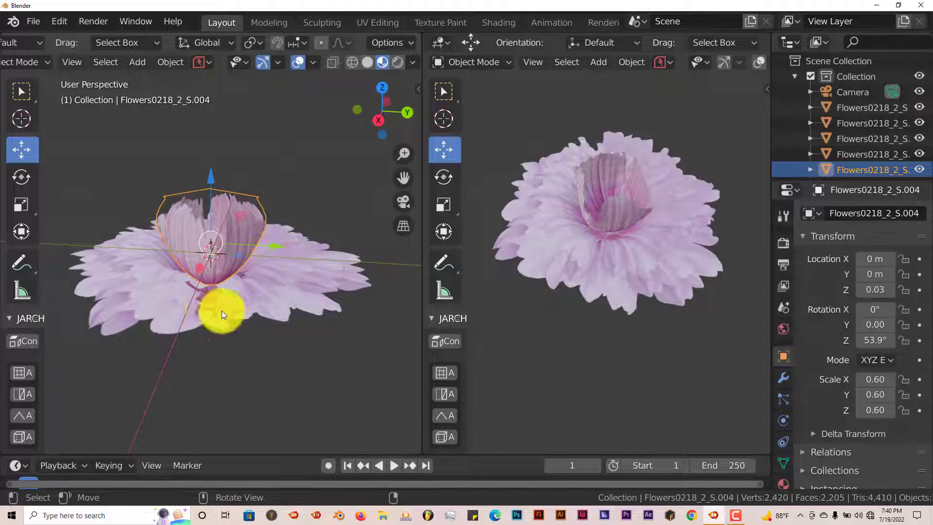
mouse_move(221, 311)
middle_mouse_down()
mouse_move(212, 319)
mouse_move(208, 301)
middle_mouse_up()
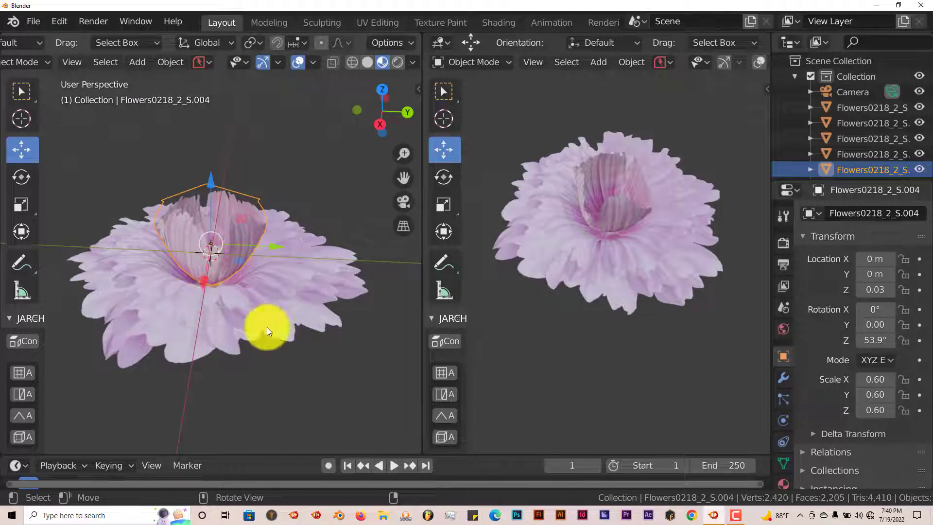
left_click(853, 157)
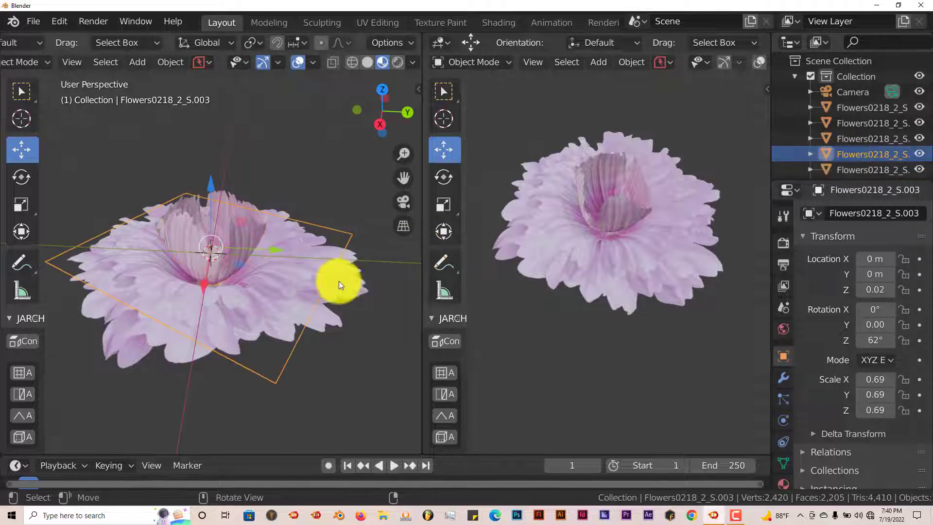
middle_click_drag(339, 281, 319, 295)
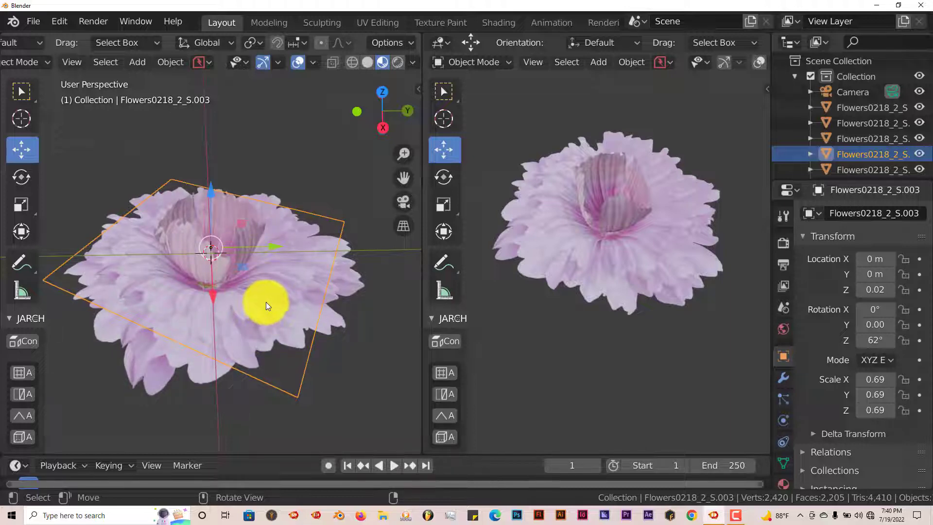
key("Tab")
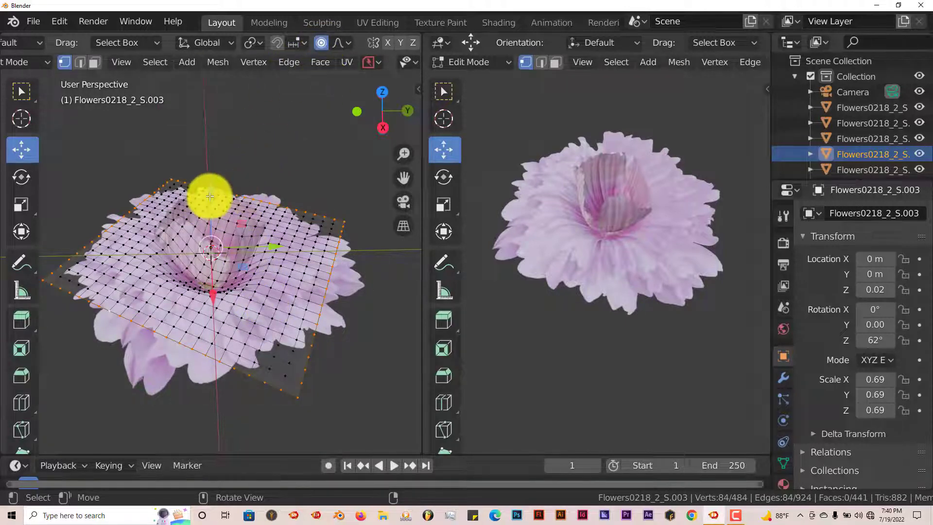
left_click_drag(211, 193, 209, 161)
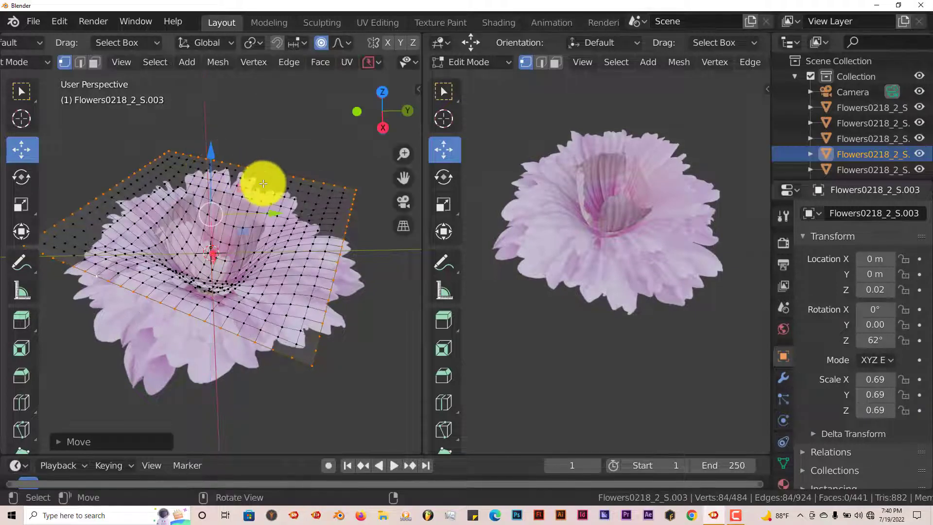
Scale the lifted outer edge of this layer inward and return to object mode.
key("s")
key("Return")
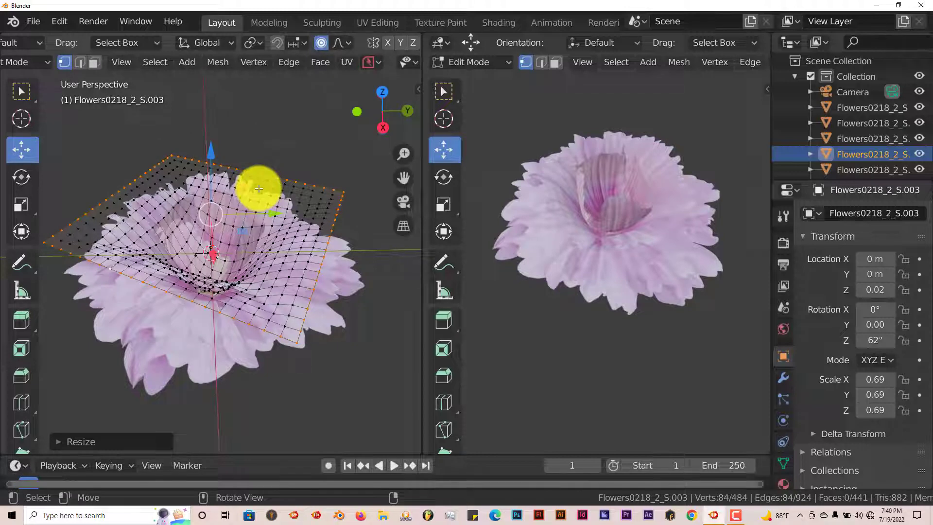
key("Tab")
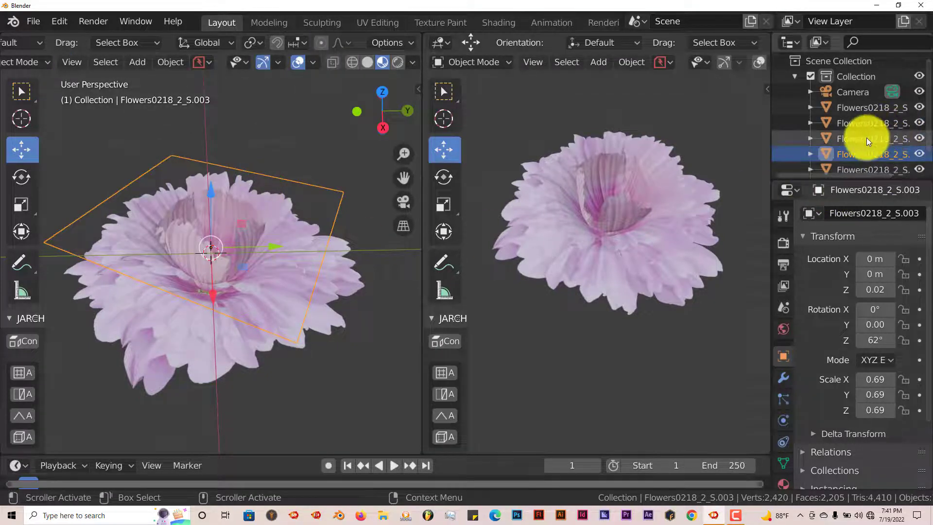
Select the next lower flower layer and, in edit mode, lift its outer edge upward and scale it inward to about 0.87, then return to object mode.
left_click(867, 138)
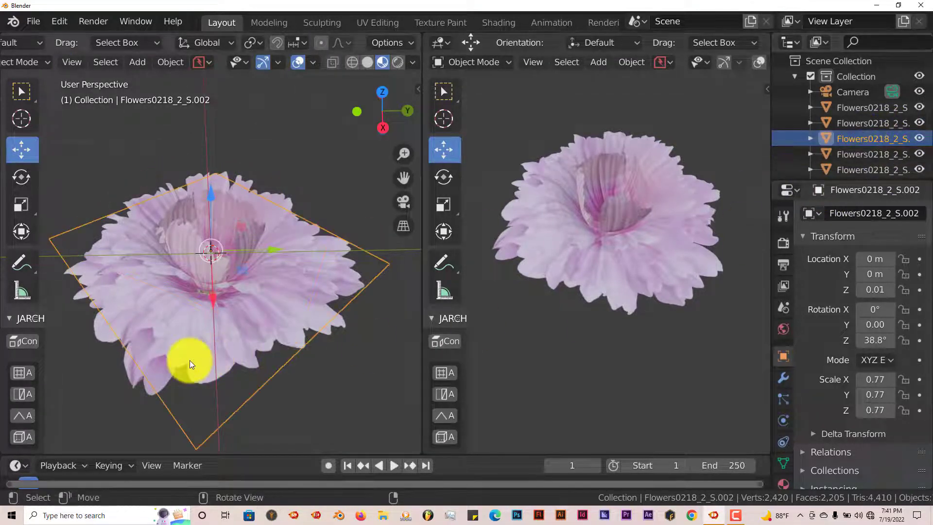
key("Tab")
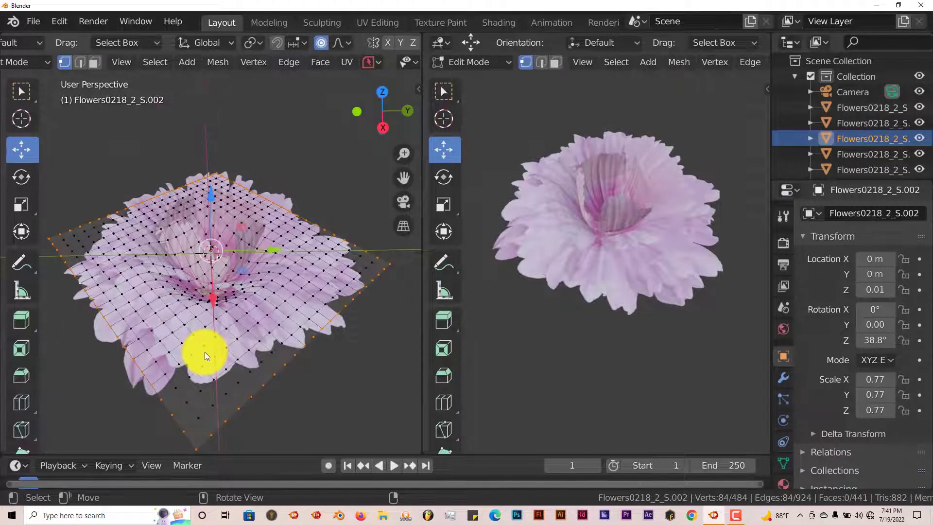
key("g")
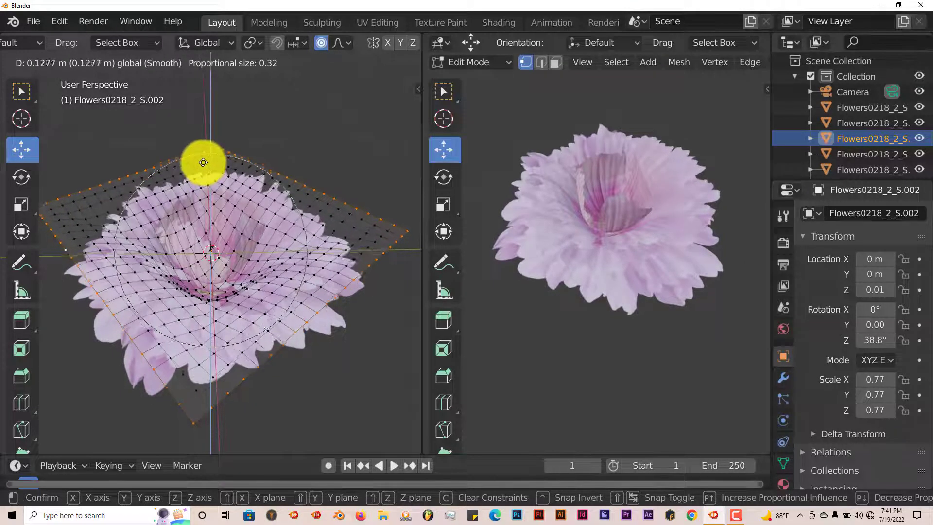
left_click(204, 161)
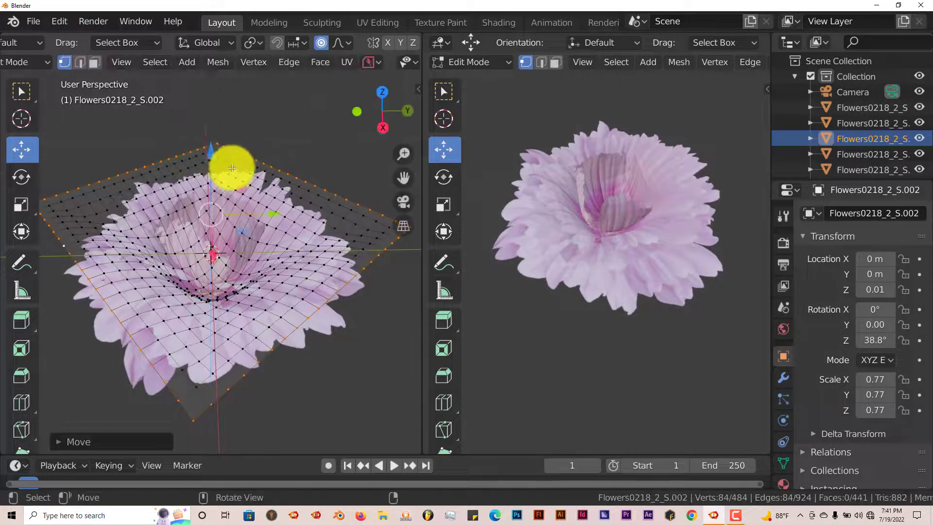
key("s")
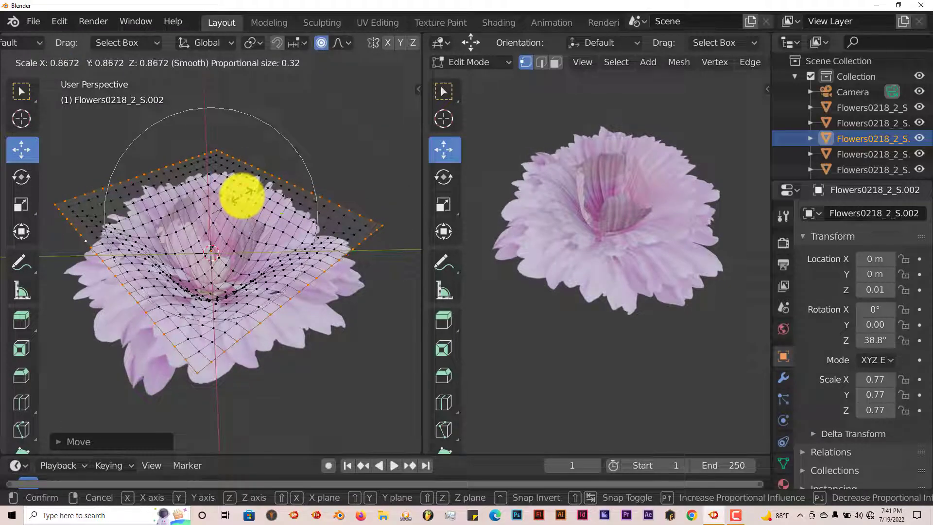
left_click(239, 195)
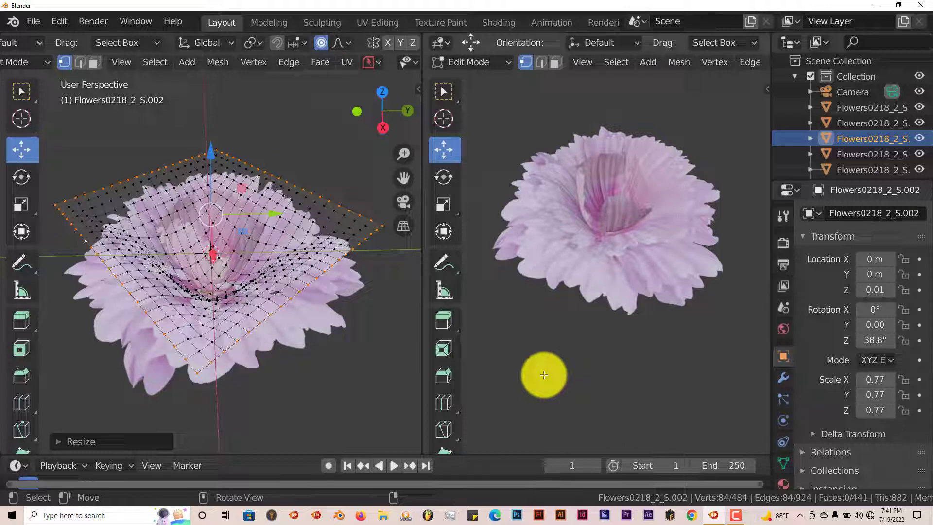
middle_click_drag(544, 375, 524, 346)
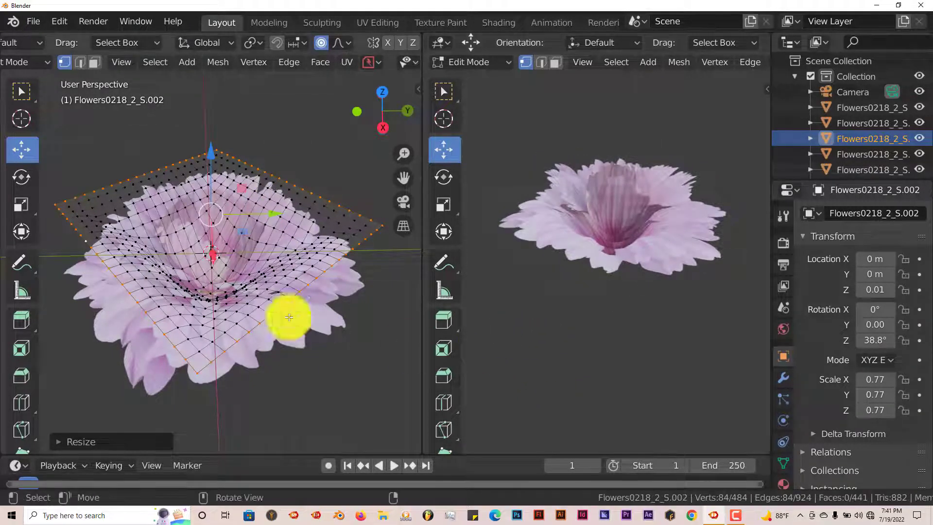
key("Tab")
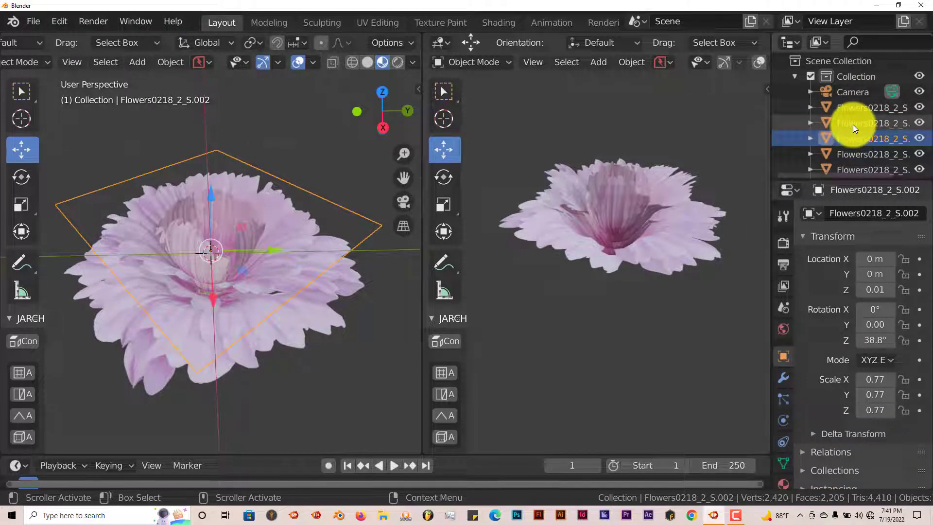
Select the lowest duplicated flower layer and, in edit mode, lift its outer edge upward and scale it inward, then return to object mode.
left_click(854, 124)
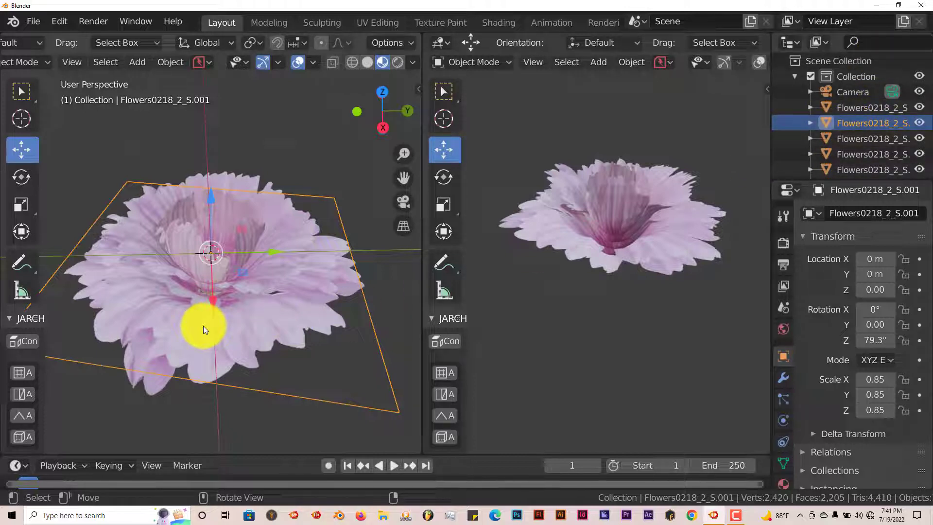
key("Tab")
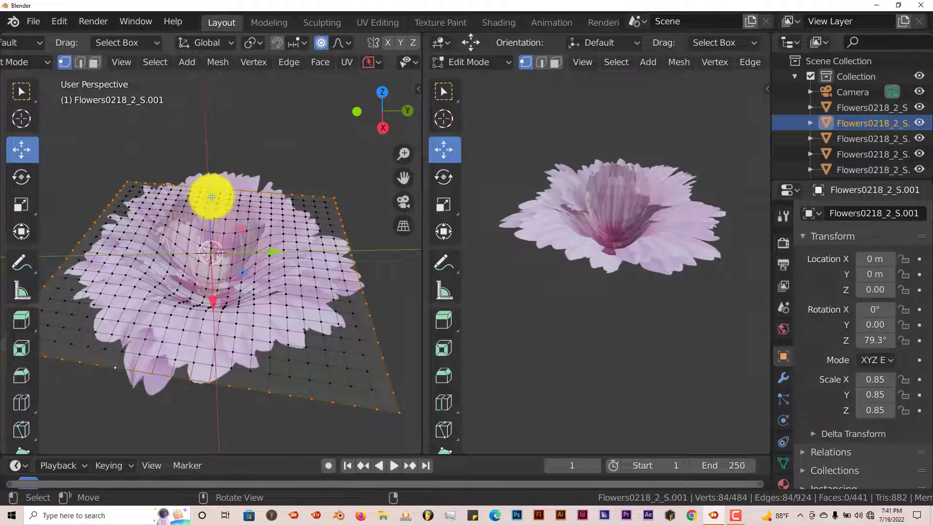
key("g")
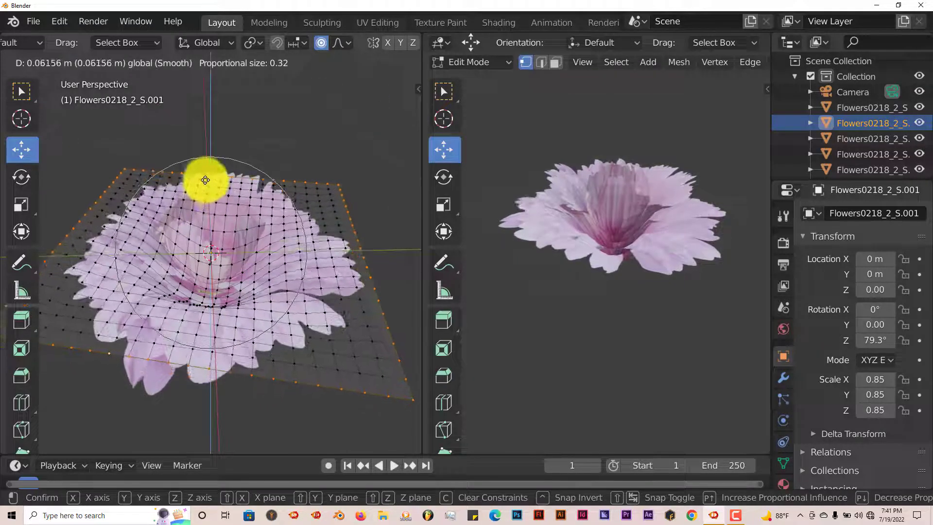
left_click(204, 174)
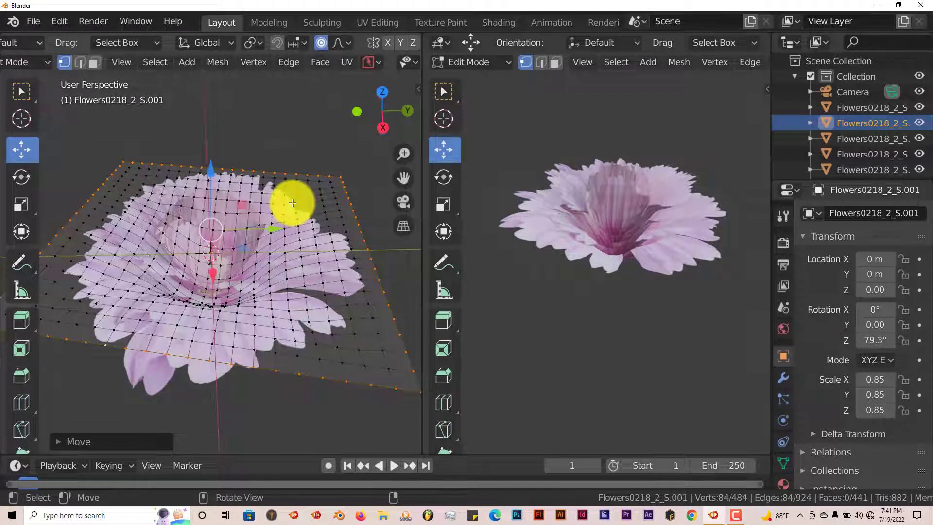
key("s")
left_click(289, 205)
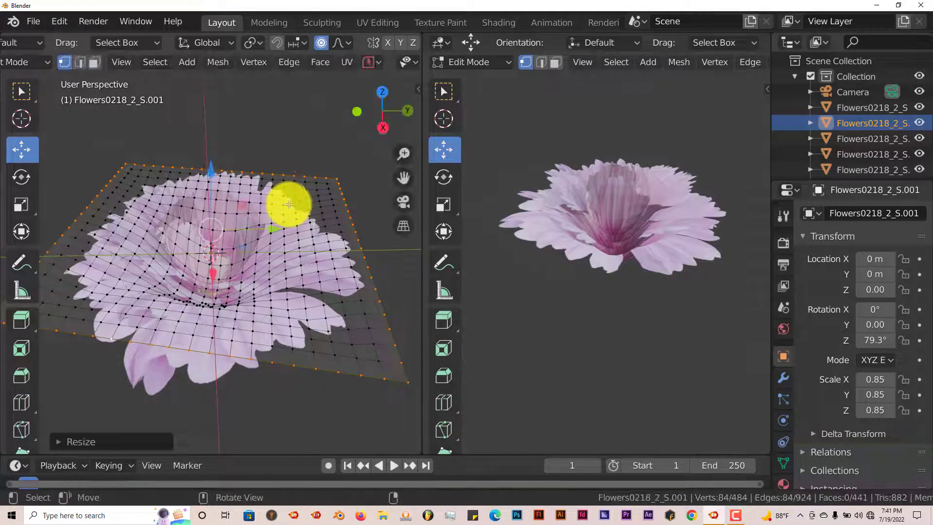
key("Tab")
mouse_move(652, 307)
middle_mouse_down()
mouse_move(645, 299)
mouse_move(626, 327)
mouse_move(664, 272)
mouse_move(652, 299)
middle_mouse_up()
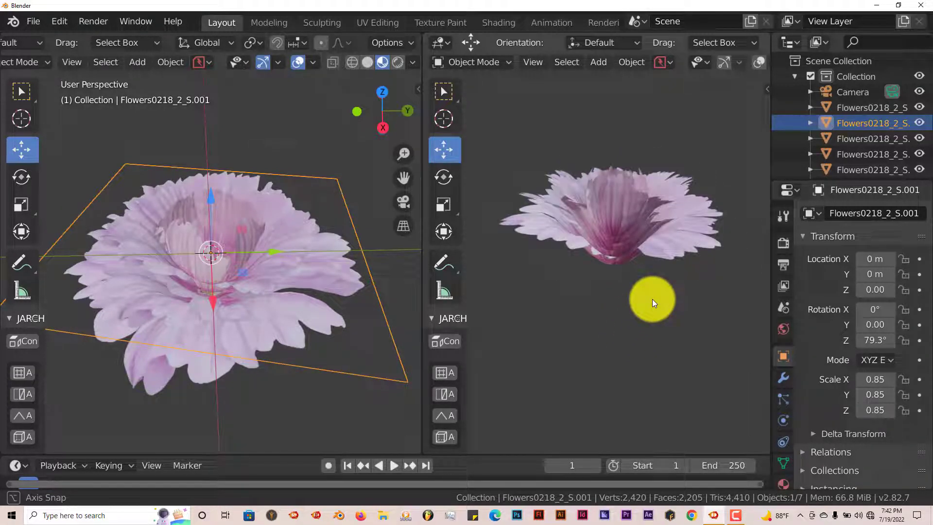
Switch the render engine to Cycles and set the device to GPU Compute.
mouse_move(652, 299)
middle_mouse_down()
mouse_move(651, 317)
mouse_move(650, 301)
mouse_move(664, 296)
mouse_move(665, 308)
middle_mouse_up()
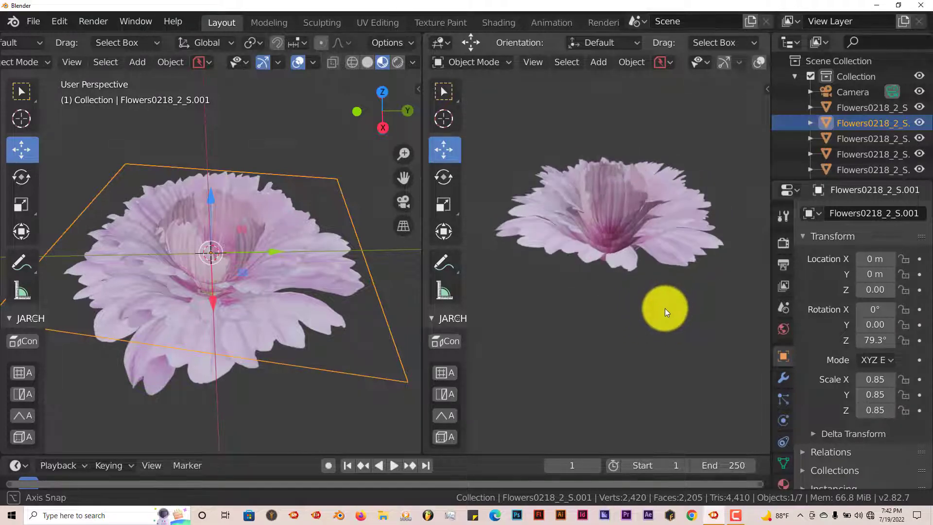
left_click(786, 244)
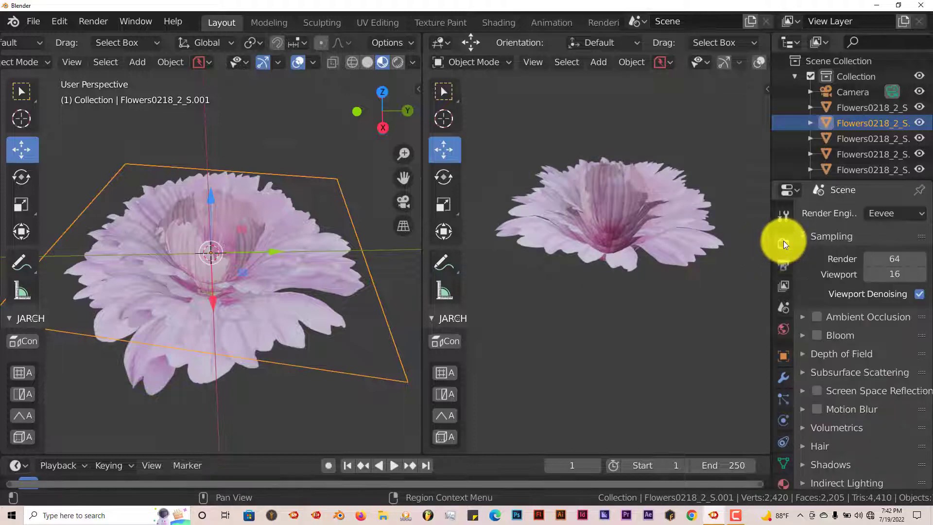
left_click(882, 215)
left_click(867, 263)
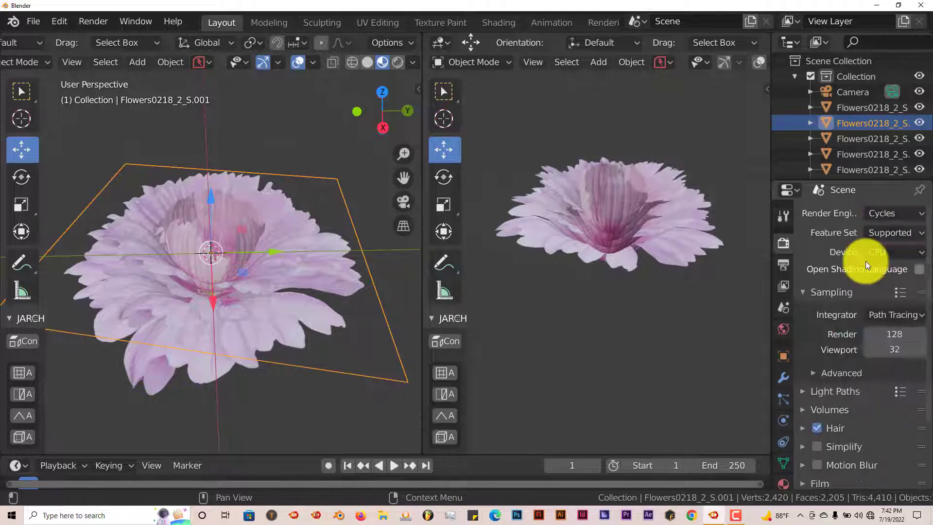
left_click(880, 253)
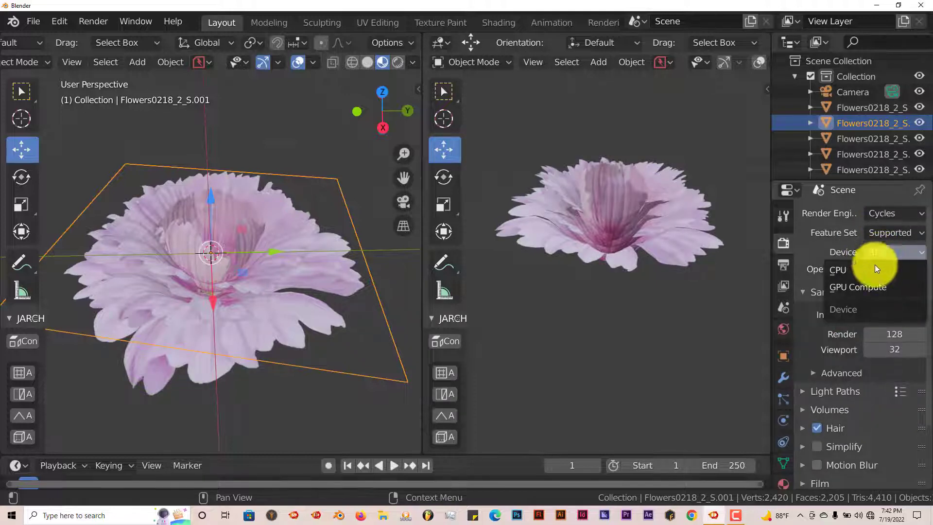
left_click(870, 286)
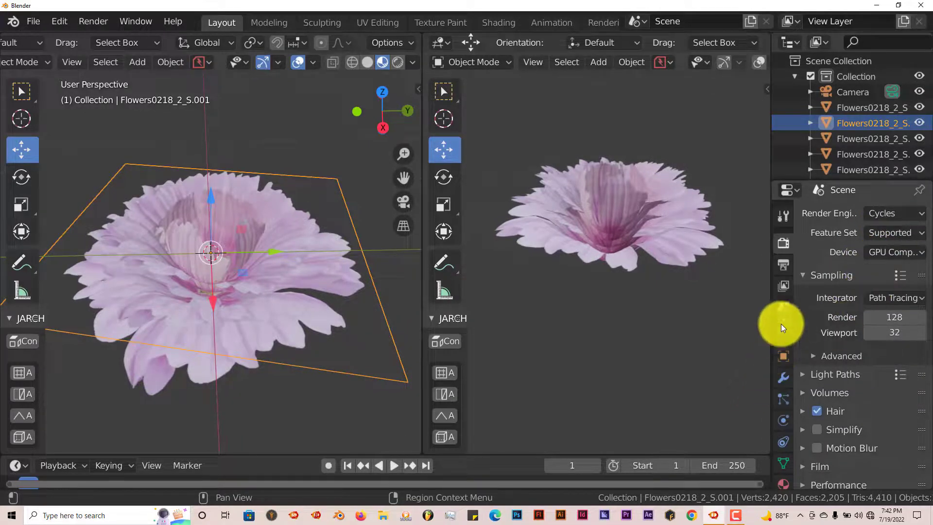
Set the world background colour to white.
mouse_move(558, 321)
middle_mouse_down()
mouse_move(552, 296)
mouse_move(546, 316)
middle_mouse_up()
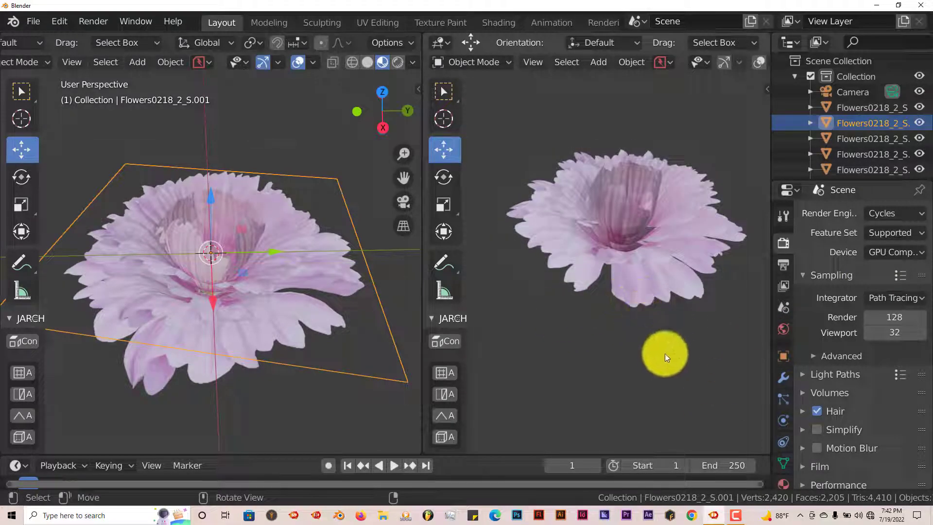
left_click(785, 329)
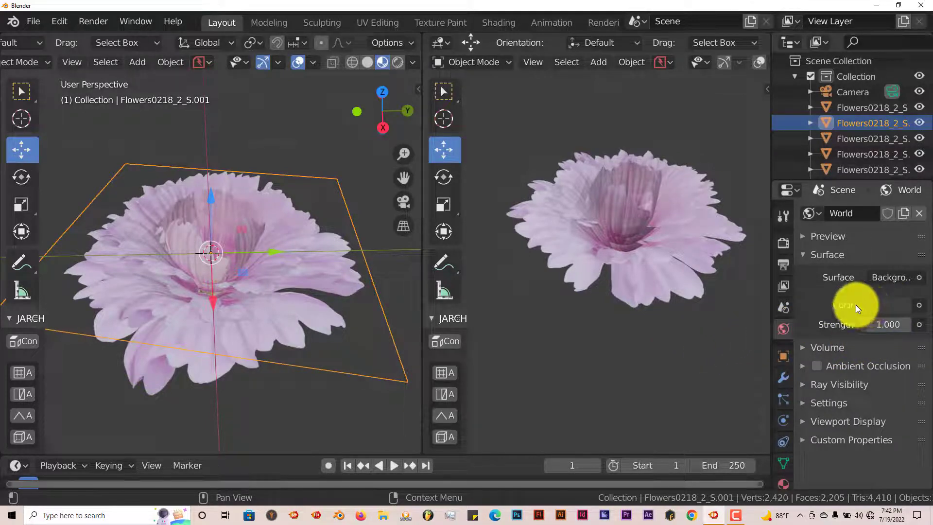
left_click(889, 306)
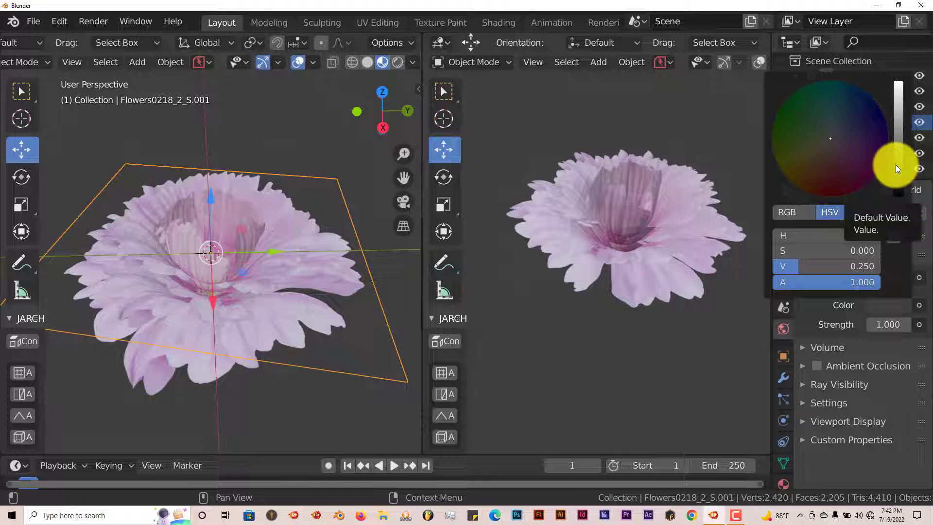
left_click(897, 96)
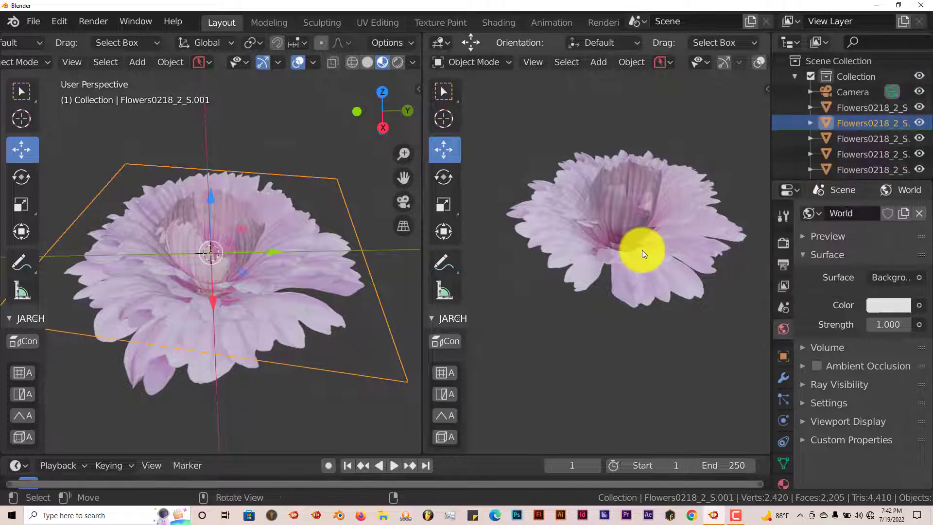
Switch the preview viewport to rendered shading to see the flower rendered.
scroll(736, 59, "down", 5)
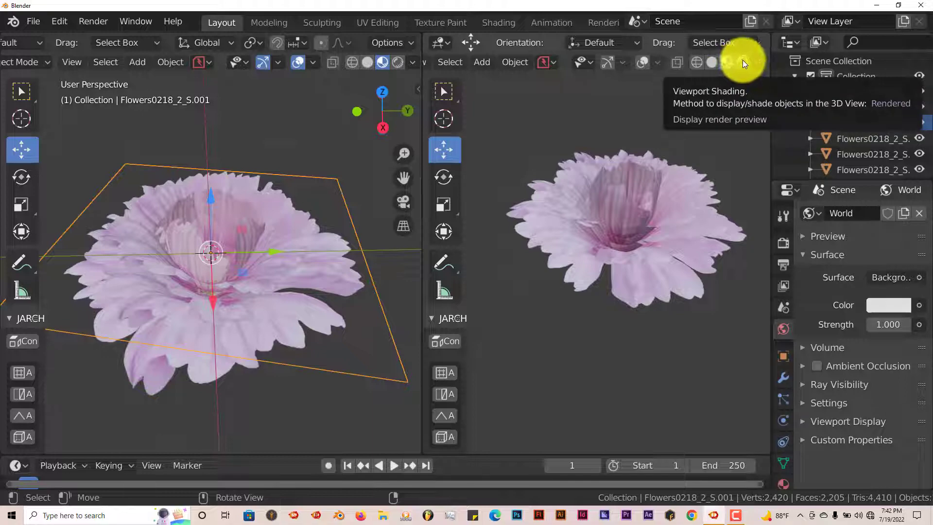
left_click(742, 60)
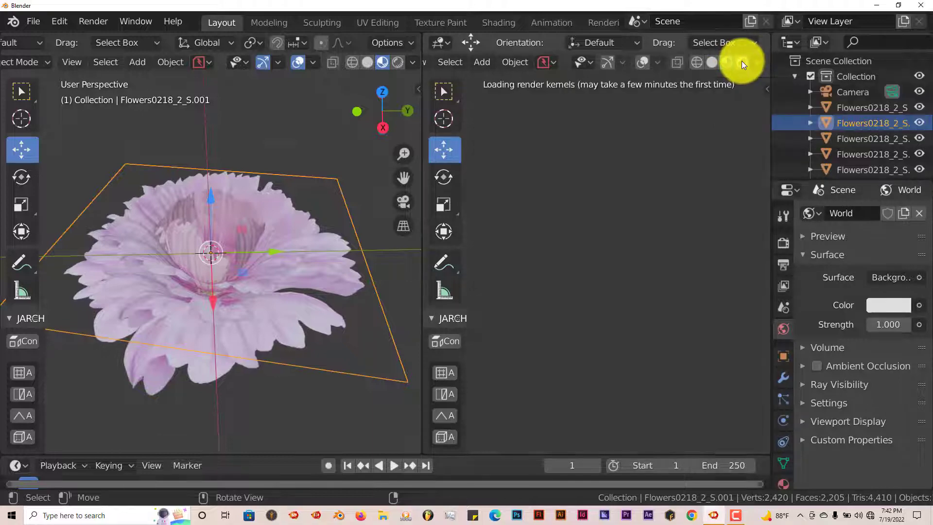
mouse_move(649, 285)
middle_mouse_down()
mouse_move(627, 305)
mouse_move(634, 311)
mouse_move(595, 276)
mouse_move(615, 292)
middle_mouse_up()
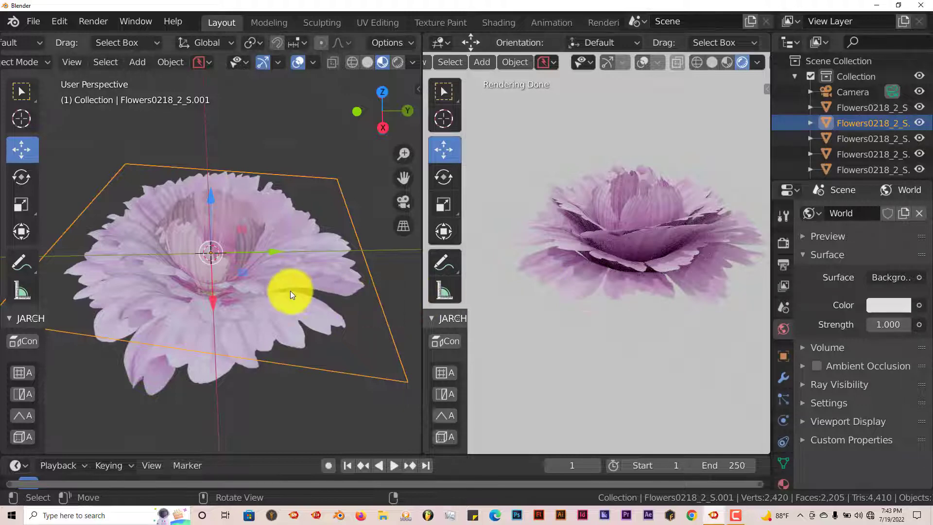
Select all five flower layers together in the outliner.
scroll(290, 291, "up", 5)
middle_click_drag(274, 291, 306, 282)
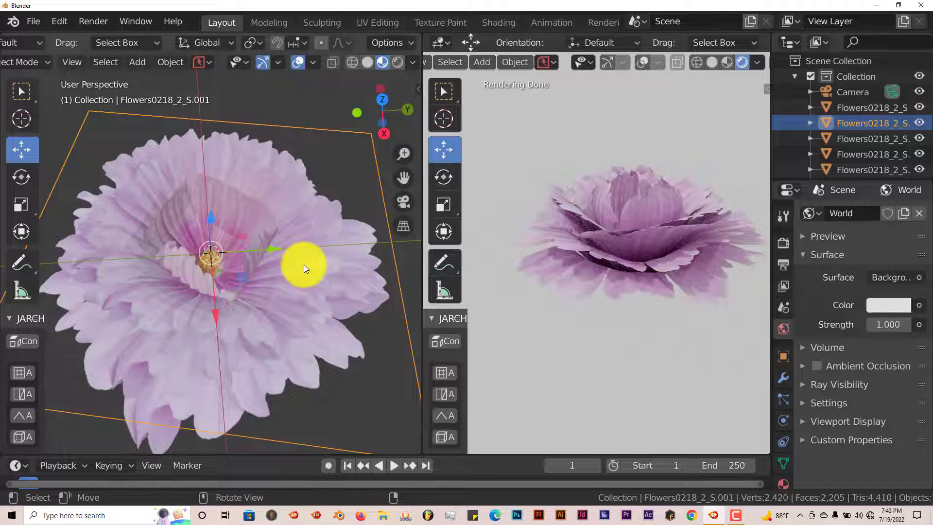
middle_click_drag(304, 265, 295, 276)
scroll(295, 276, "up", 4)
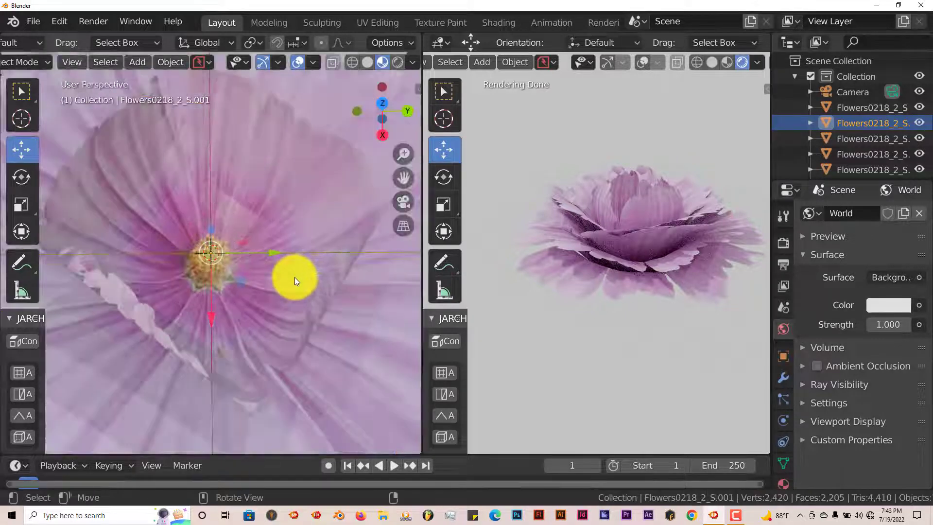
middle_click_drag(359, 322, 327, 319)
scroll(326, 321, "down", 5)
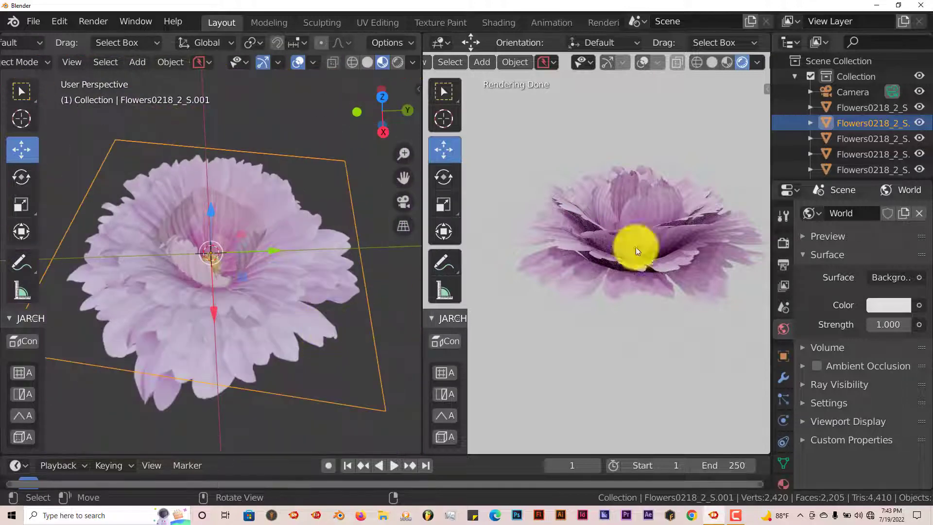
left_click(849, 108)
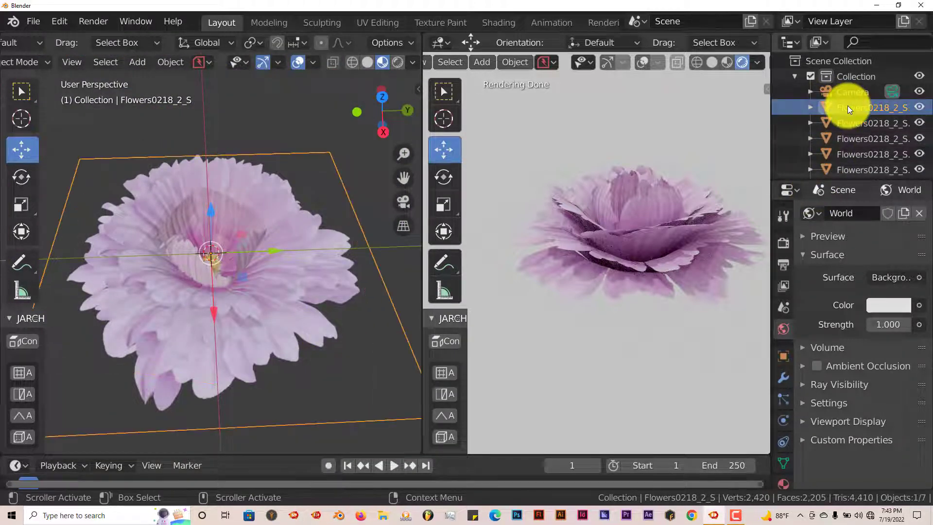
scroll(847, 106, "down", 1)
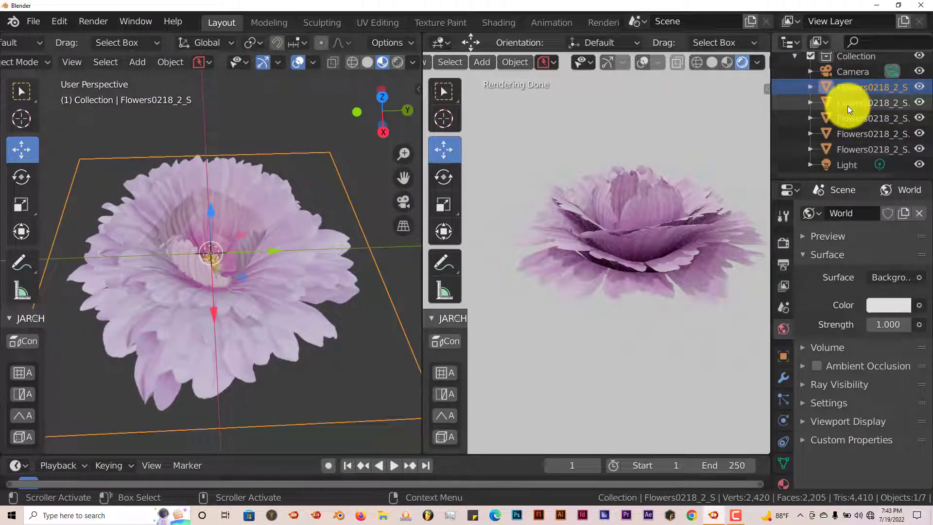
left_click(854, 148, "shift")
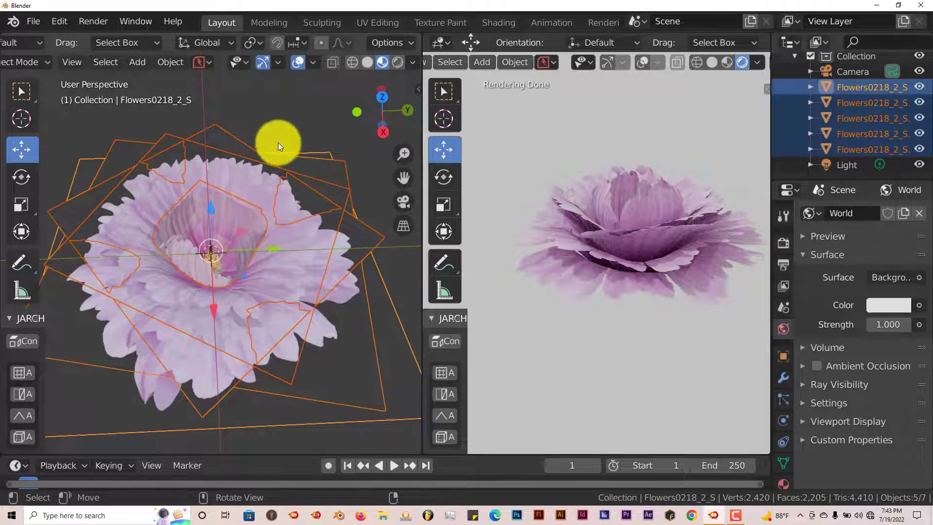
middle_click_drag(270, 235, 280, 203)
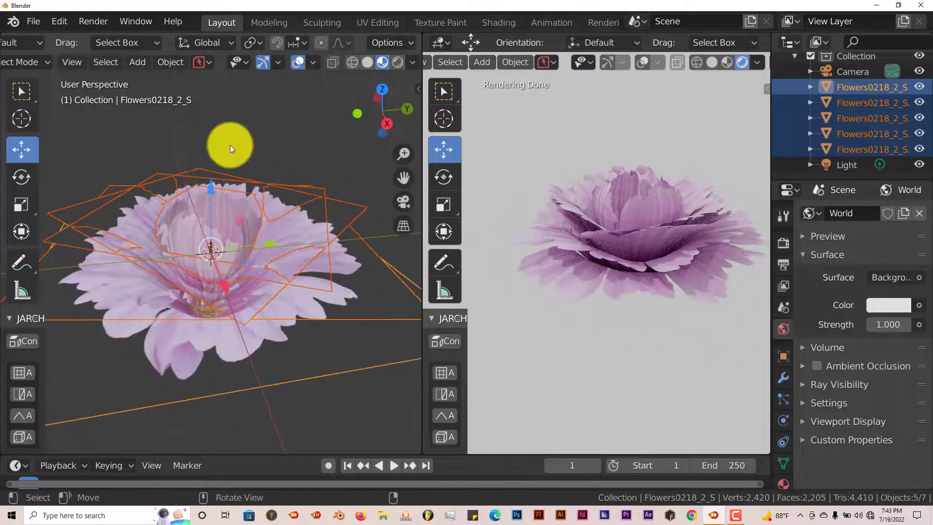
Join the five selected flower layers into a single object.
key("x")
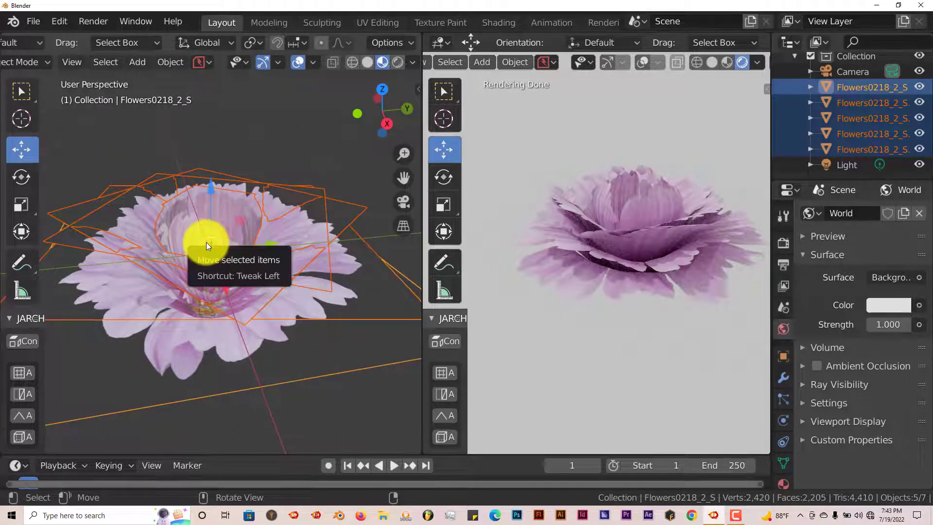
left_click(206, 241)
middle_click_drag(208, 255, 214, 274)
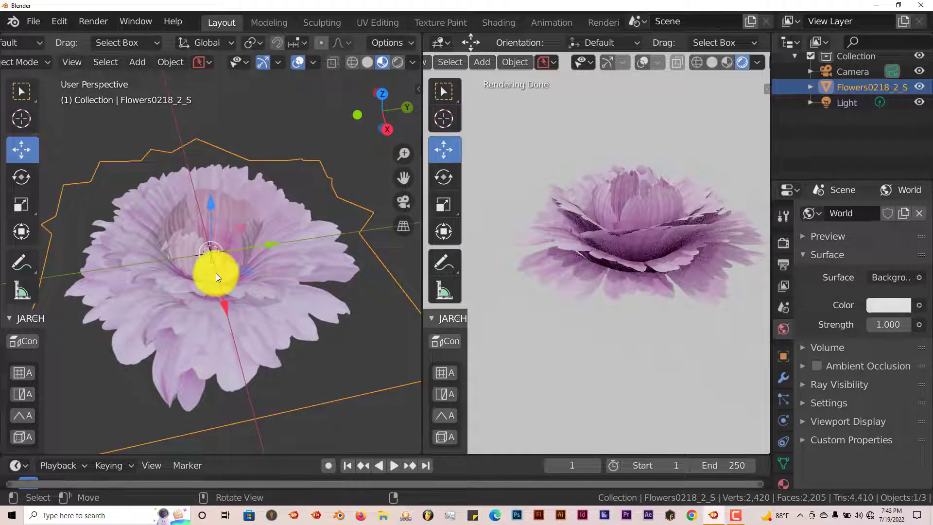
right_click(215, 273)
left_click(217, 240)
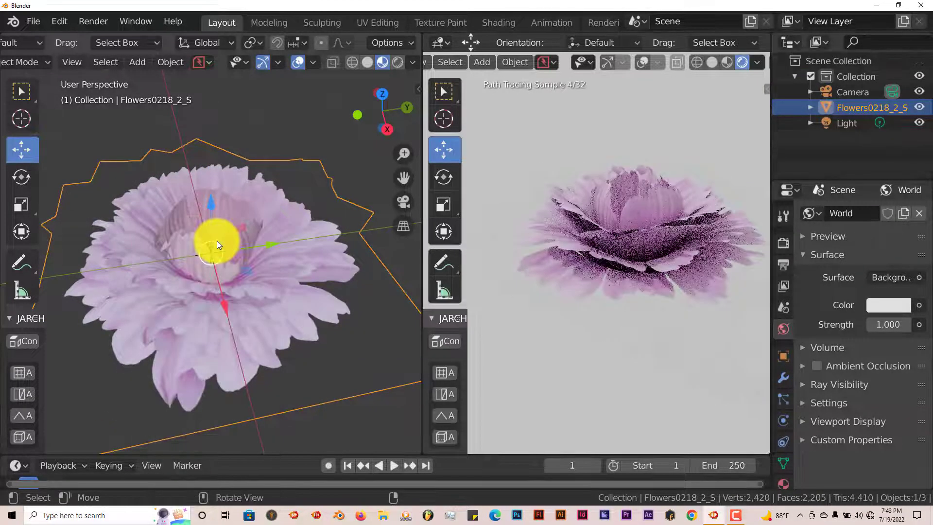
Tilt the joined flower sideways with the Rotate tool.
scroll(260, 330, "up", 2)
middle_click_drag(258, 326, 253, 338)
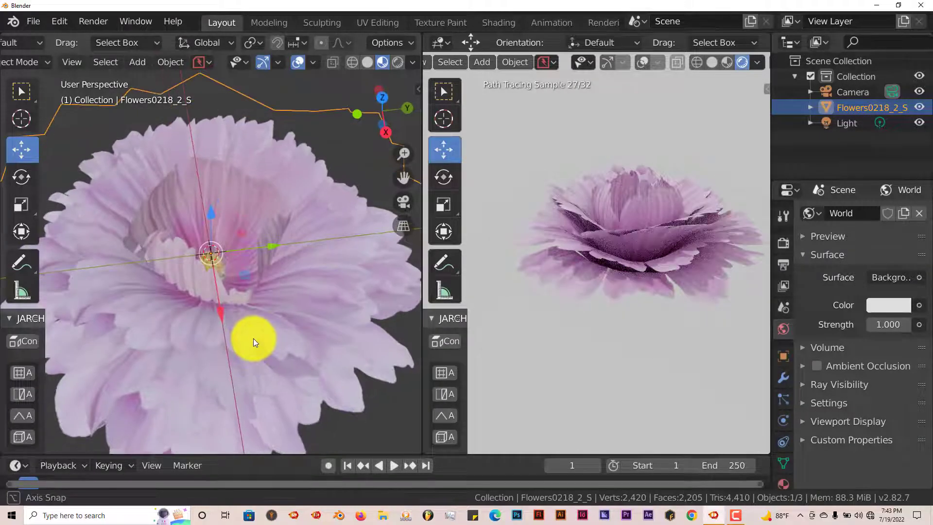
middle_click_drag(608, 325, 637, 311)
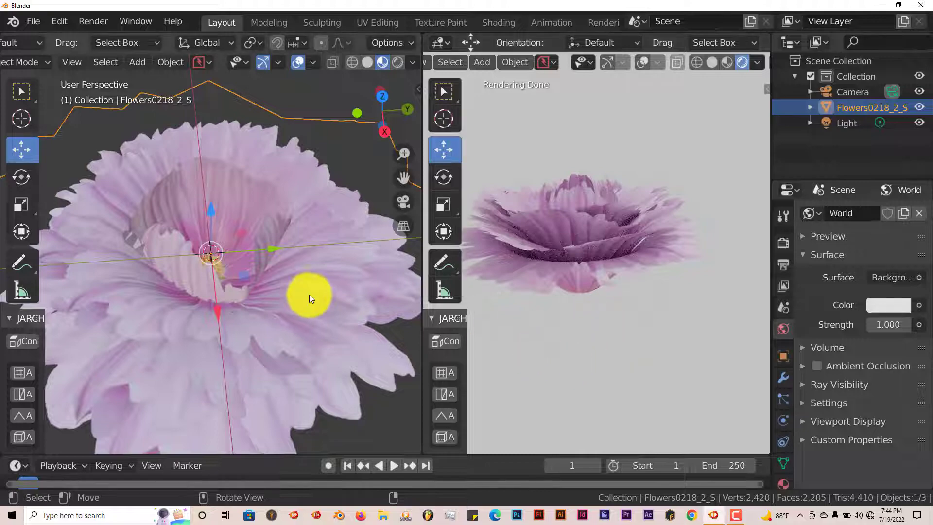
middle_click_drag(309, 295, 264, 260)
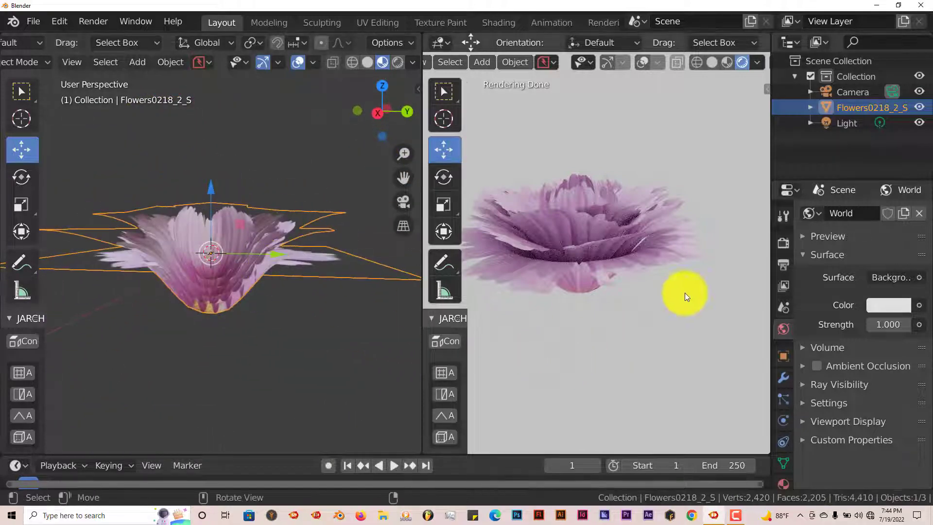
mouse_move(637, 207)
middle_mouse_down()
mouse_move(632, 238)
mouse_move(681, 253)
mouse_move(631, 223)
mouse_move(664, 250)
middle_mouse_up()
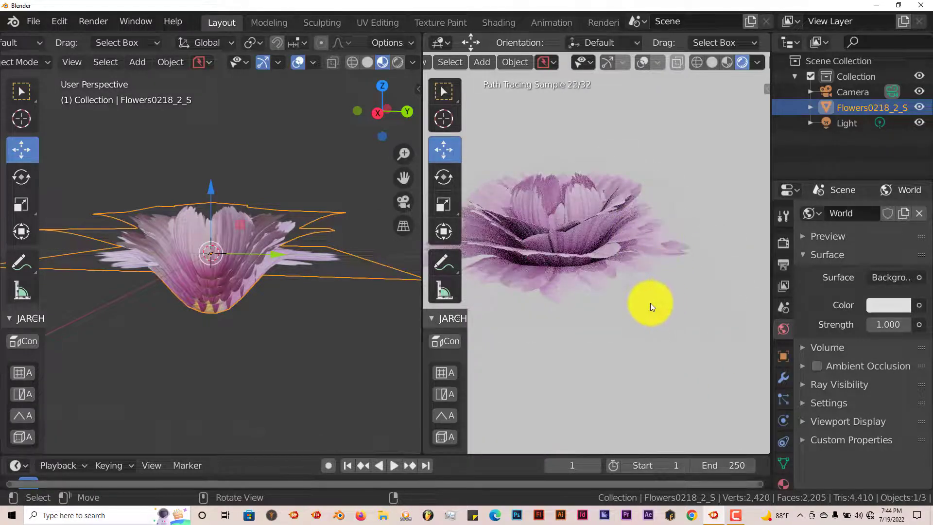
middle_click_drag(643, 304, 691, 199, "shift")
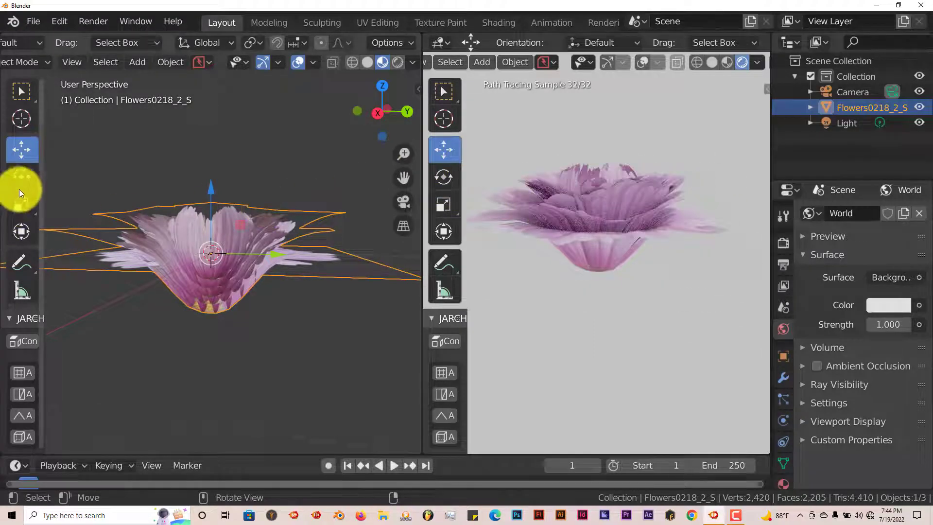
left_click(446, 176)
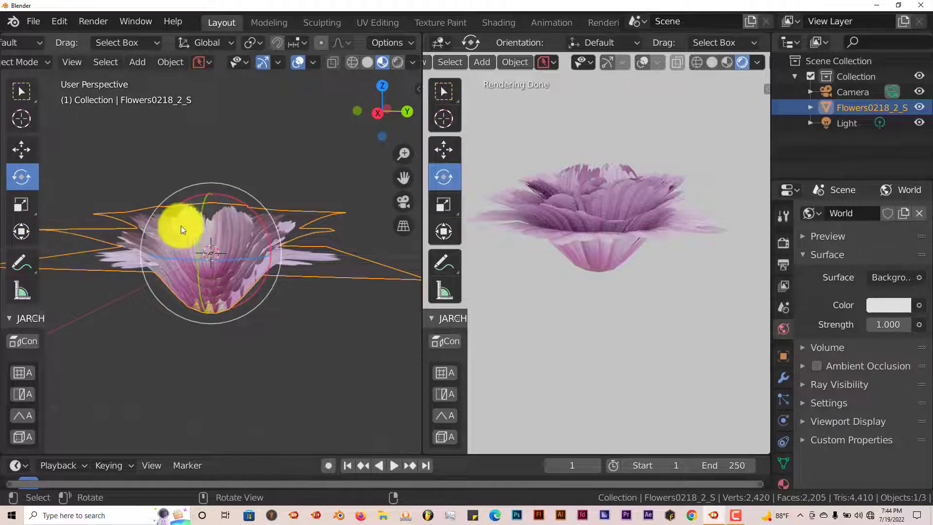
left_click_drag(200, 223, 235, 203)
middle_click_drag(742, 296, 635, 286)
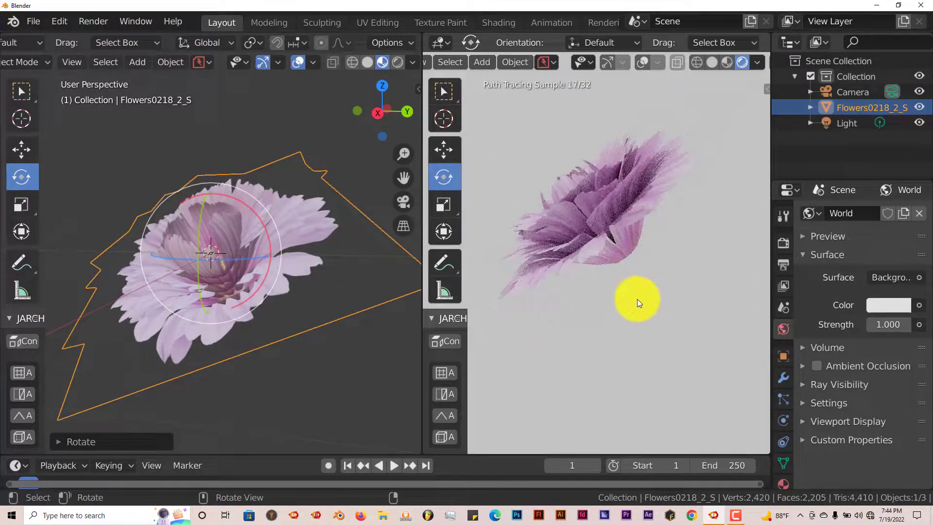
scroll(238, 336, "down", 2)
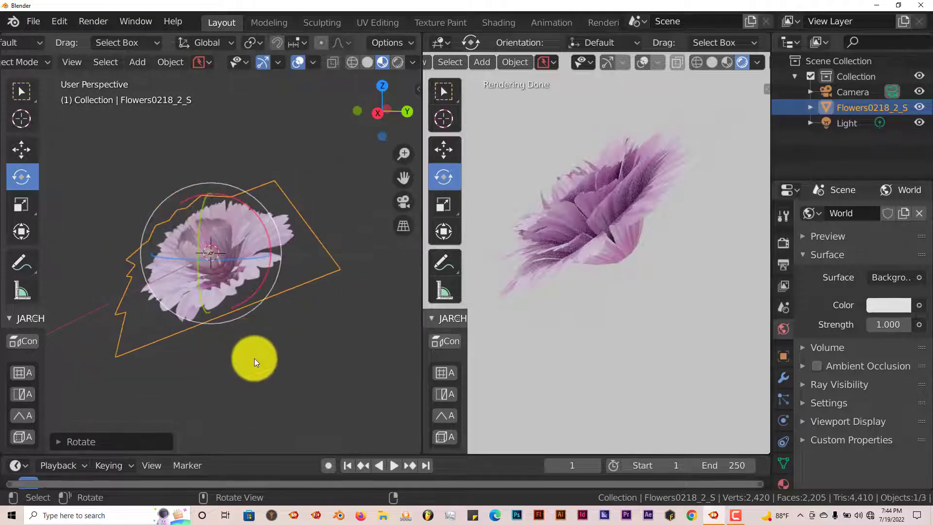
middle_click_drag(263, 352, 245, 278, "shift")
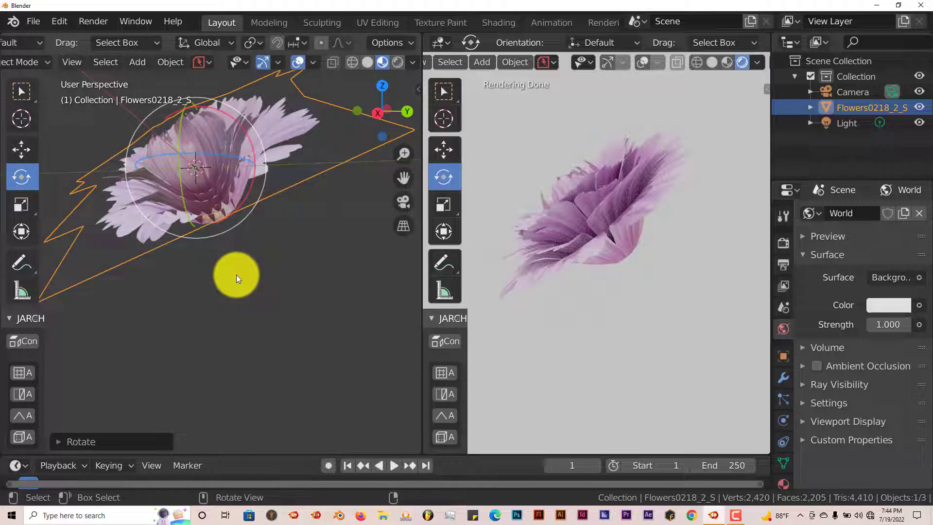
Add a cylinder mesh to the scene for the flower's stem.
key("shift+a")
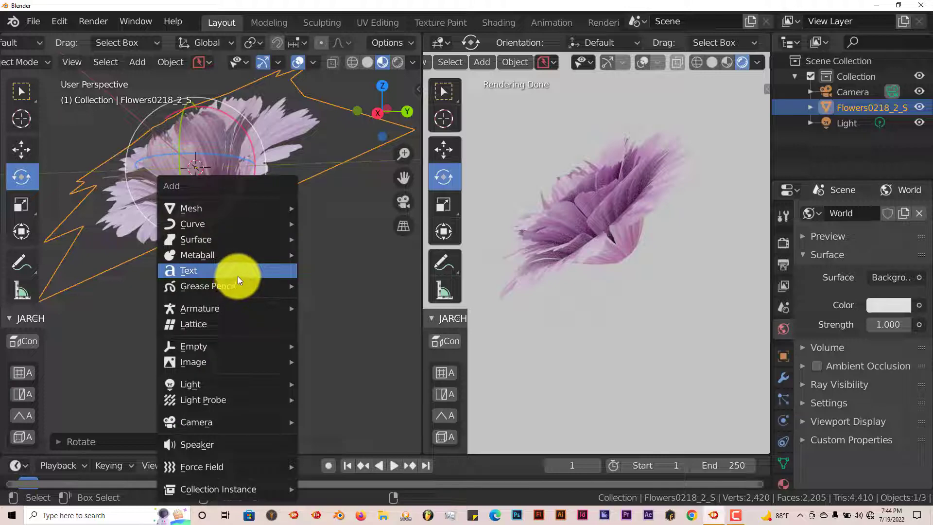
mouse_move(232, 208)
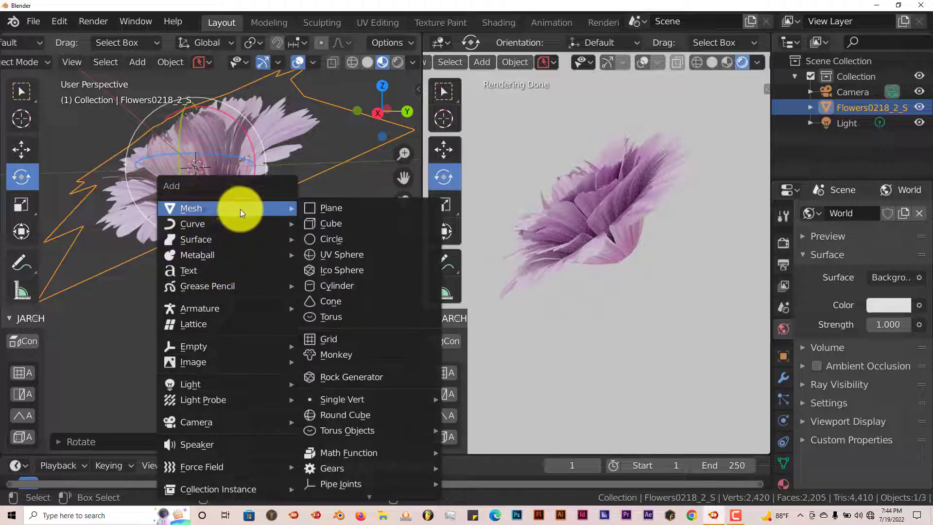
left_click(339, 287)
scroll(335, 288, "down", 4)
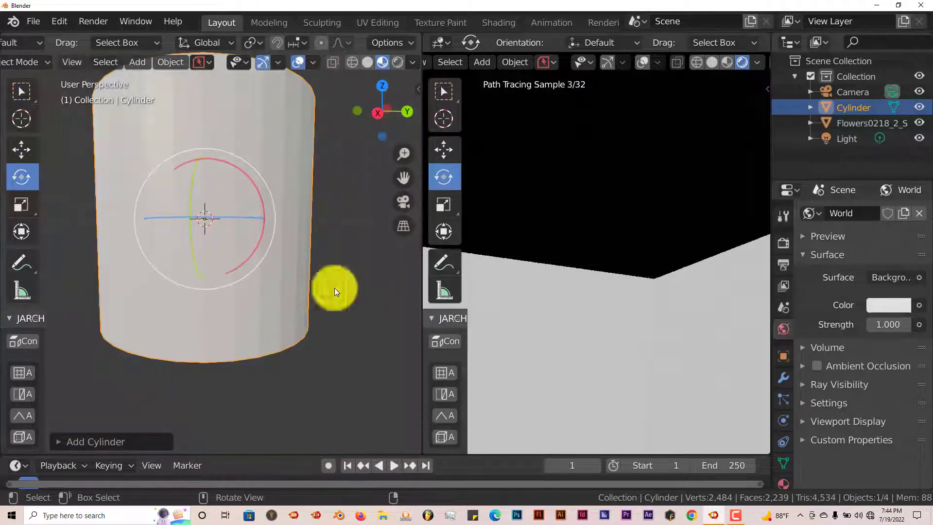
Move the cylinder below the flower and scale it down uniformly to about 0.029.
left_click(19, 152)
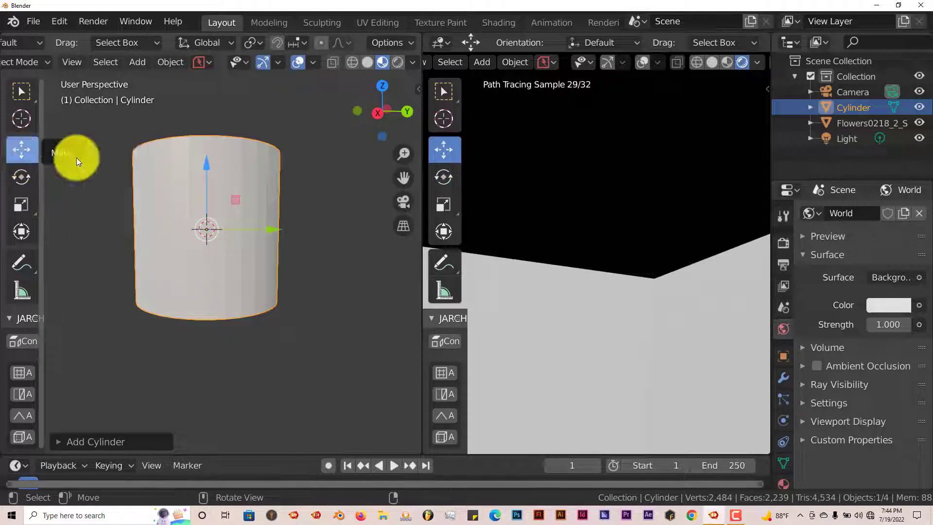
left_click_drag(206, 166, 201, 275)
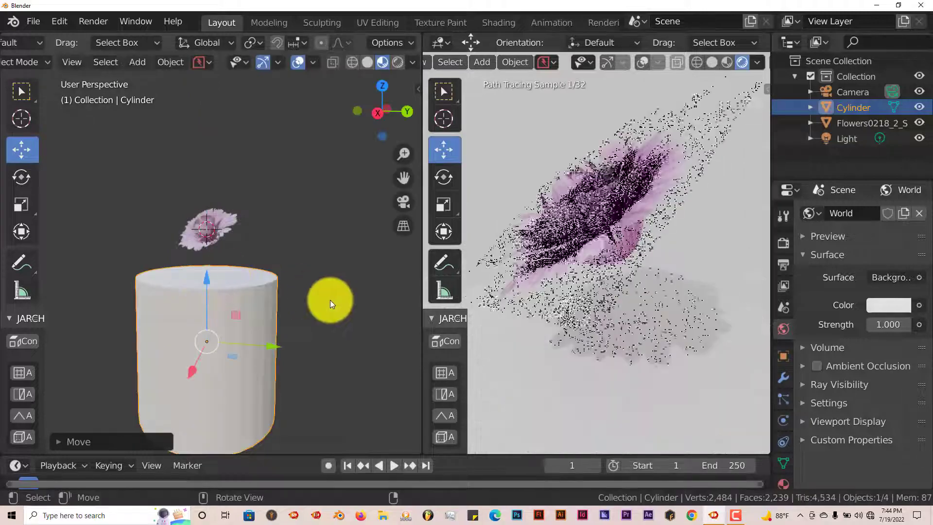
key("s")
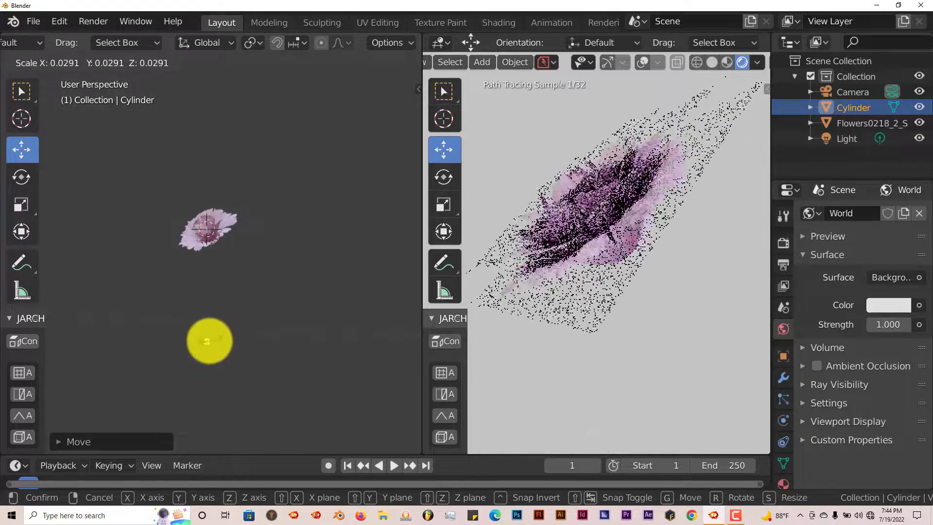
left_click(208, 338)
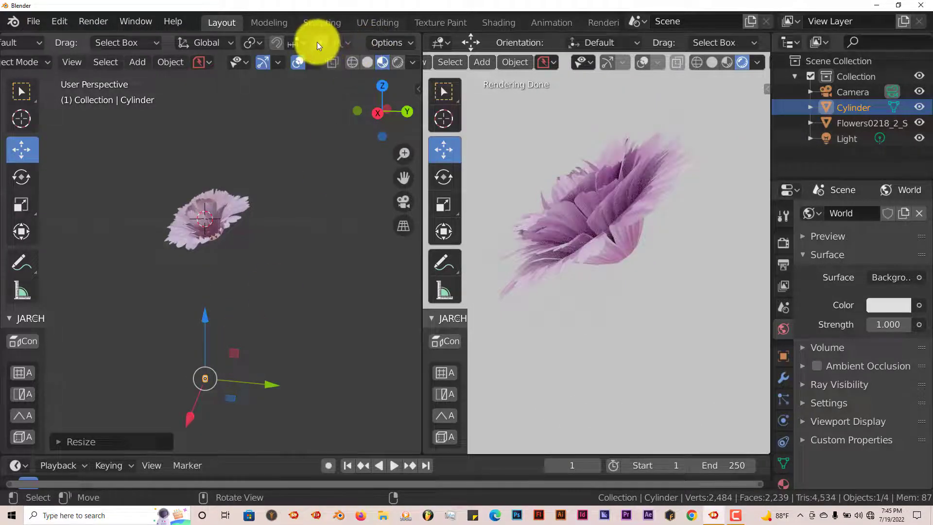
scroll(324, 42, "up", 2)
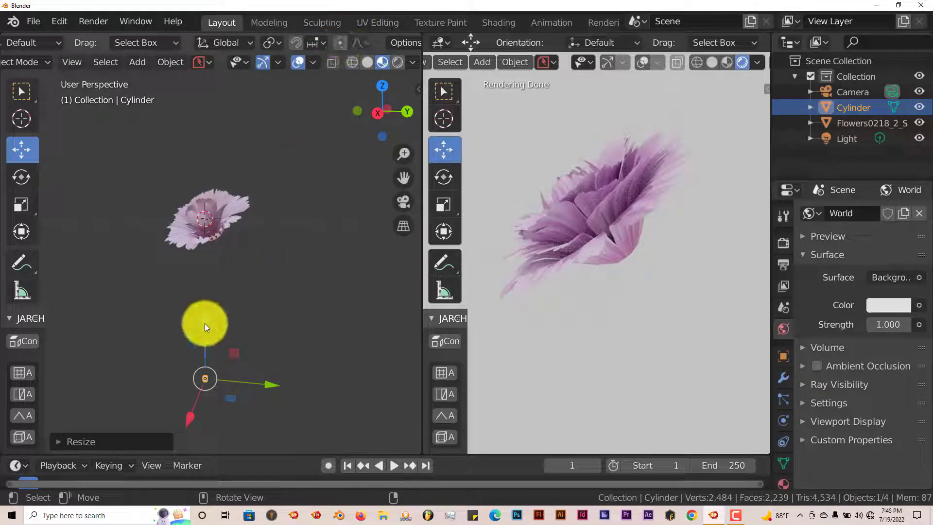
left_click(340, 43)
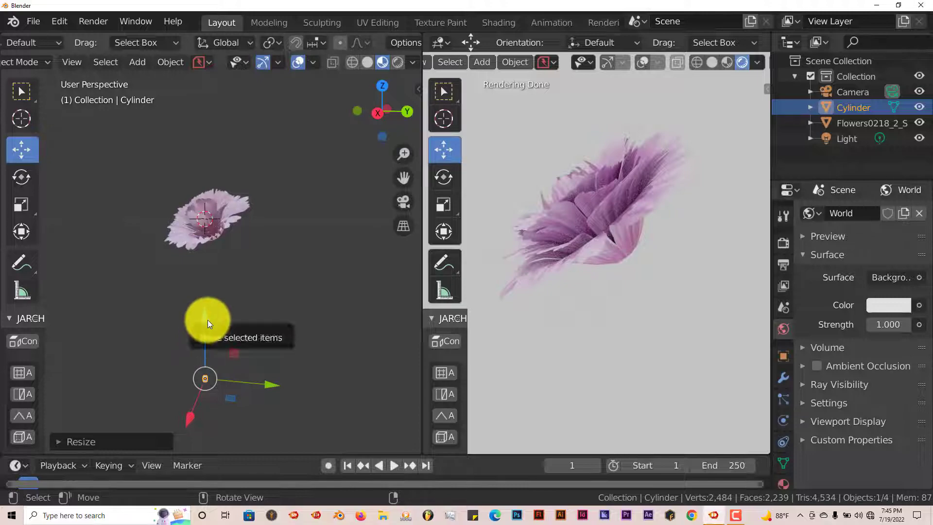
left_click_drag(206, 319, 223, 264)
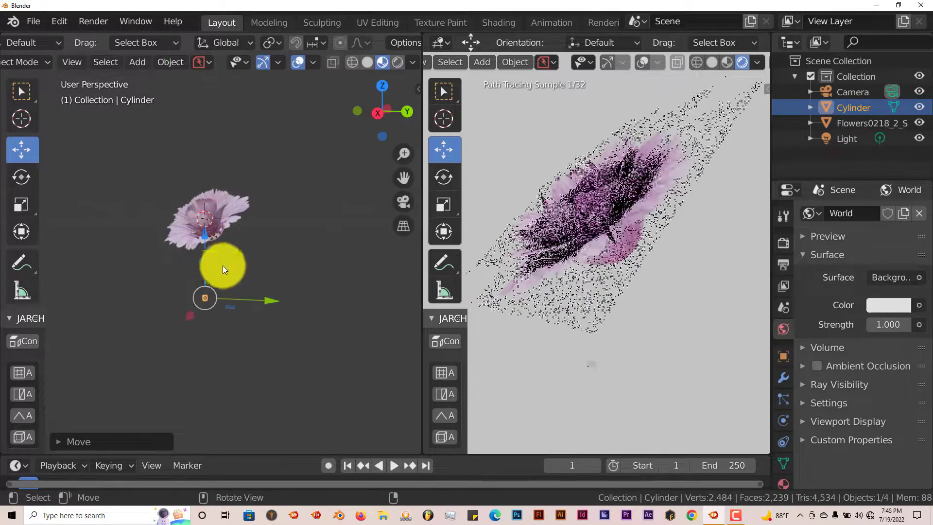
scroll(243, 328, "down", 1)
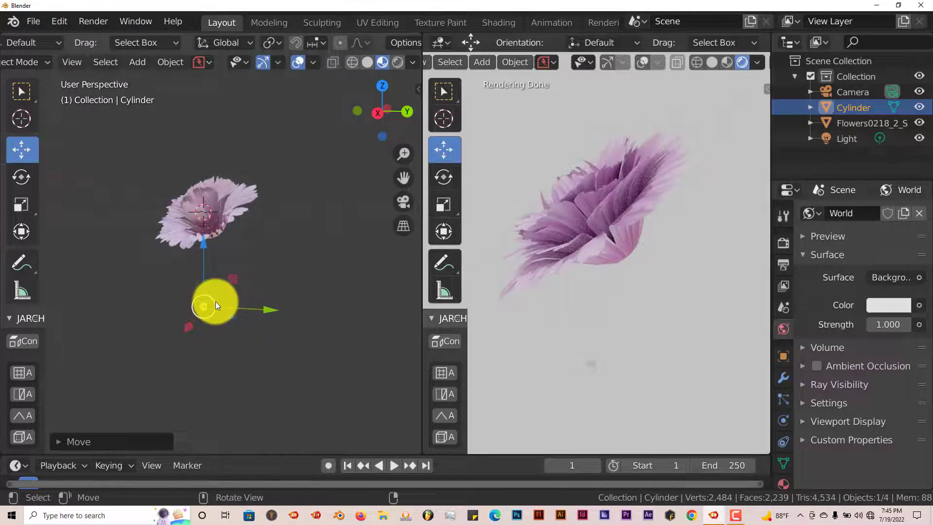
Stretch the cylinder along Z by about 41.8 into a thin stem, then shrink it slightly overall.
key("s")
key("z")
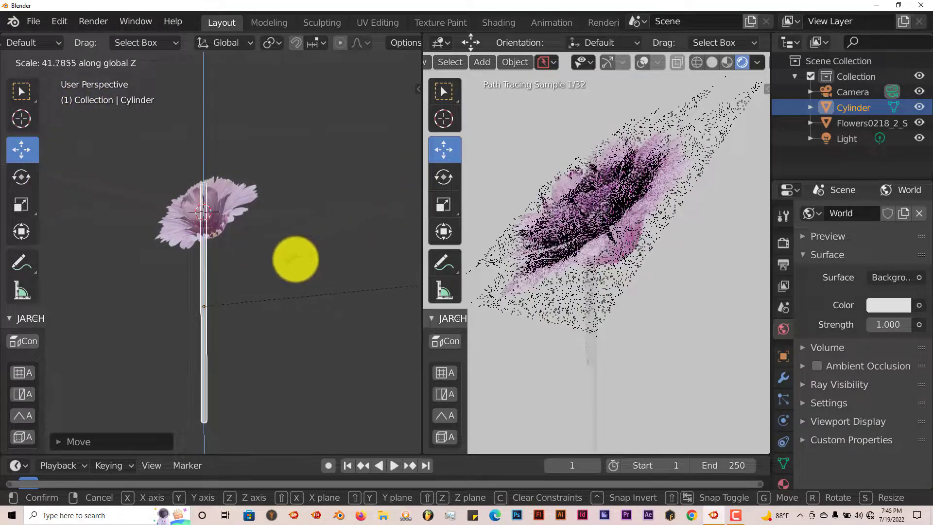
left_click(291, 263)
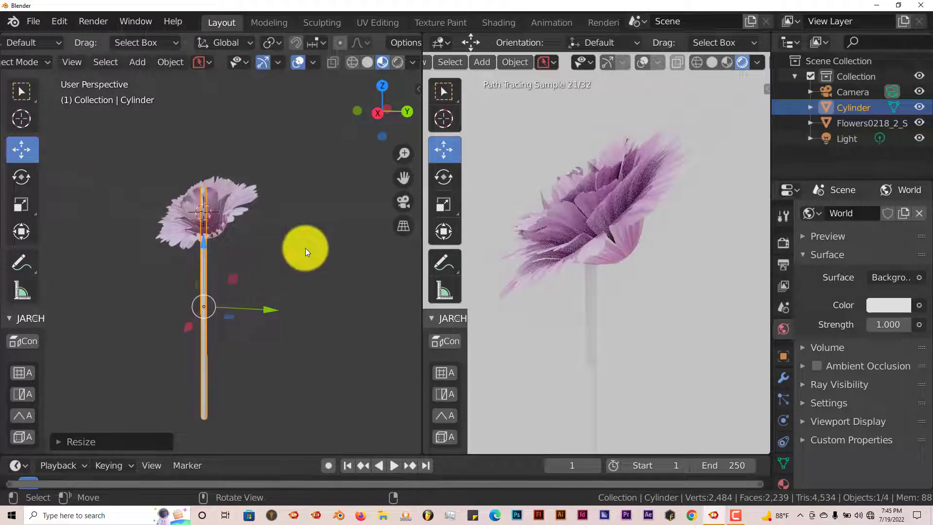
key("s")
left_click(285, 263)
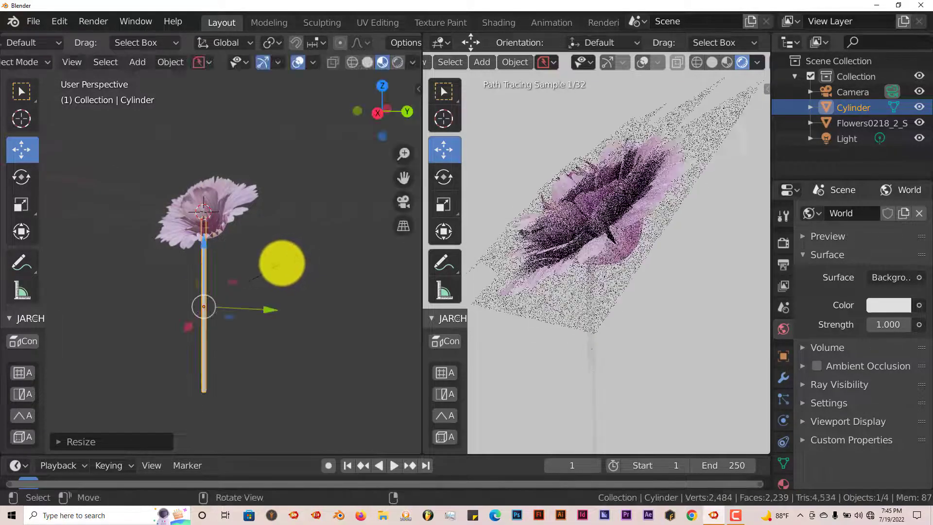
Move the stem along Z so its top meets the flower's base.
key("g")
key("z")
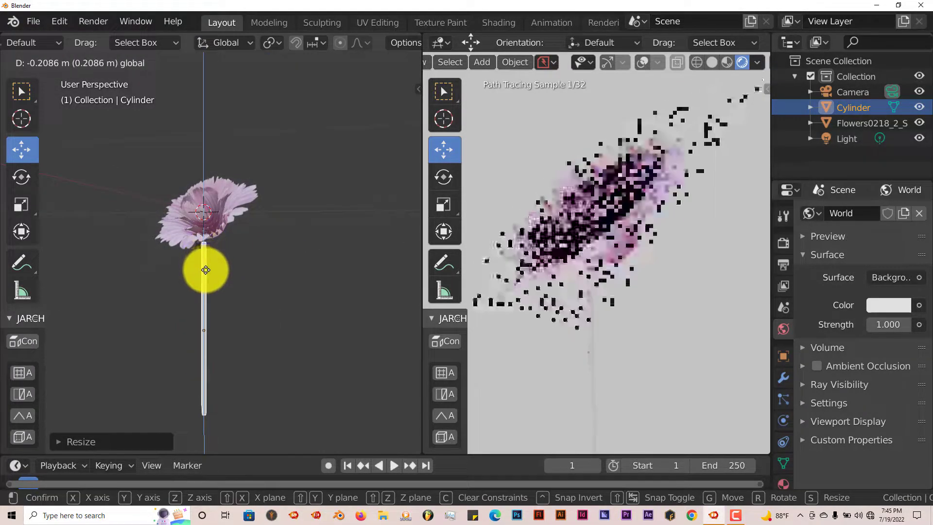
left_click(229, 275)
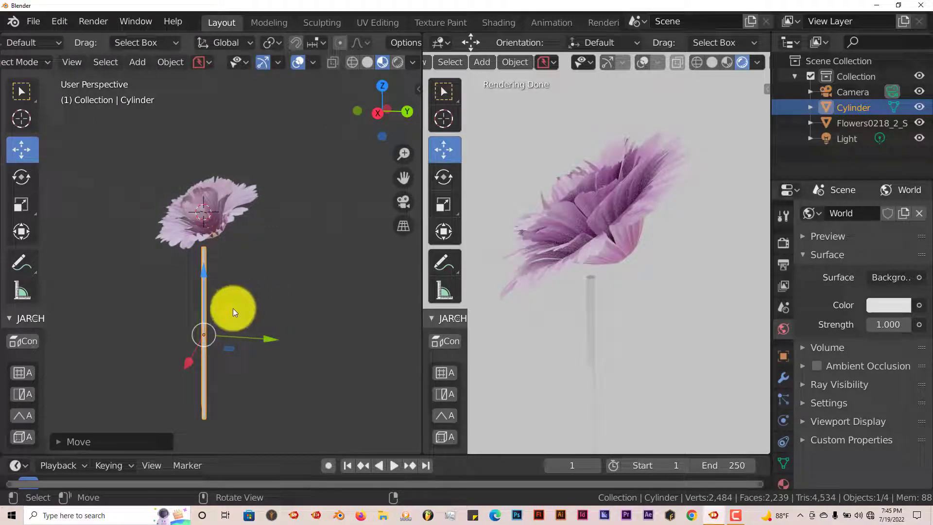
Switch the scene's render engine to Eevee.
scroll(262, 305, "up", 5)
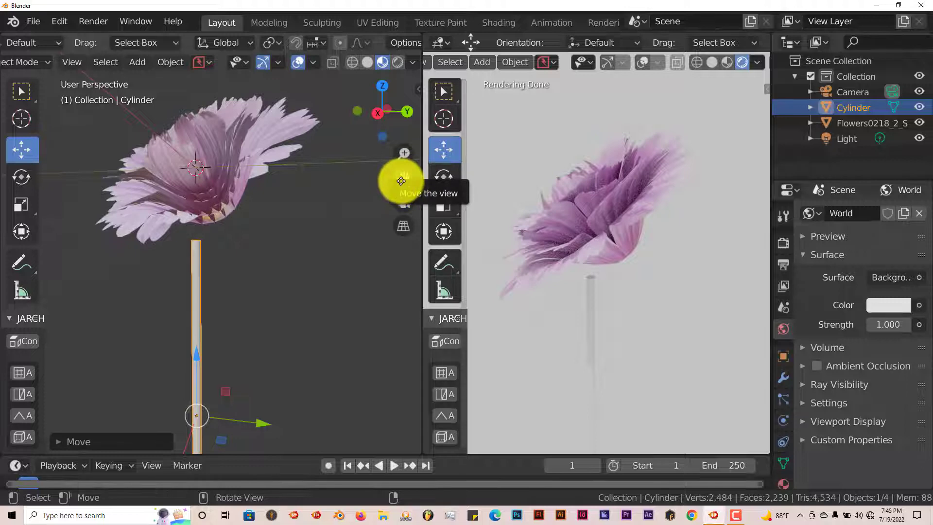
left_click_drag(409, 177, 299, 268)
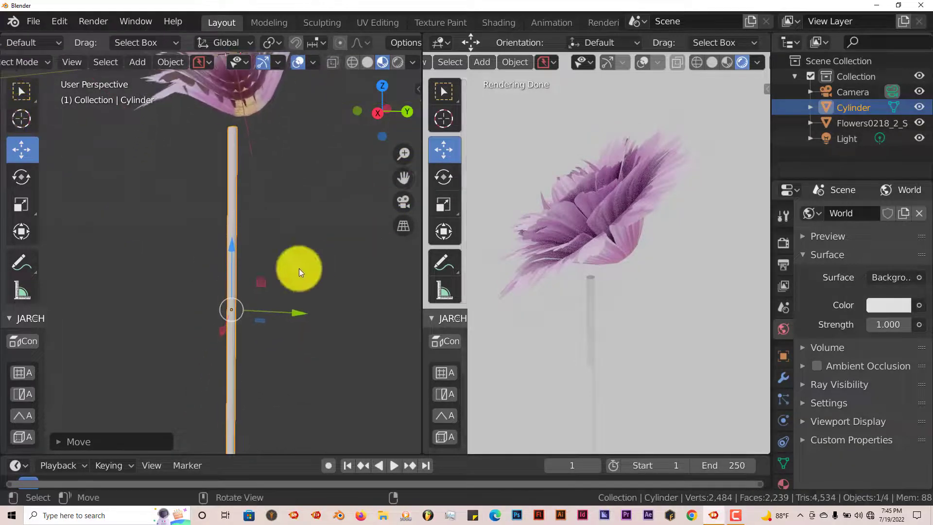
middle_click_drag(308, 232, 270, 182)
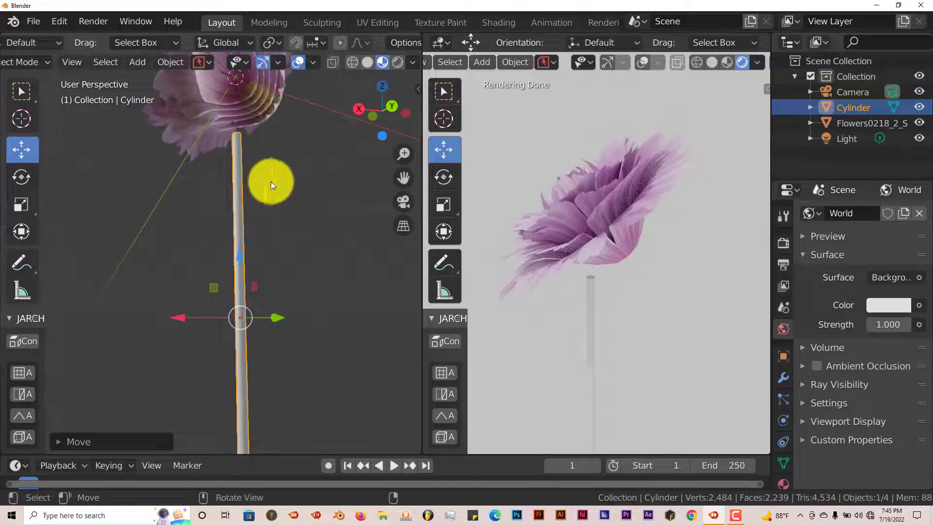
left_click(783, 242)
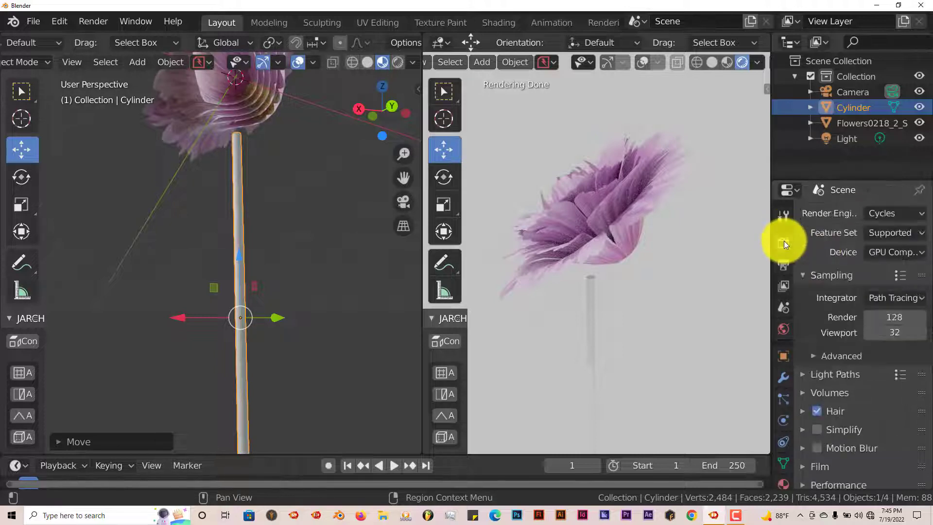
left_click(895, 218)
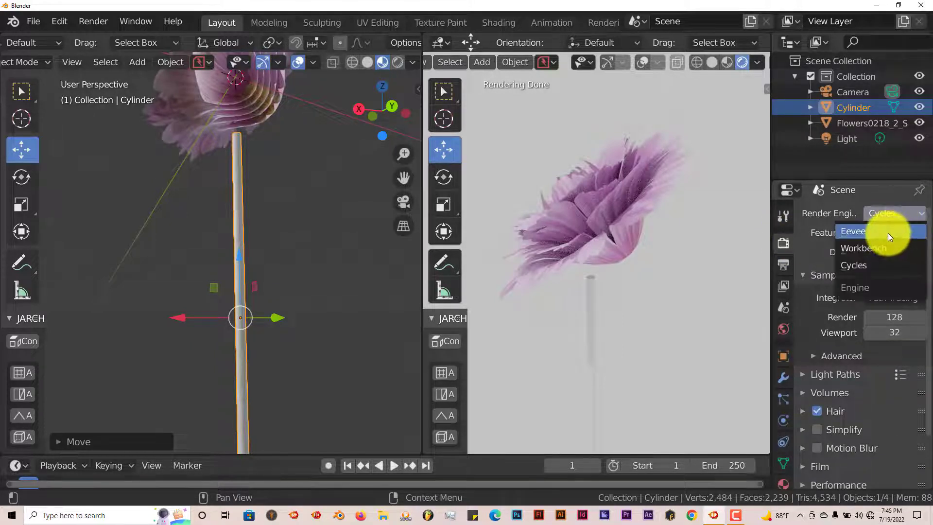
left_click(889, 232)
Switch the modelling viewport to rendered shading.
middle_click_drag(115, 221, 200, 215)
left_click(395, 64)
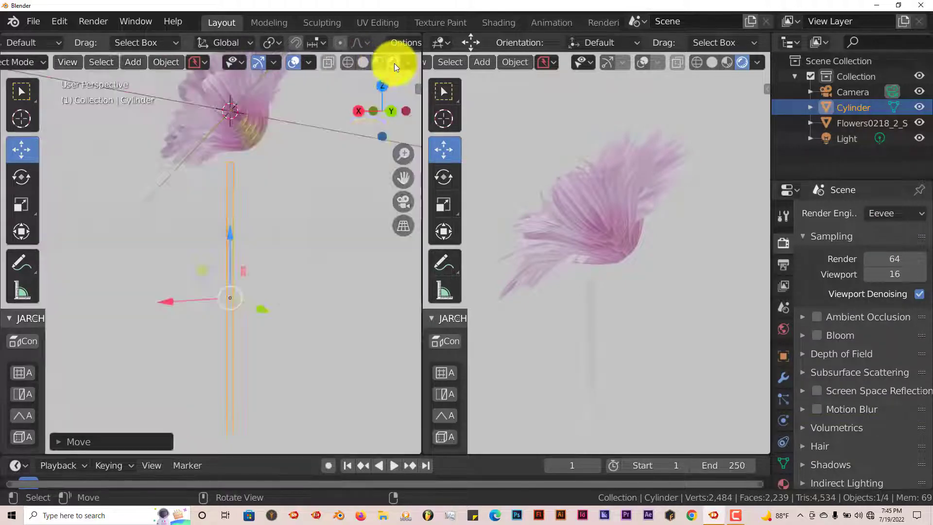
middle_click_drag(235, 221, 261, 124)
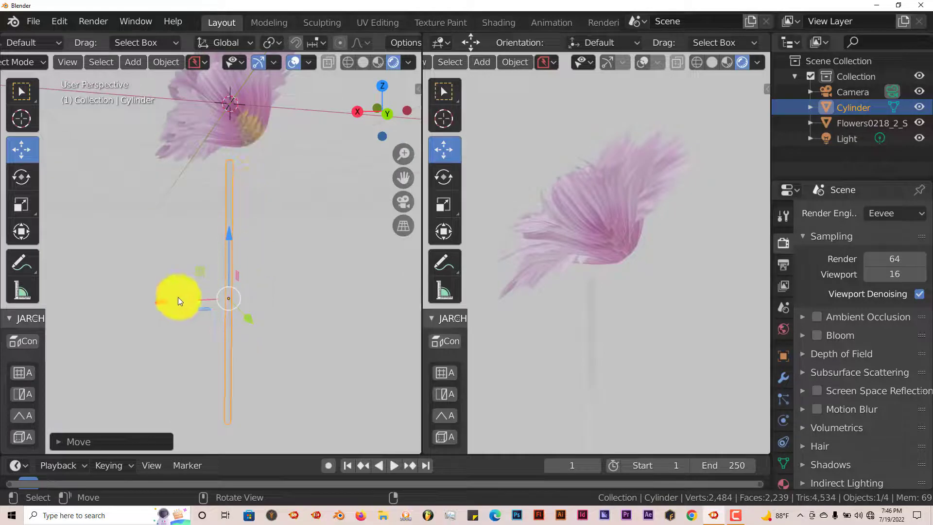
Inspect how the stem lines up with the flower's base from several angles, including top and right views.
left_click_drag(174, 299, 200, 303)
left_click_drag(253, 236, 249, 210)
middle_click_drag(279, 220, 179, 307)
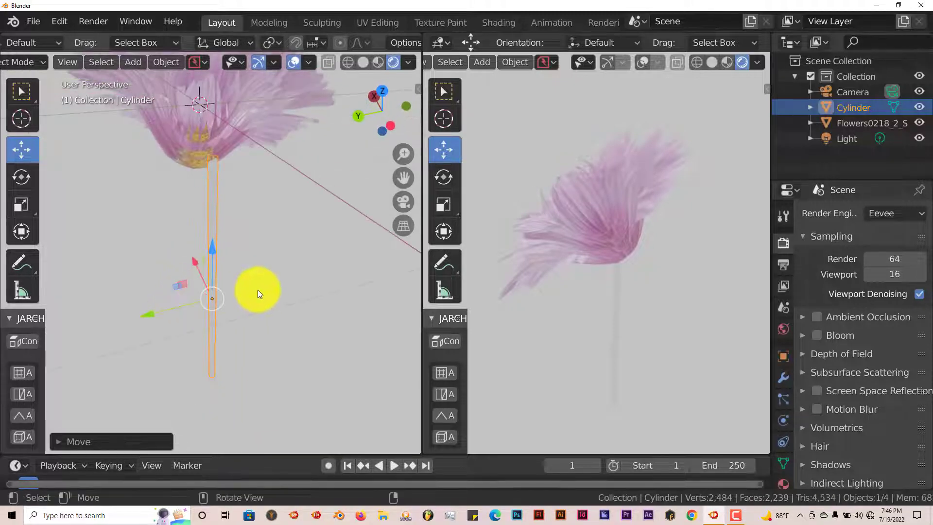
key("KP_7")
scroll(240, 279, "up", 5)
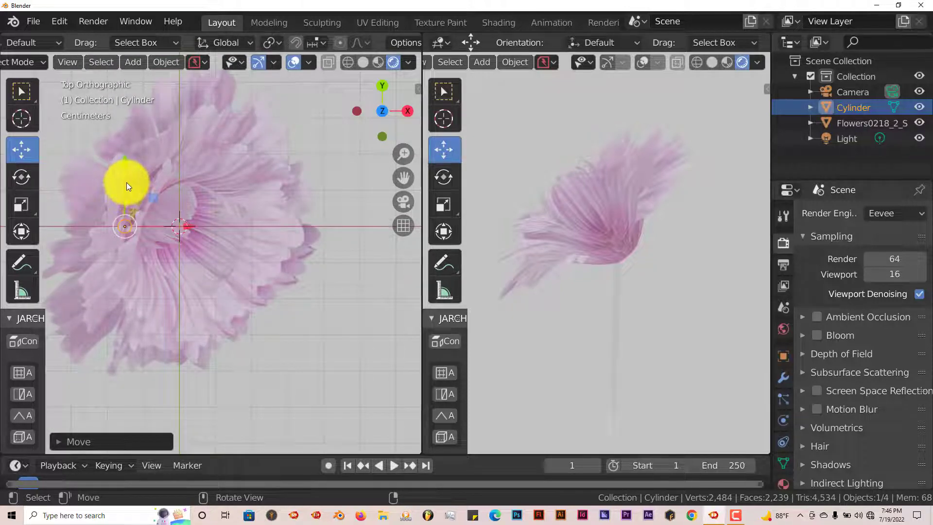
left_click_drag(127, 182, 125, 156)
middle_click_drag(125, 157, 291, 258)
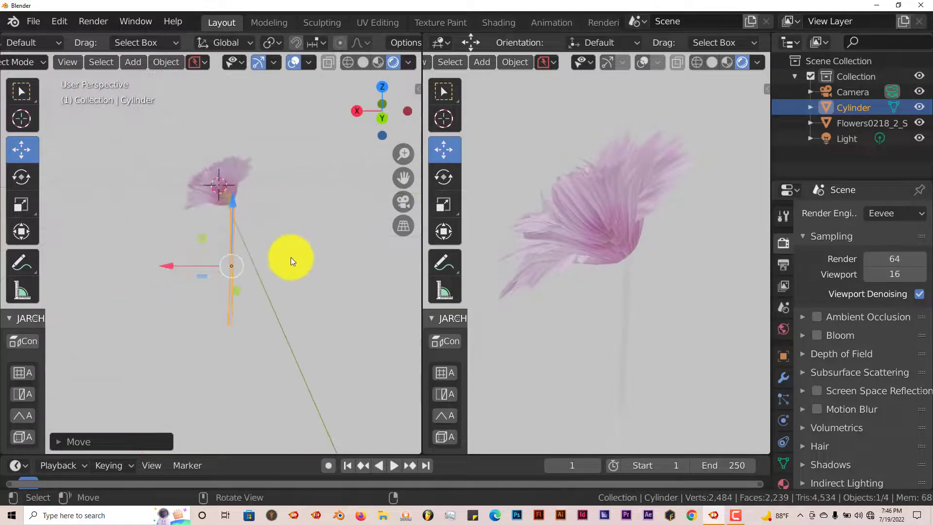
scroll(288, 255, "up", 3)
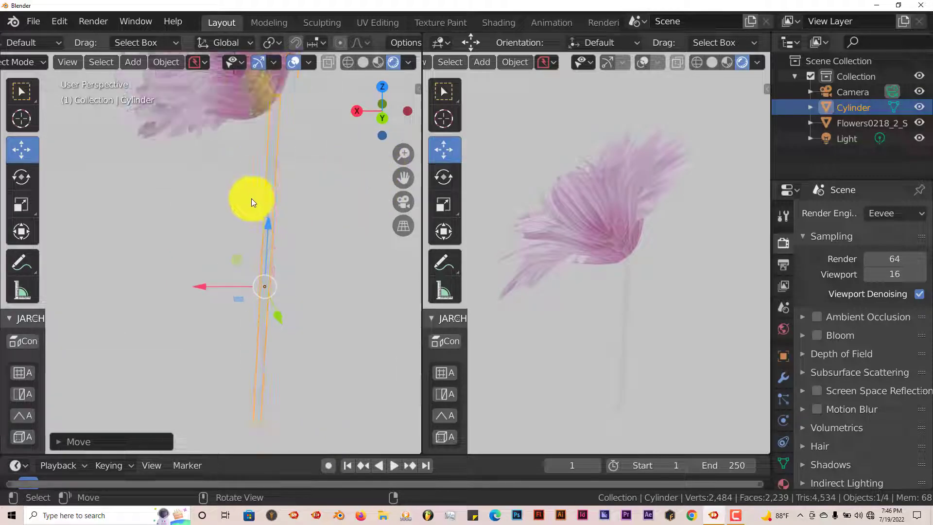
key("KP_3")
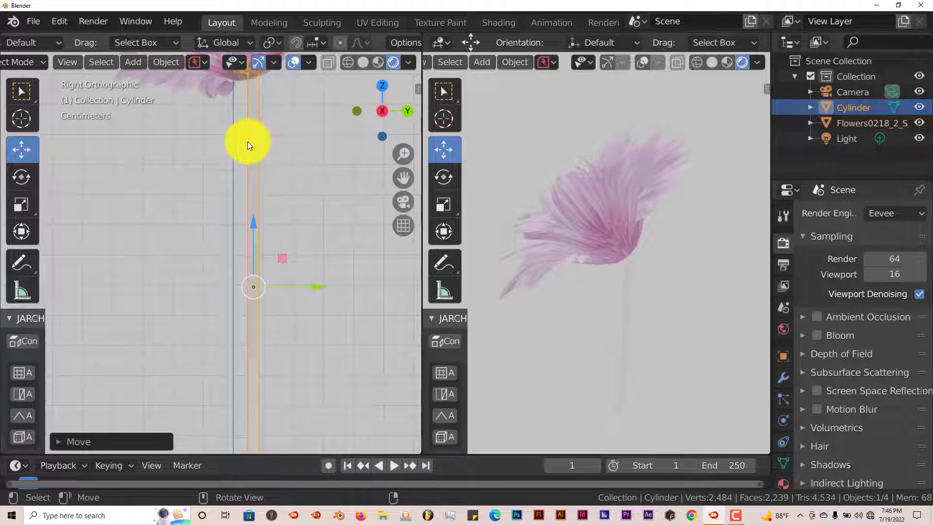
Switch the modelling viewport to material preview shading.
left_click(378, 63)
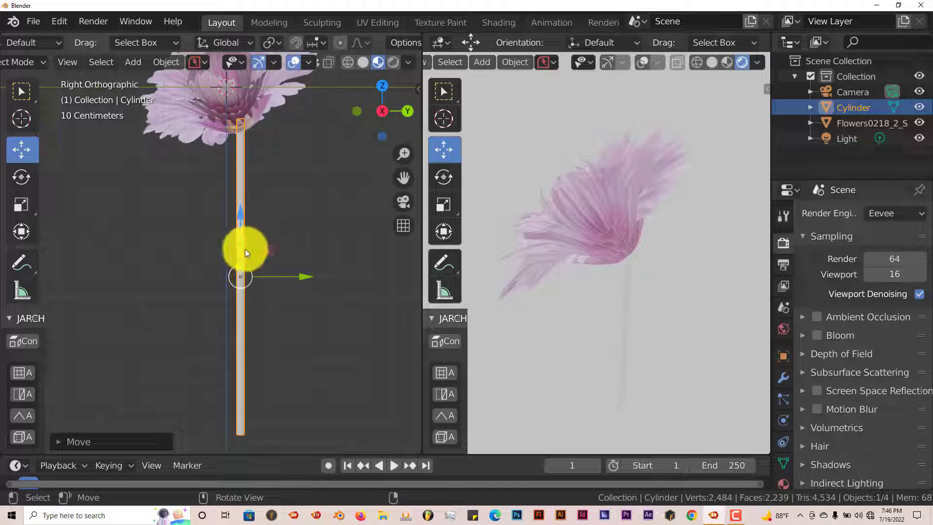
scroll(246, 252, "up", 1)
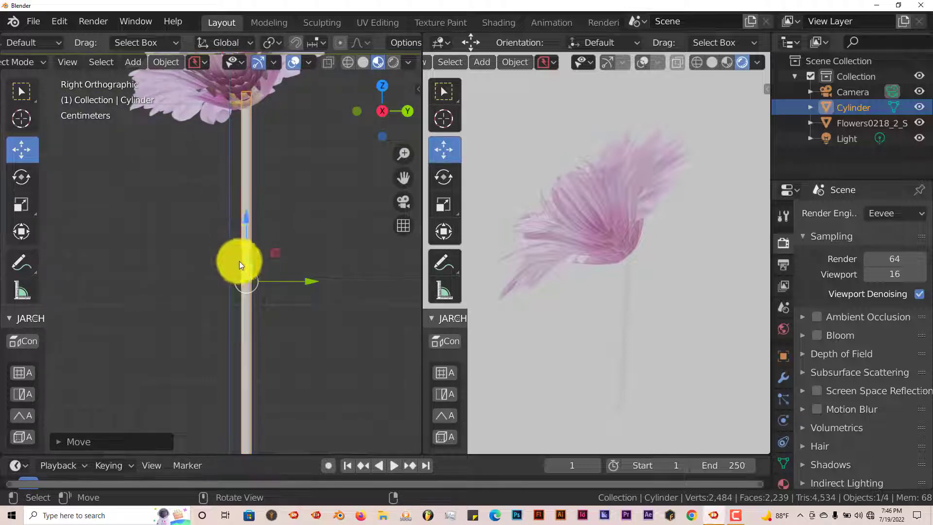
scroll(239, 261, "down", 1)
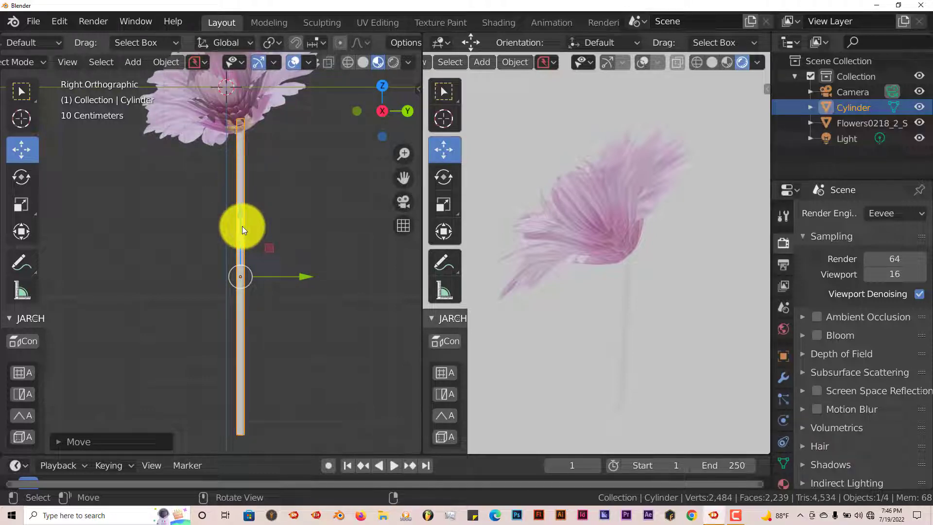
Enter Edit Mode on the stem and add many evenly spaced loop cuts along its length.
key("Tab")
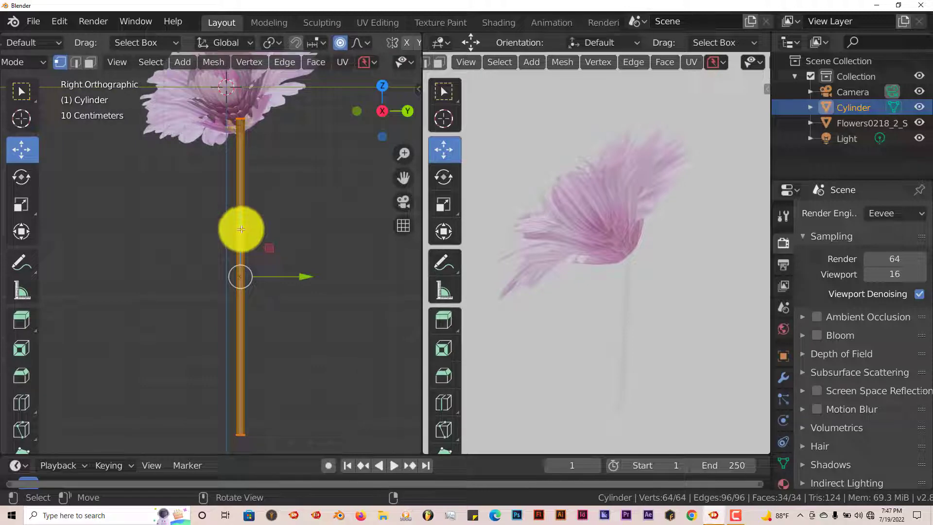
key("ctrl+r")
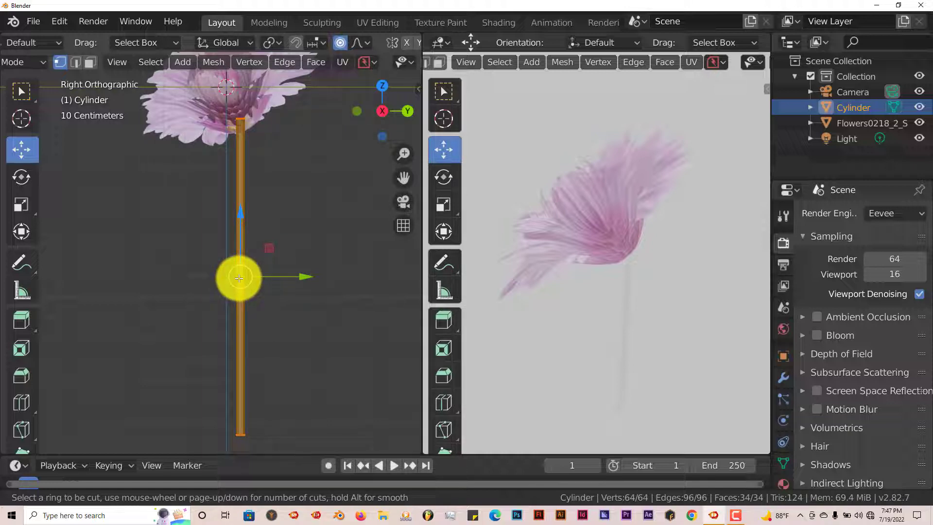
scroll(240, 278, "up", 3)
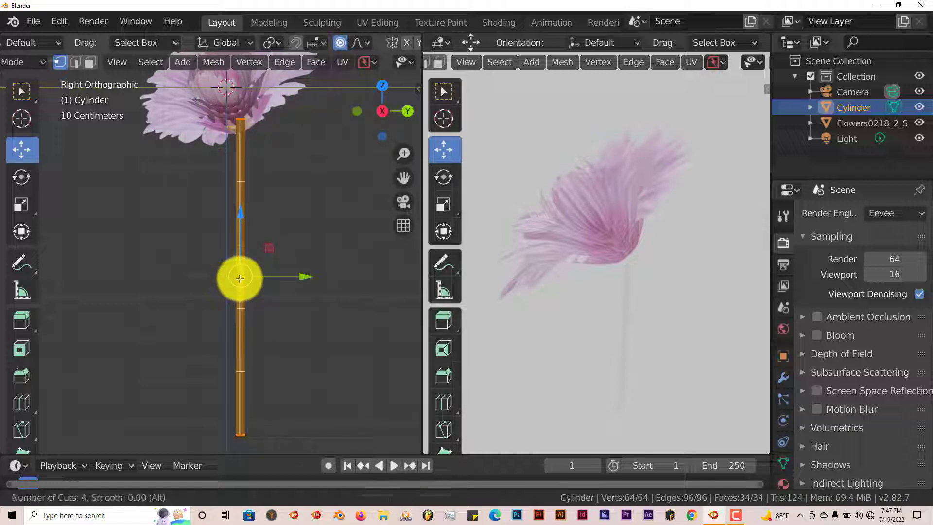
scroll(240, 279, "up", 5)
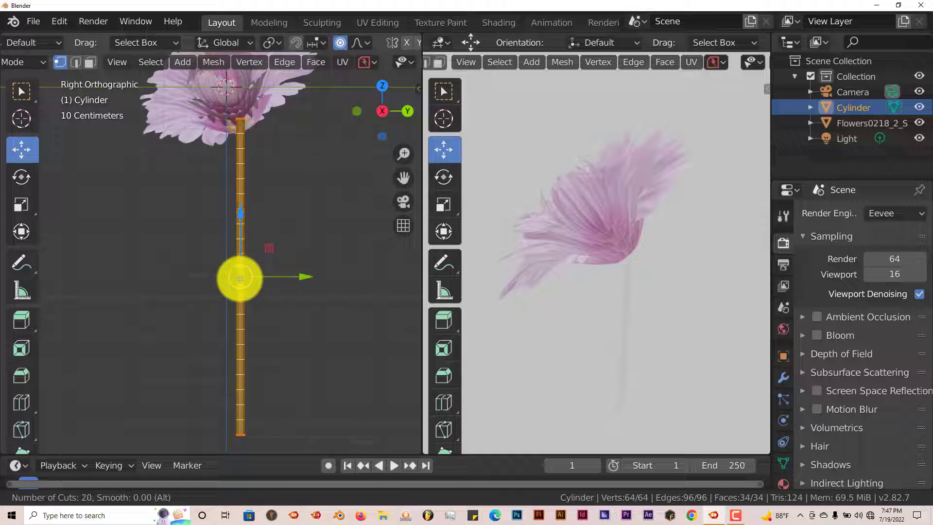
scroll(240, 278, "up", 7)
scroll(240, 278, "up", 1)
scroll(240, 278, "up", 1)
left_click(240, 279)
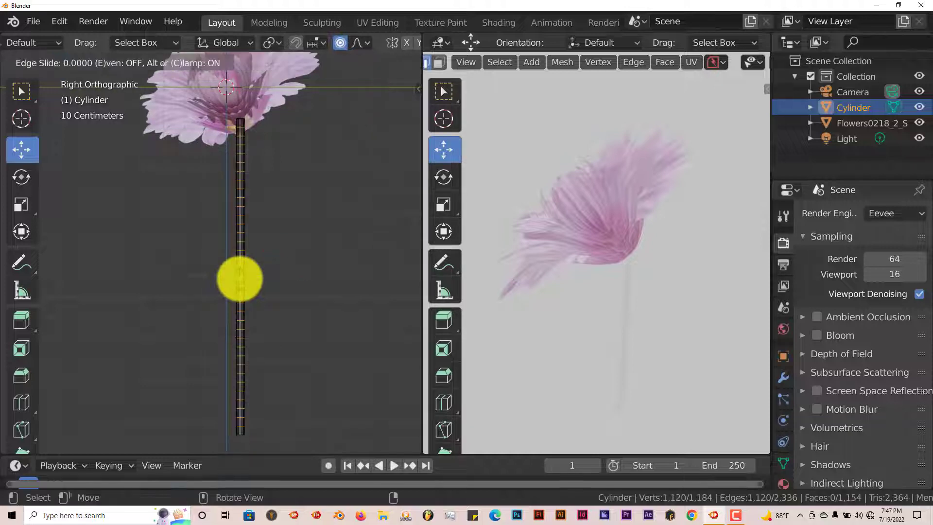
left_click(240, 278)
scroll(271, 270, "up", 2)
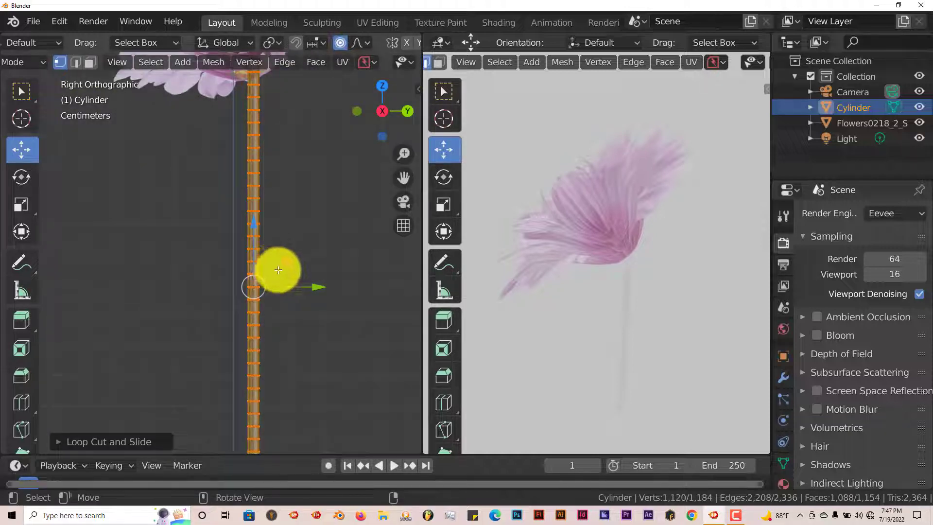
scroll(279, 270, "down", 2)
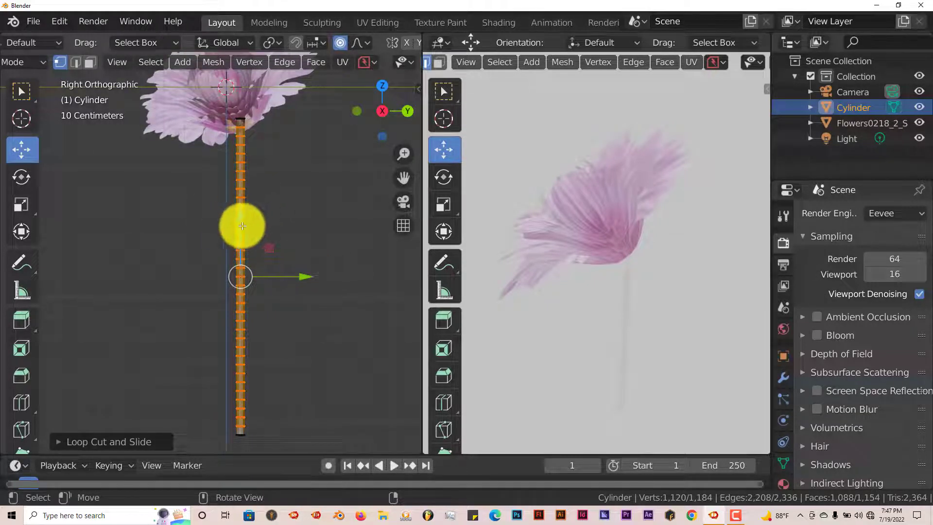
Deselect all of the stem's geometry in the right view.
middle_click_drag(271, 231, 241, 250)
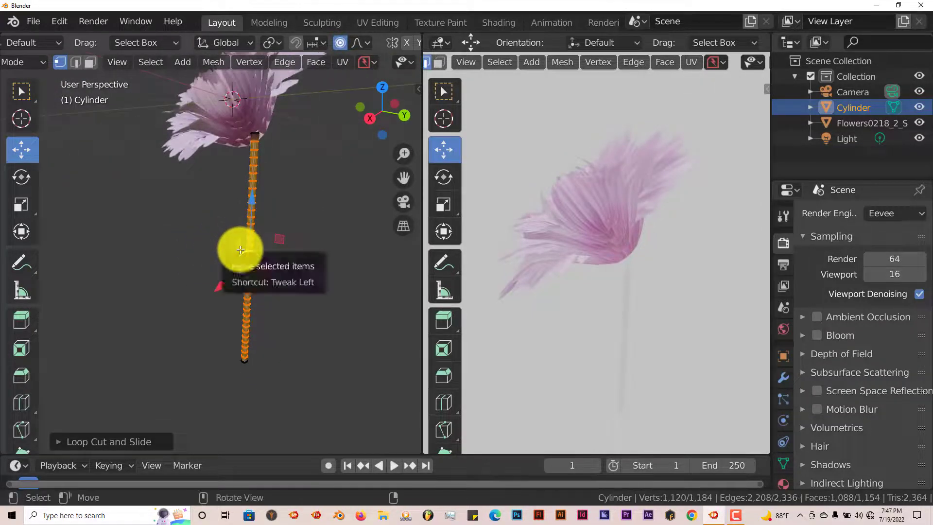
key("KP_3")
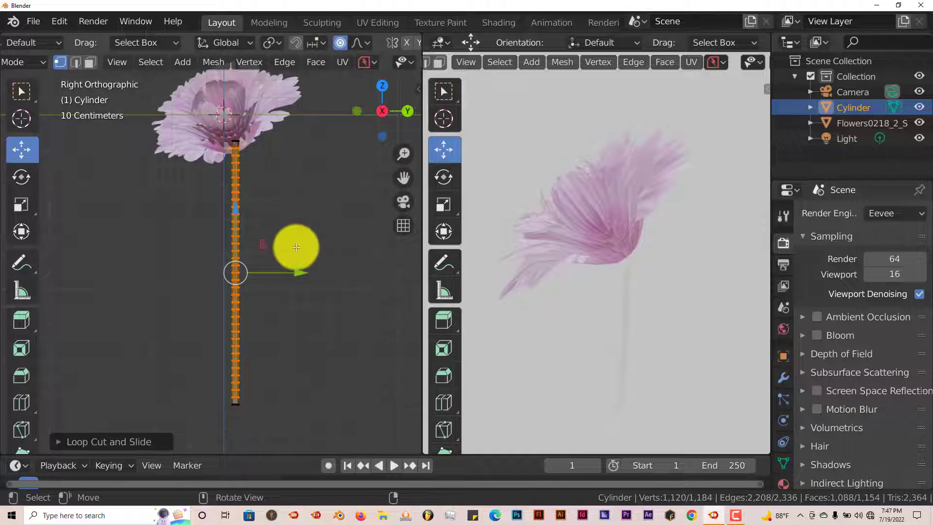
left_click(340, 43)
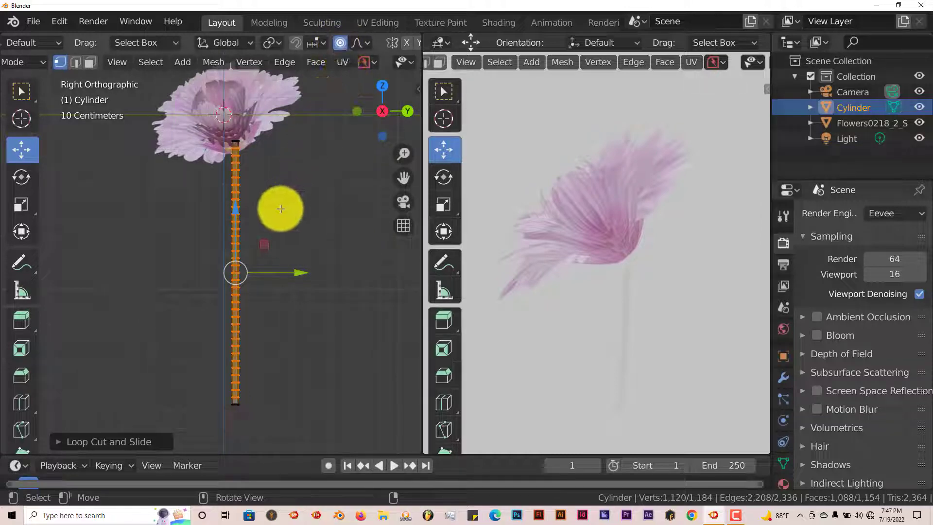
scroll(279, 213, "up", 6)
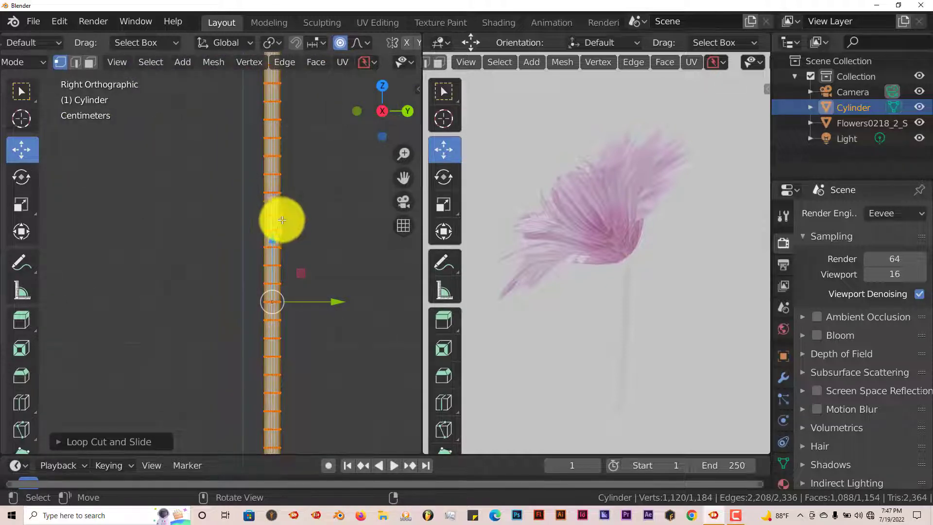
scroll(280, 218, "down", 1)
scroll(238, 188, "down", 2)
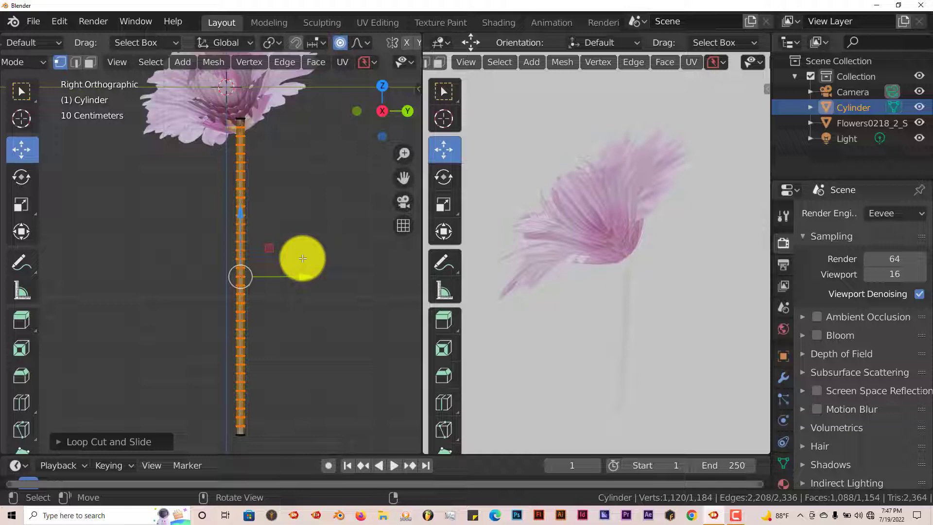
scroll(301, 260, "up", 3)
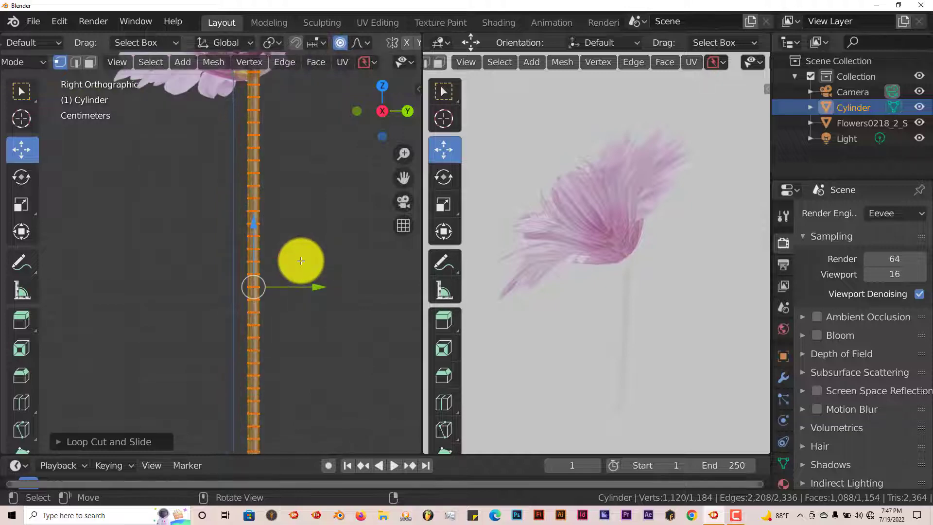
left_click(301, 261)
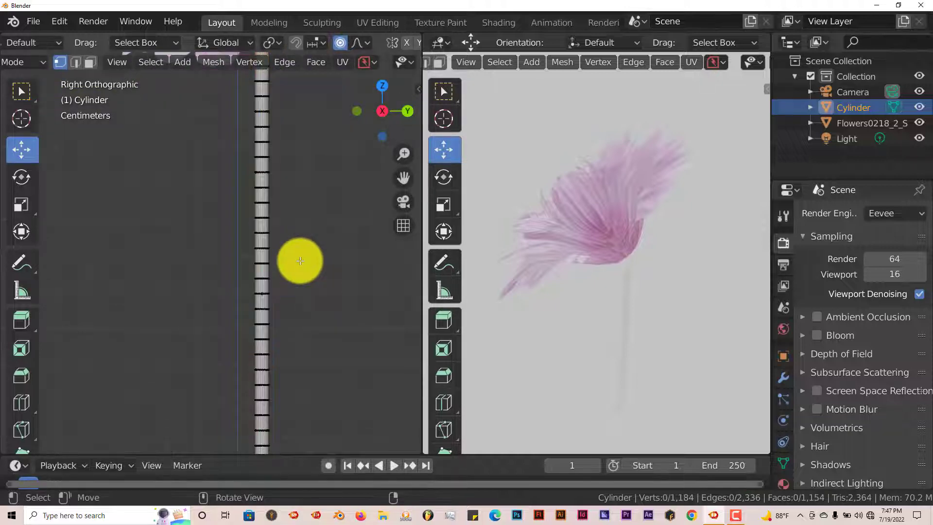
Examine the stem's loop cuts closely along its length.
scroll(300, 261, "down", 5)
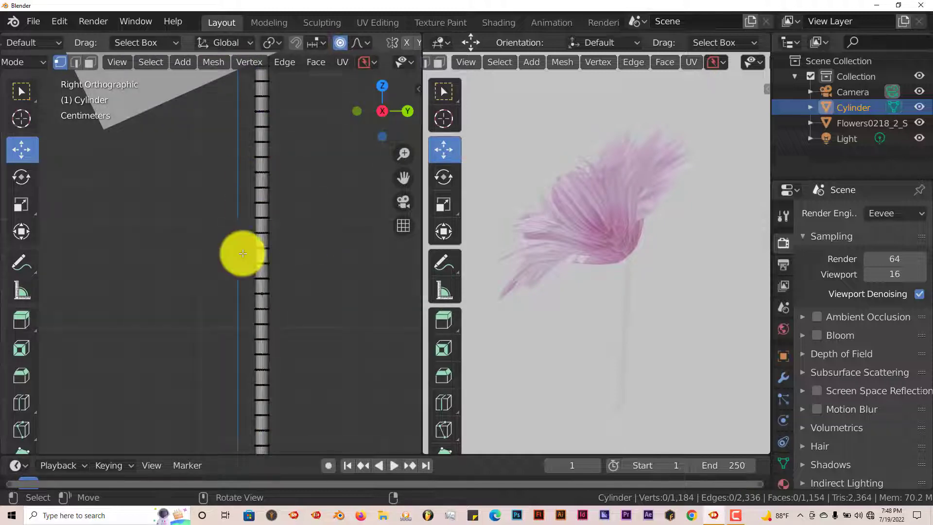
scroll(245, 245, "up", 3)
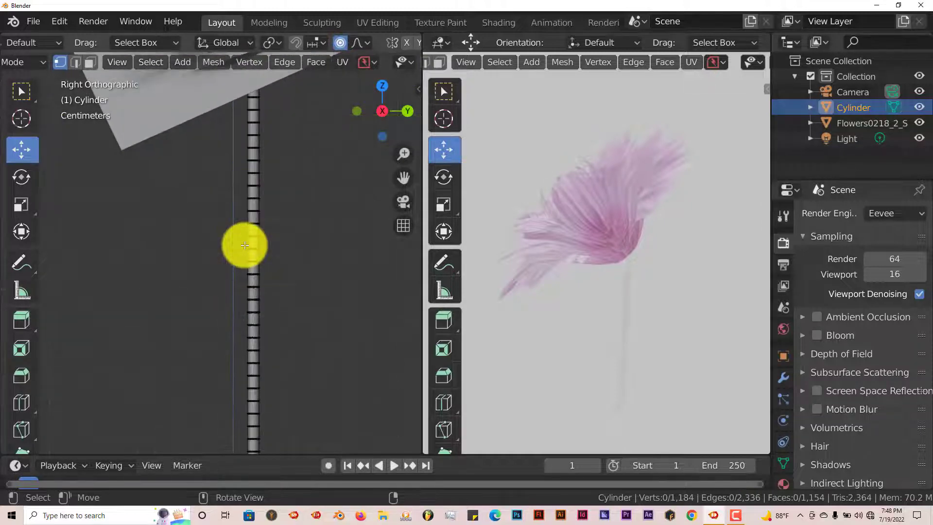
scroll(245, 244, "down", 2)
scroll(263, 243, "down", 3)
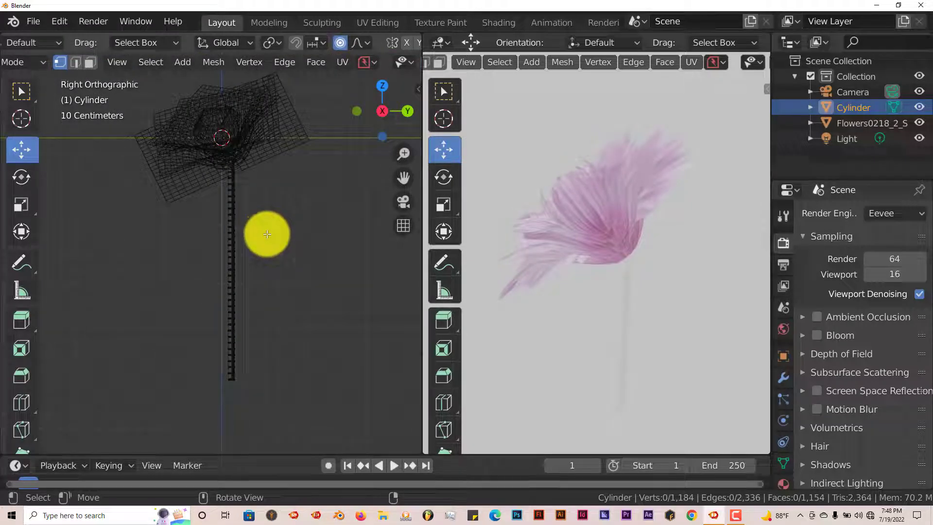
scroll(264, 241, "up", 3)
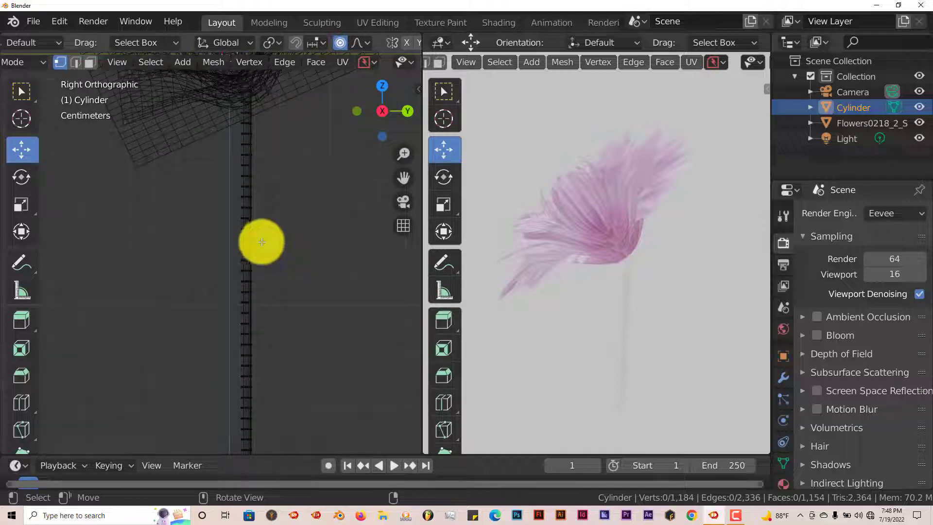
scroll(261, 243, "down", 3)
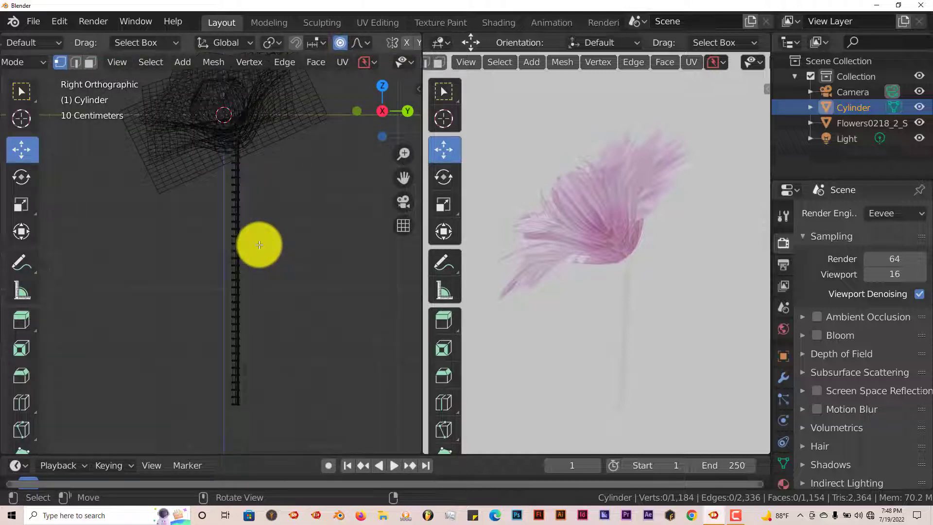
scroll(259, 245, "up", 3)
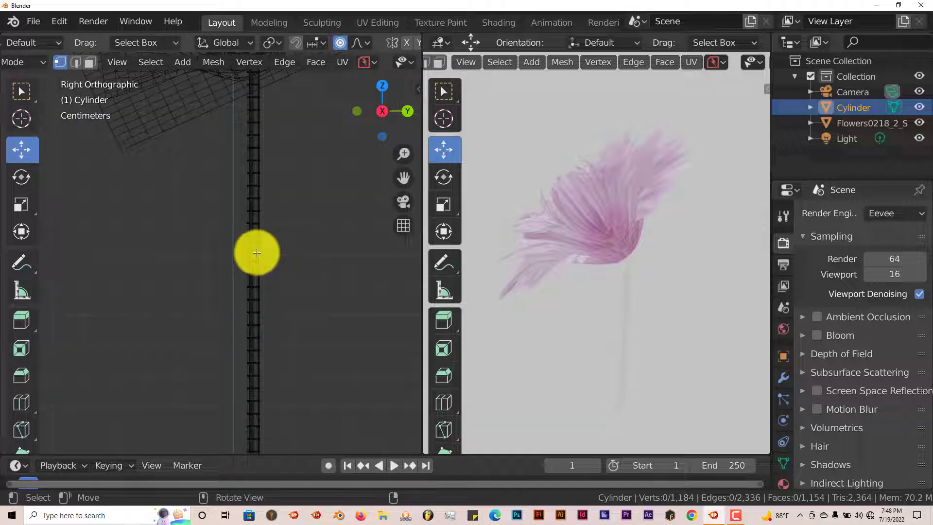
scroll(257, 253, "down", 3)
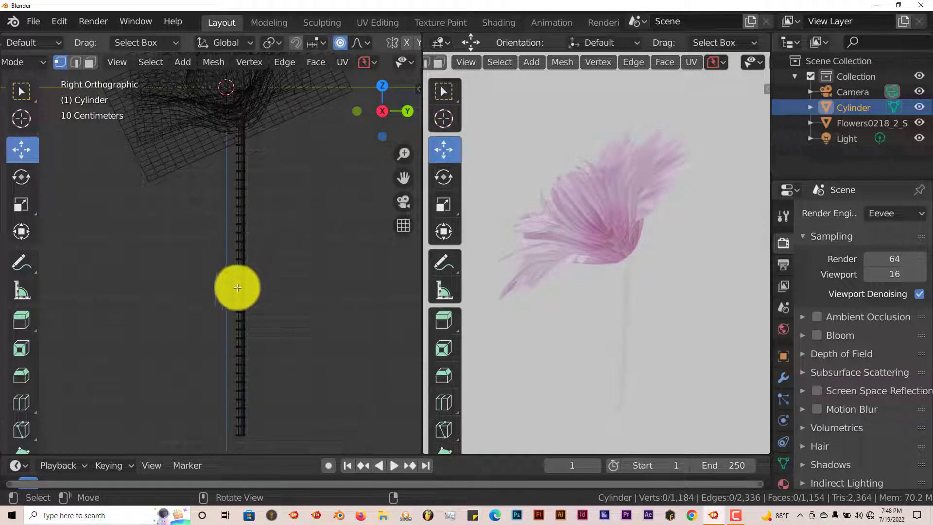
scroll(233, 190, "down", 1)
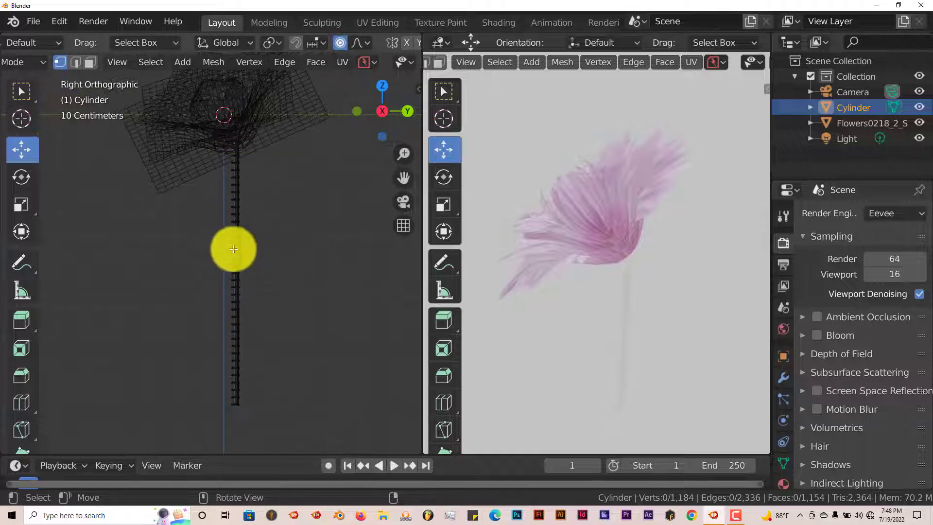
scroll(244, 263, "up", 1)
Circle-select a few edge loops in the stem's middle and turn on X-ray view.
key("c")
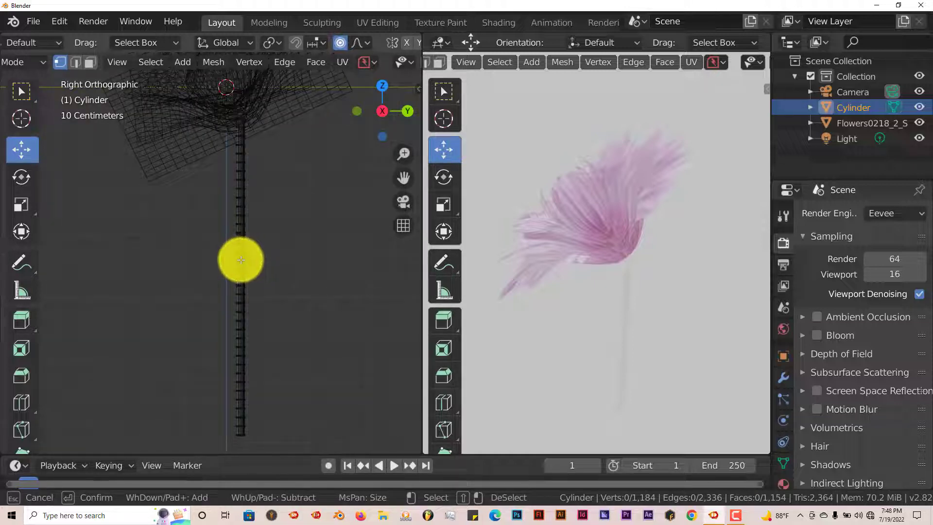
left_click(240, 234)
right_click(241, 233)
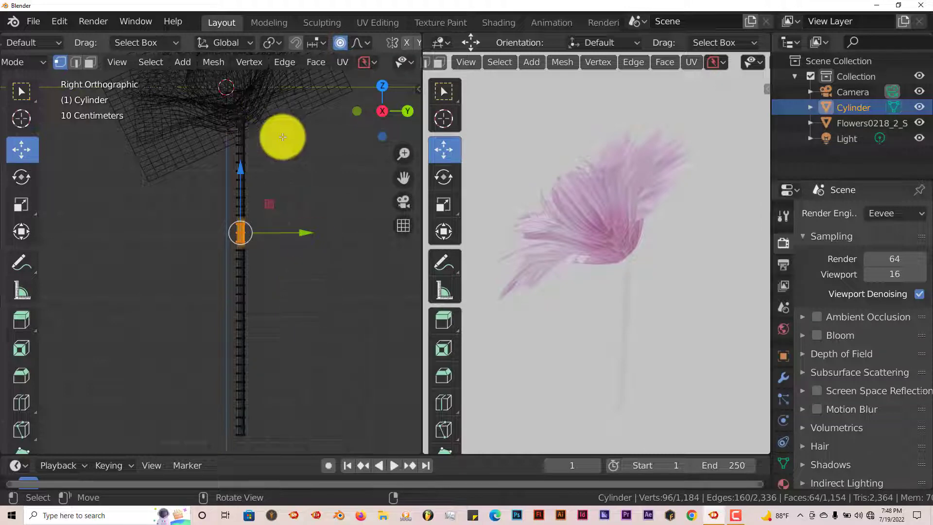
key("alt+z")
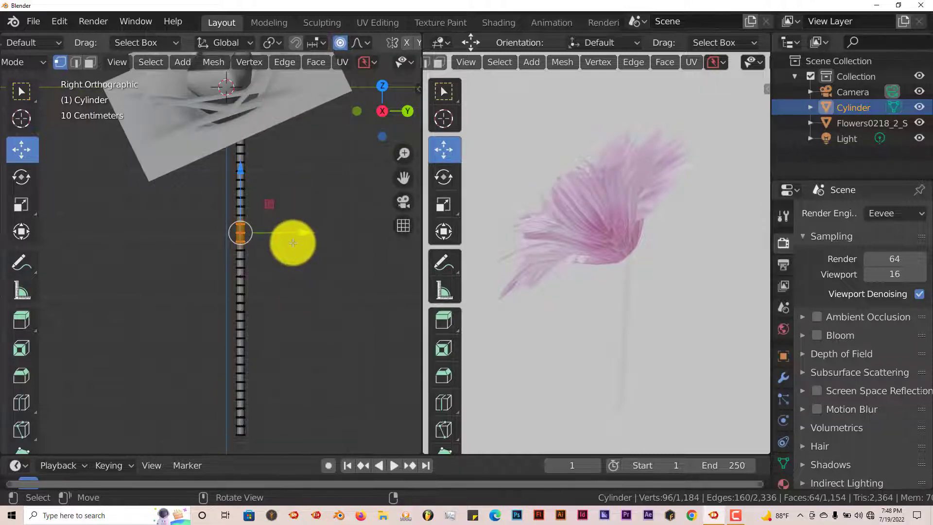
middle_click_drag(292, 244, 272, 273)
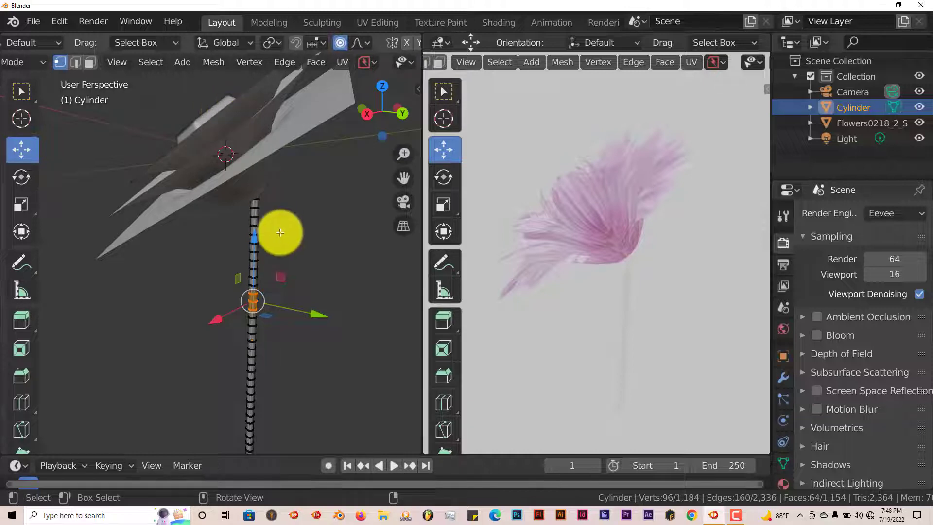
middle_click_drag(263, 207, 276, 241)
key("KP_3")
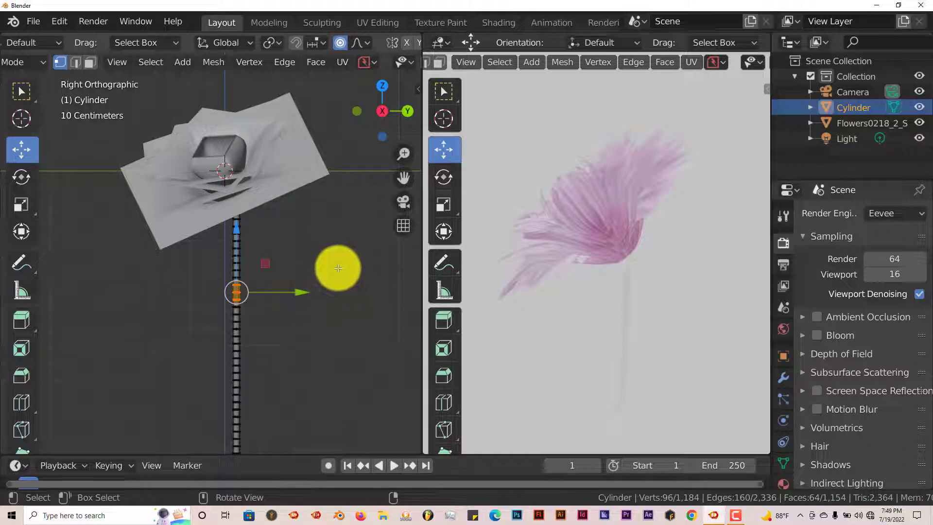
Bend the stem into a gentle S-curve by moving the selected middle loops with proportional editing, then leave Edit Mode.
middle_click_drag(337, 267, 289, 270)
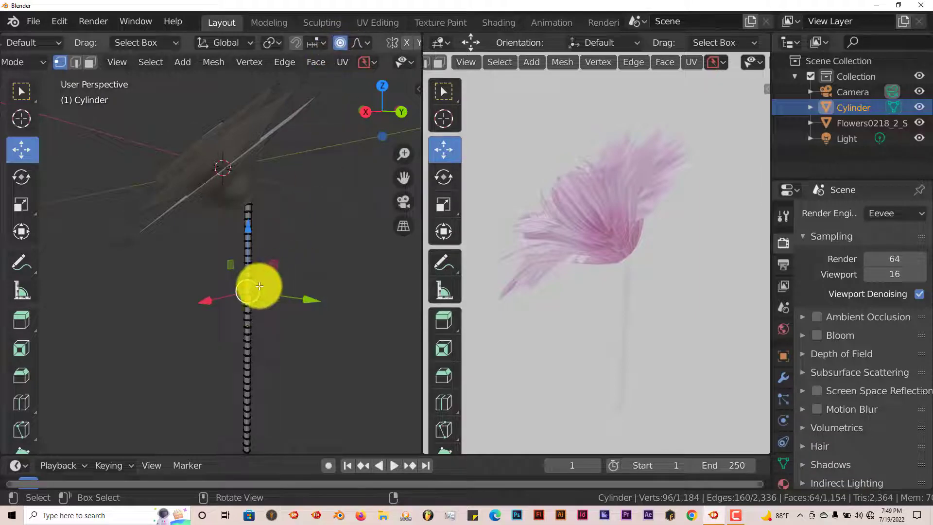
left_click_drag(258, 286, 289, 290)
scroll(271, 290, "down", 4)
scroll(273, 290, "down", 2)
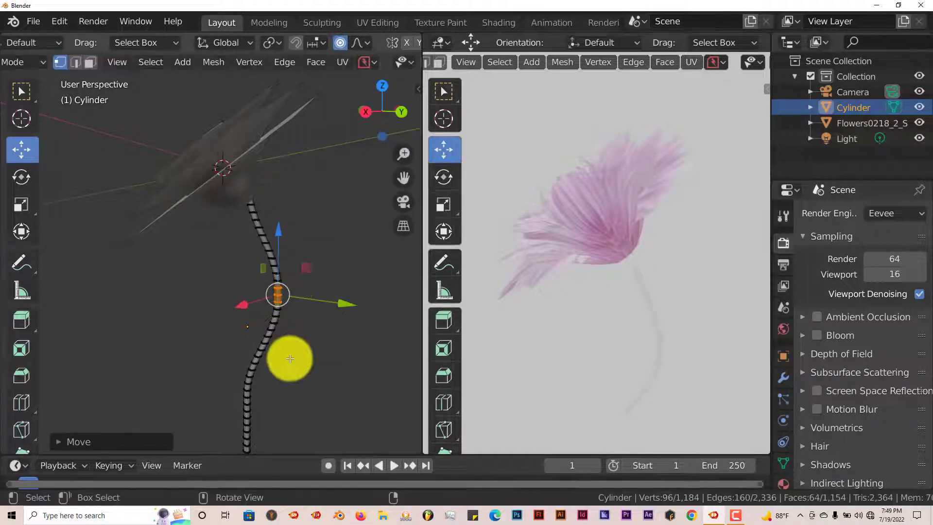
key("Tab")
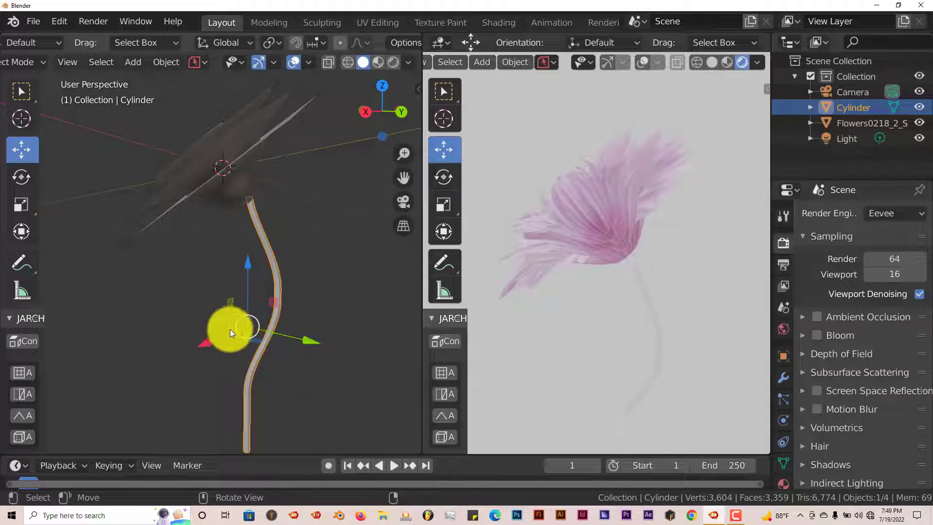
Inspect the join between the stem's top and the flower head from close up.
scroll(228, 328, "down", 1)
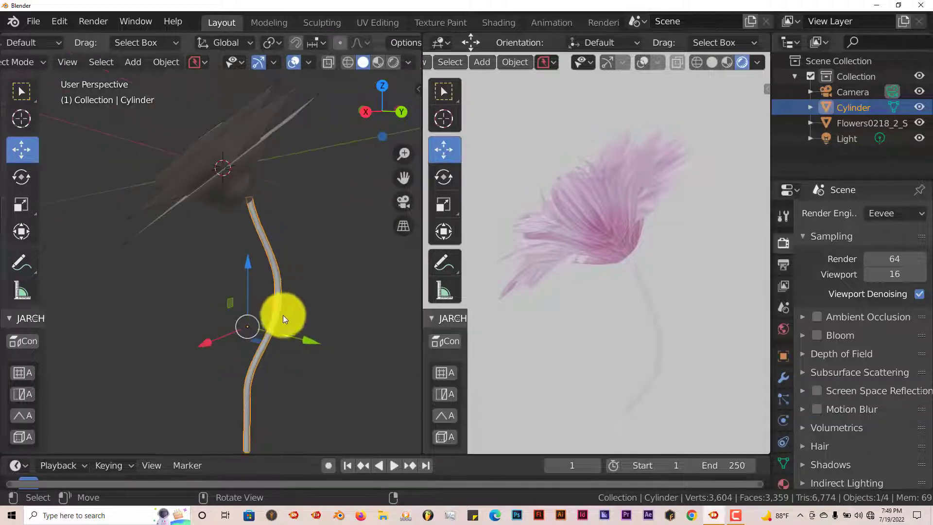
scroll(283, 315, "up", 2)
middle_click_drag(290, 329, 235, 269, "shift")
left_click(212, 161)
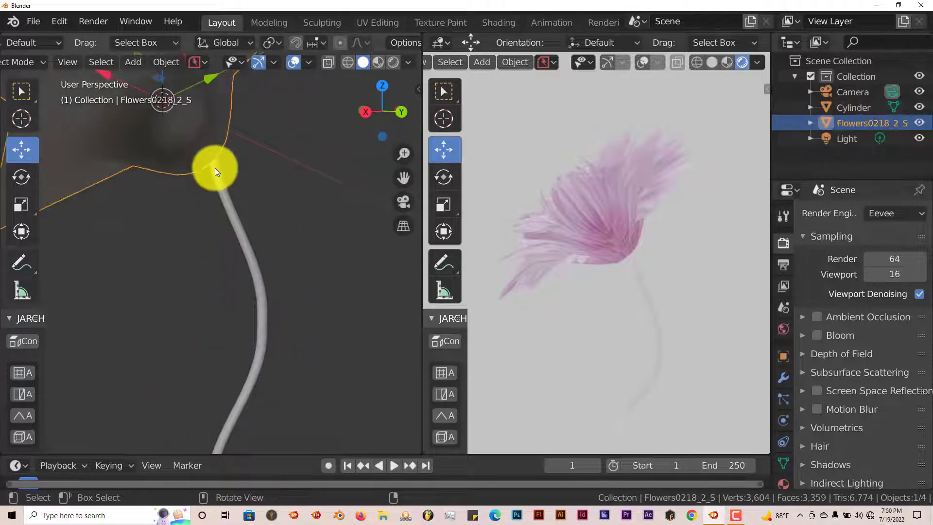
left_click_drag(179, 133, 184, 142)
scroll(255, 263, "down", 2)
middle_click_drag(256, 260, 247, 328, "shift")
Select the stem and apply Shade Smooth to it.
left_click(257, 264)
scroll(276, 313, "up", 3)
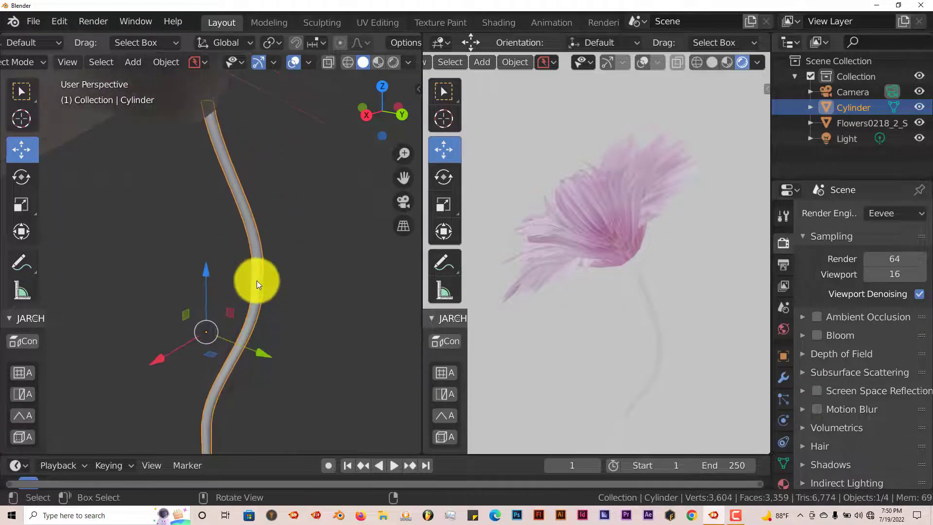
scroll(256, 281, "up", 2)
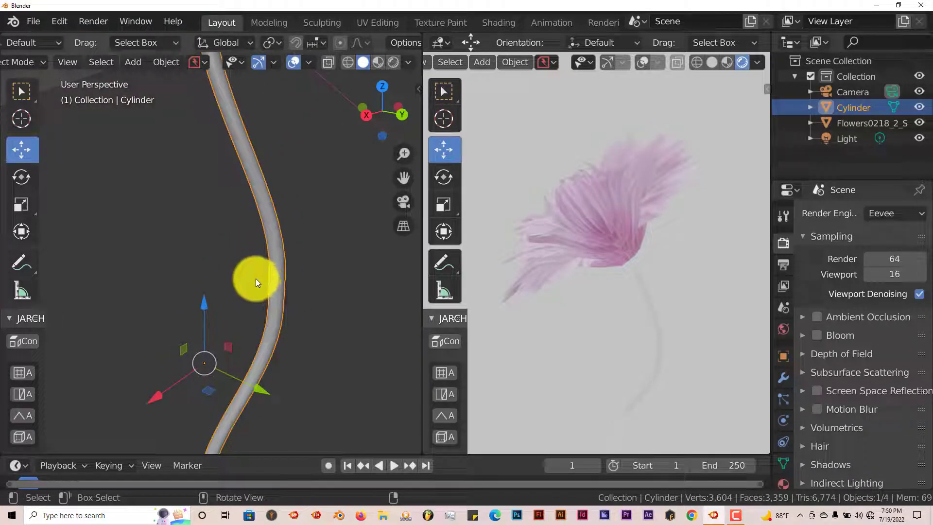
right_click(256, 278)
left_click(256, 240)
Open the stem's material properties and create a new material for it.
scroll(256, 243, "down", 3)
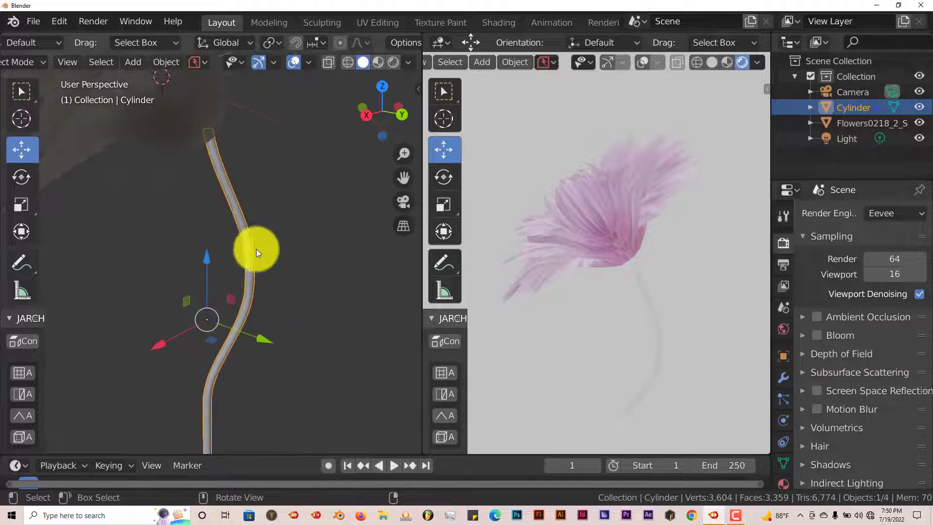
middle_click_drag(258, 274, 276, 292)
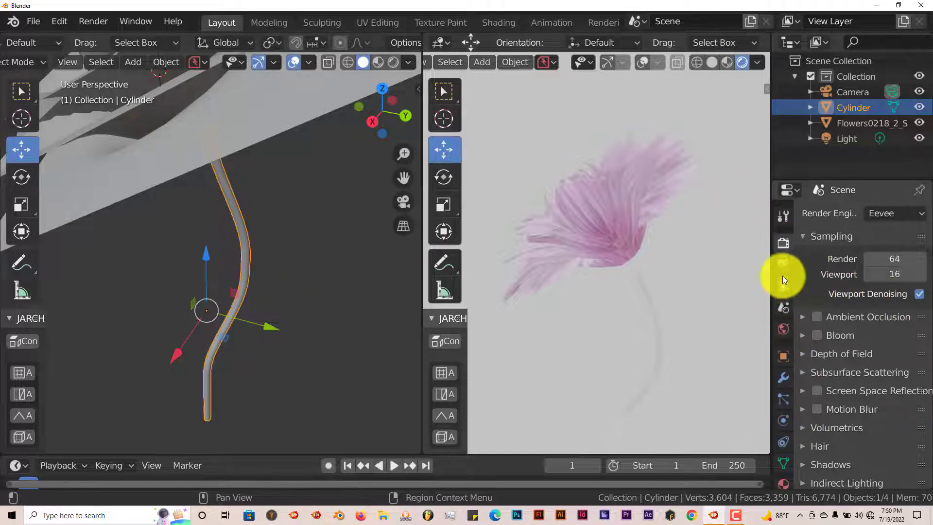
scroll(783, 296, "down", 2)
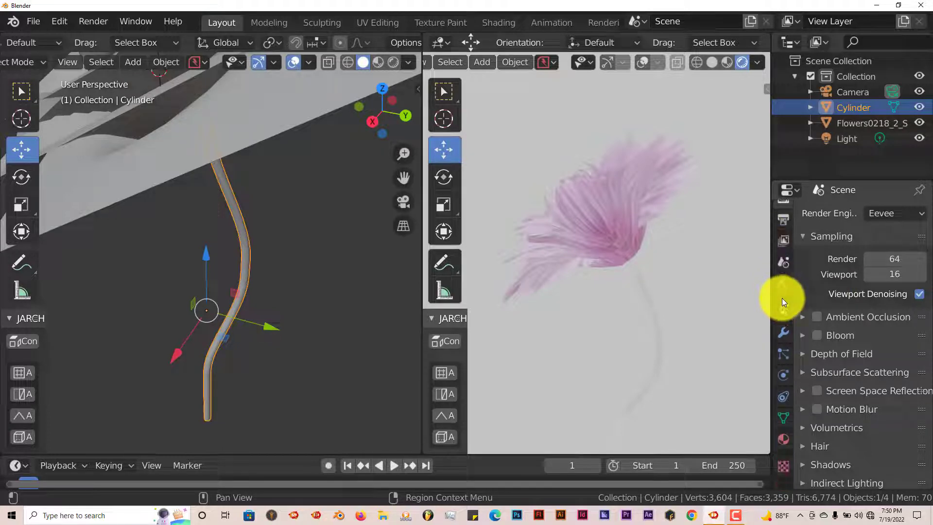
left_click(783, 440)
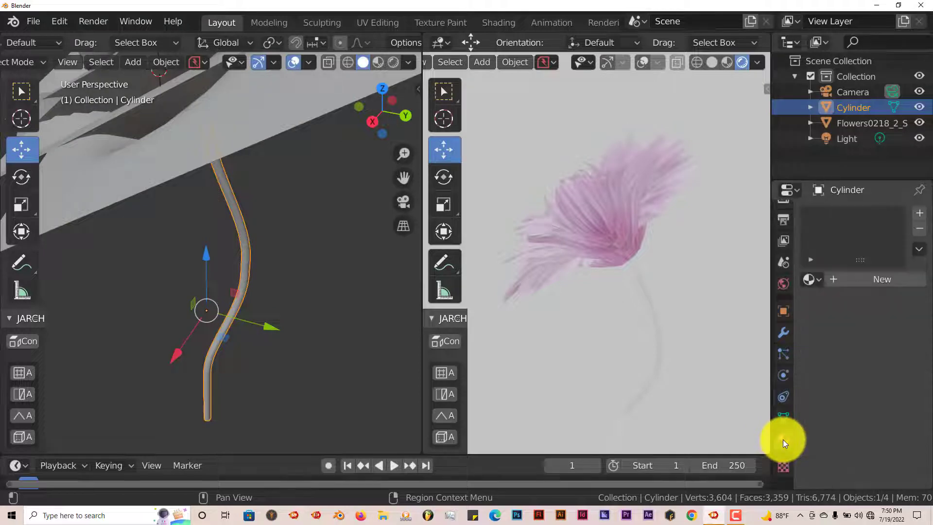
left_click(868, 282)
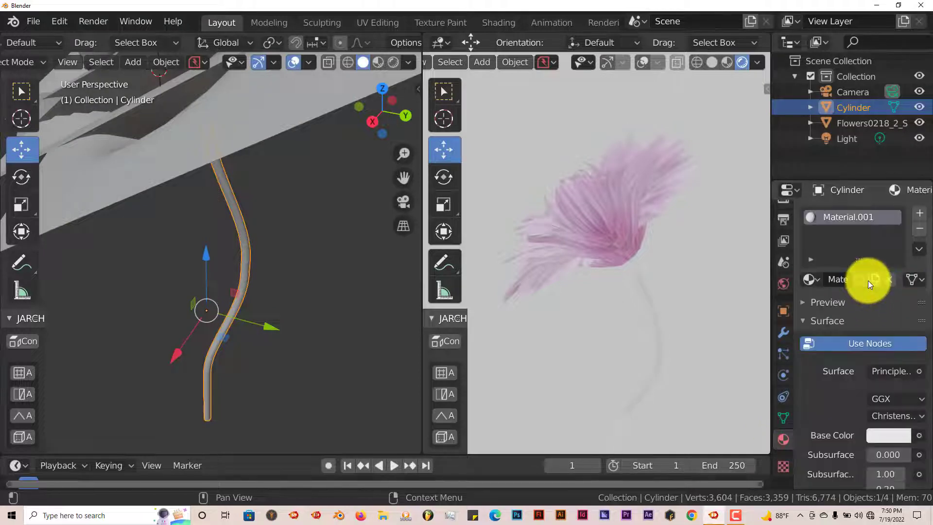
scroll(846, 422, "down", 1)
scroll(856, 421, "down", 1)
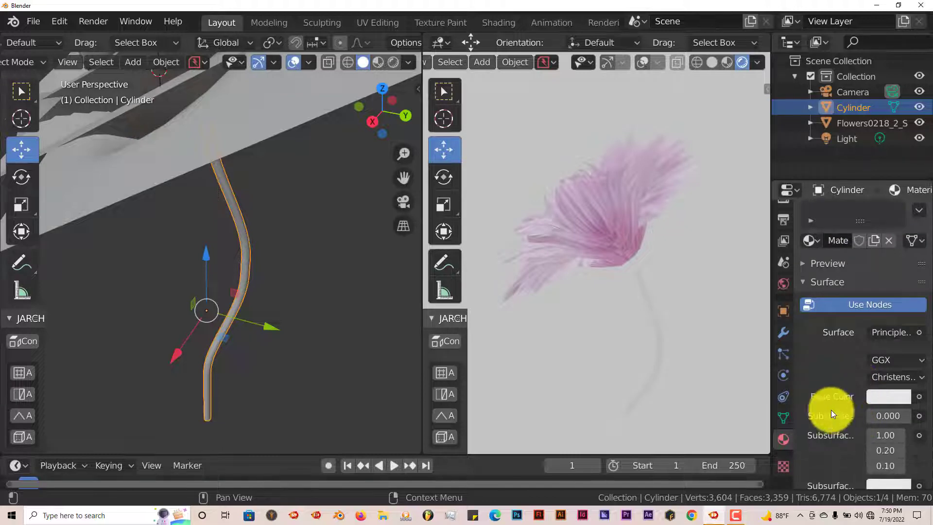
Set the stem material's base color to a dark green using the color wheel.
left_click(893, 394)
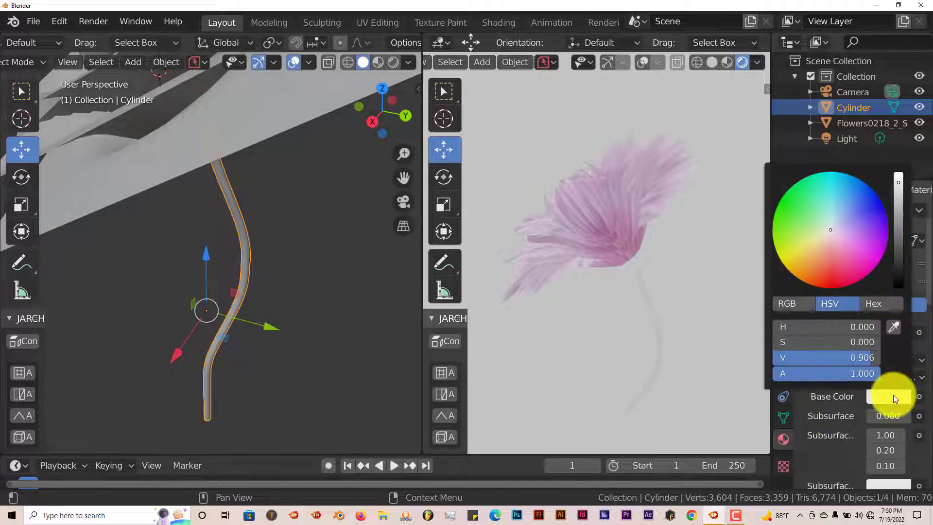
left_click(793, 213)
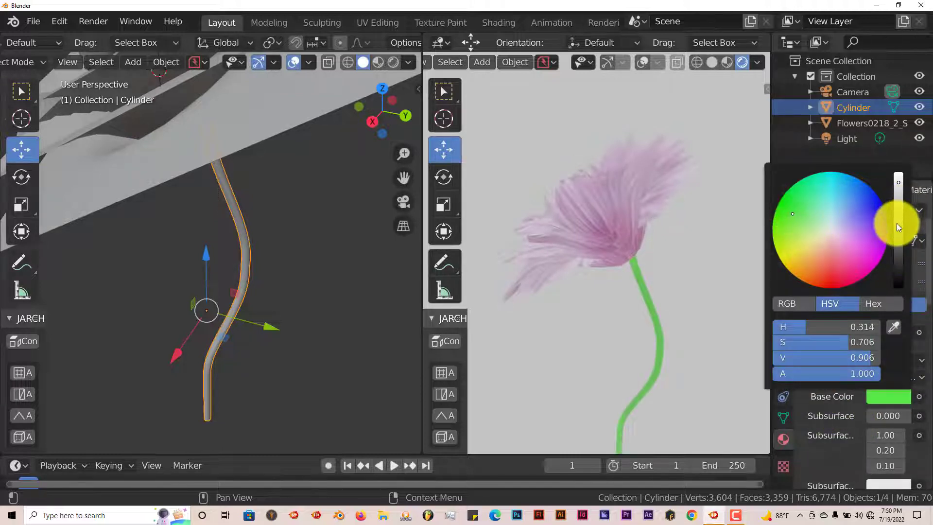
left_click_drag(897, 223, 900, 244)
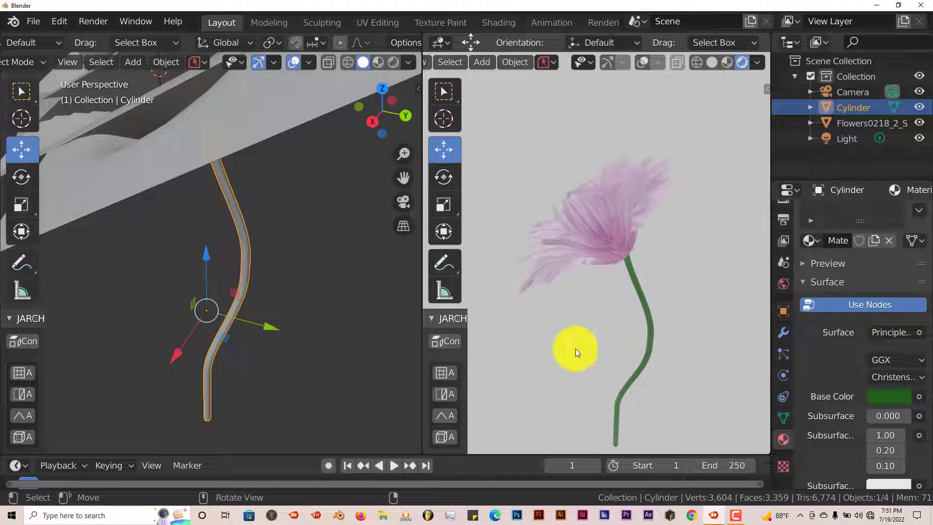
middle_click_drag(210, 319, 246, 292)
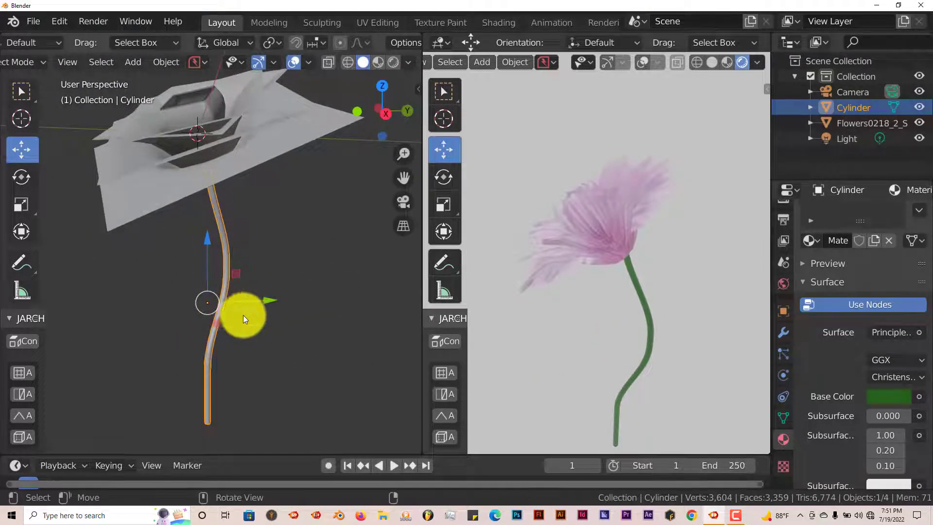
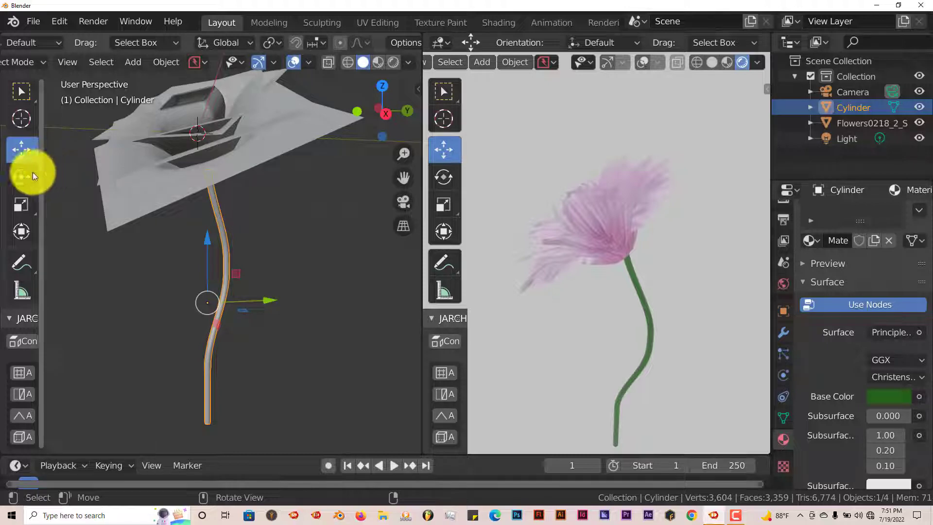
Start importing an image as a plane.
left_click(31, 23)
mouse_move(49, 229)
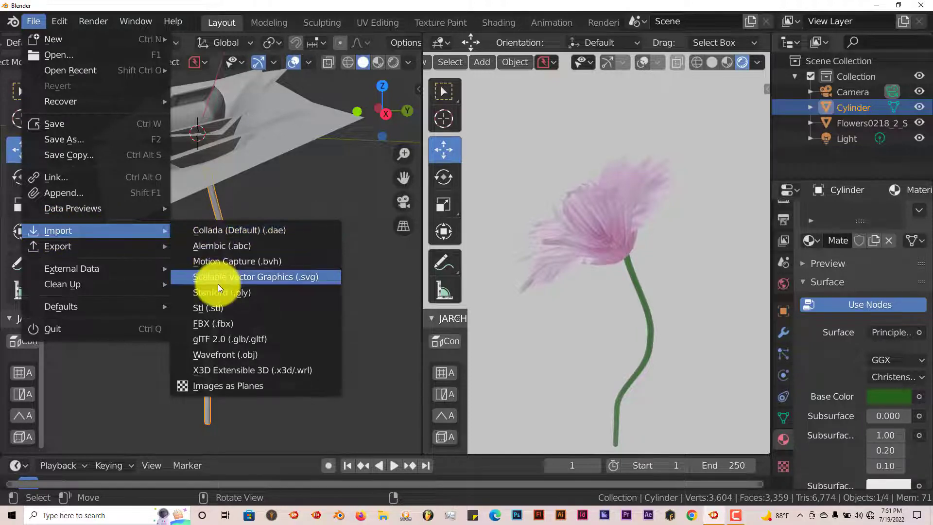
left_click(217, 384)
left_click(189, 270)
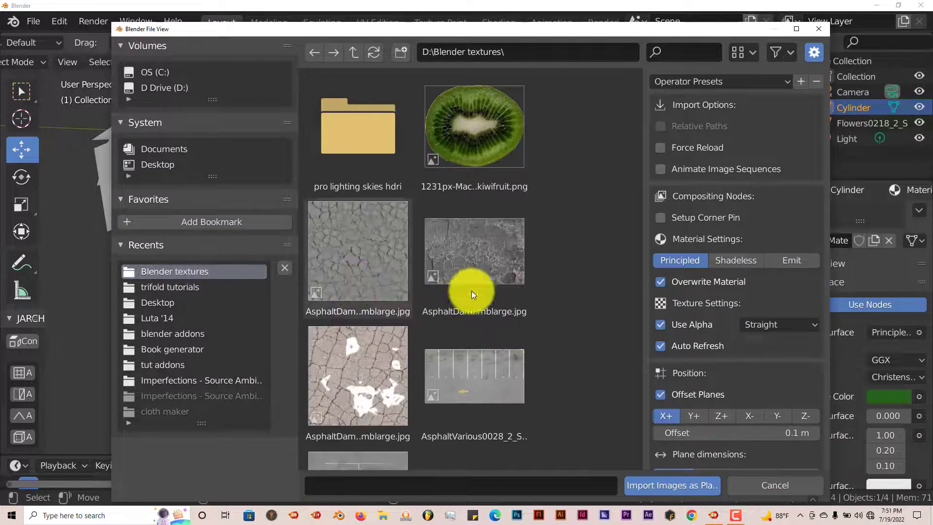
Import Leaves0089_2_S.png from the Blender textures folder as an image plane.
scroll(466, 292, "down", 10)
scroll(462, 292, "down", 15)
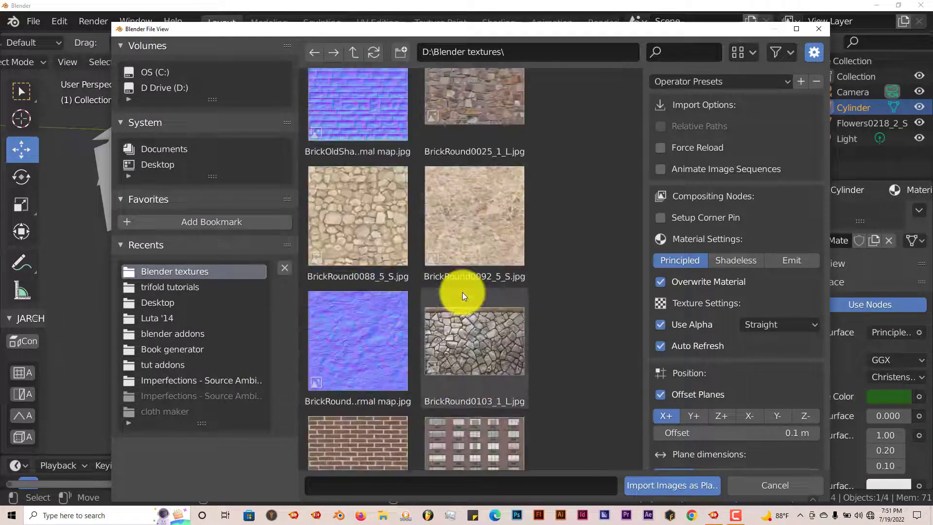
scroll(463, 292, "down", 15)
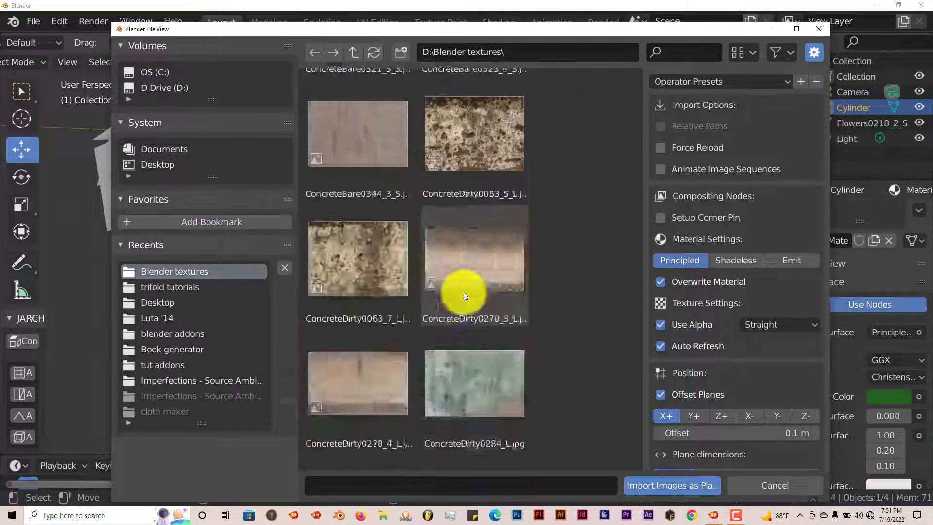
scroll(465, 295, "down", 20)
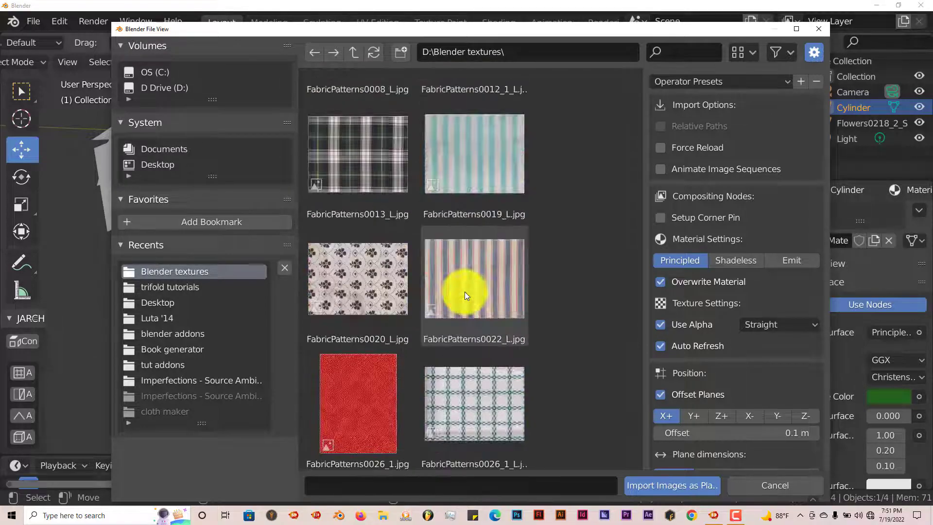
scroll(465, 292, "down", 15)
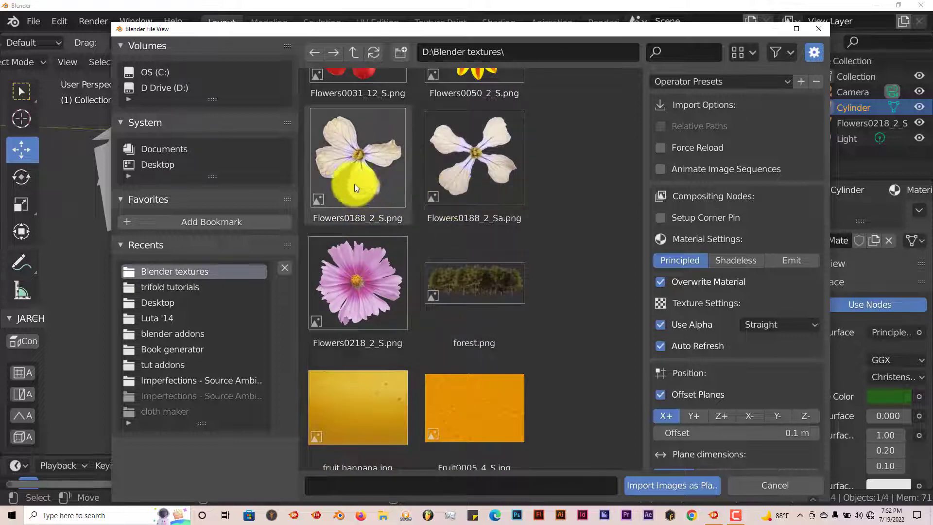
scroll(463, 183, "up", 5)
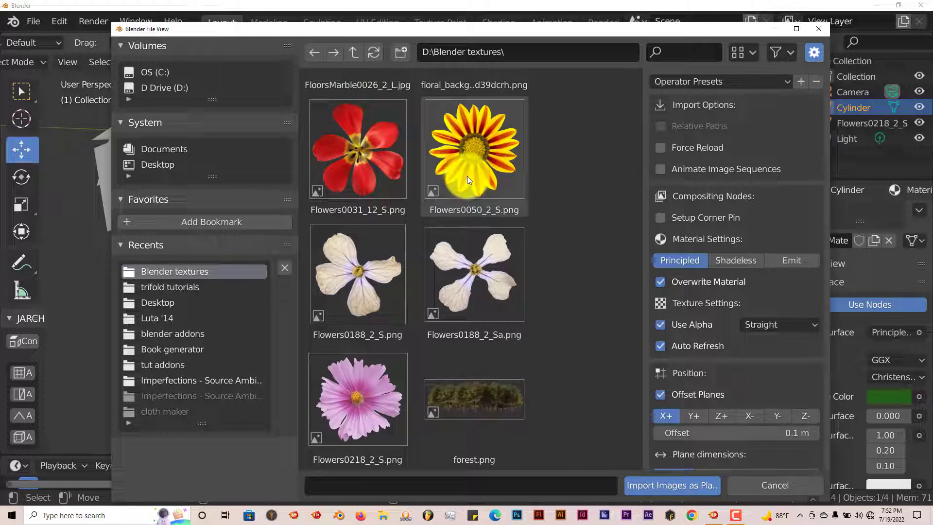
scroll(468, 194, "down", 3)
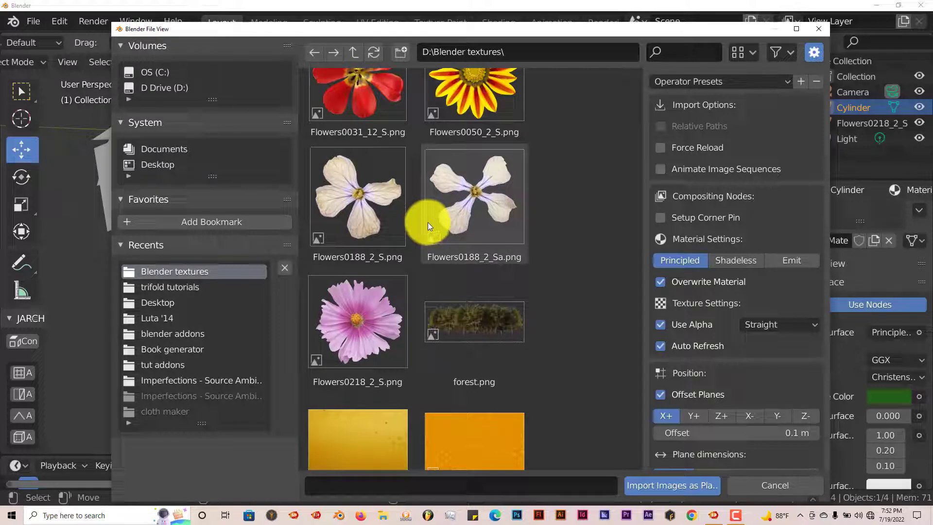
scroll(428, 223, "down", 5)
scroll(429, 224, "down", 15)
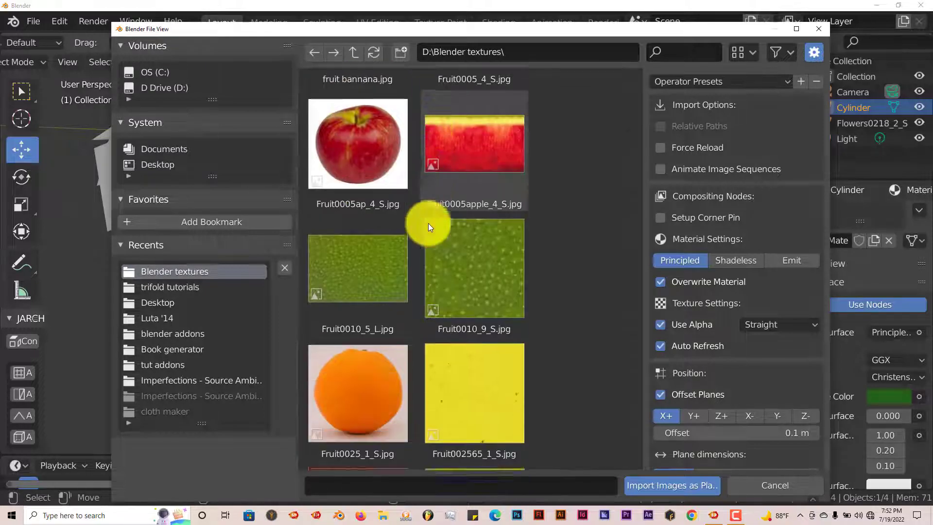
scroll(427, 223, "down", 20)
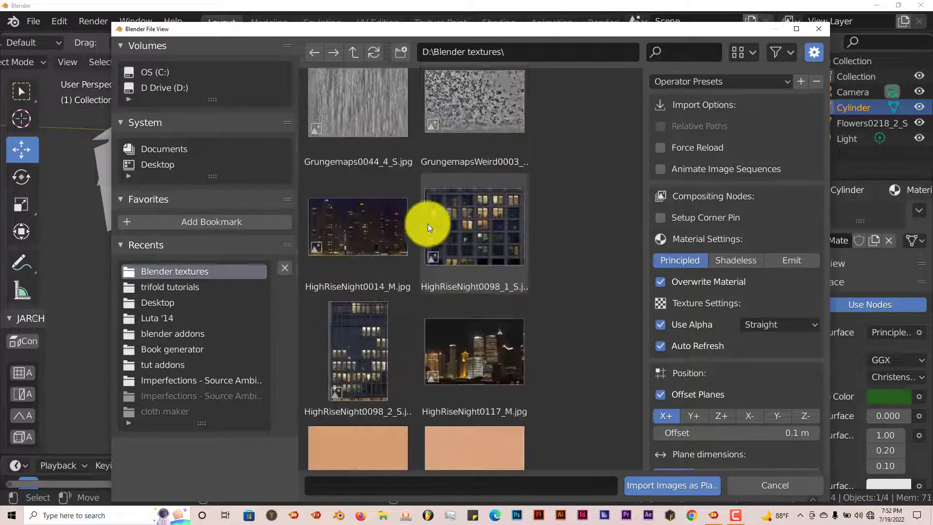
scroll(428, 224, "down", 15)
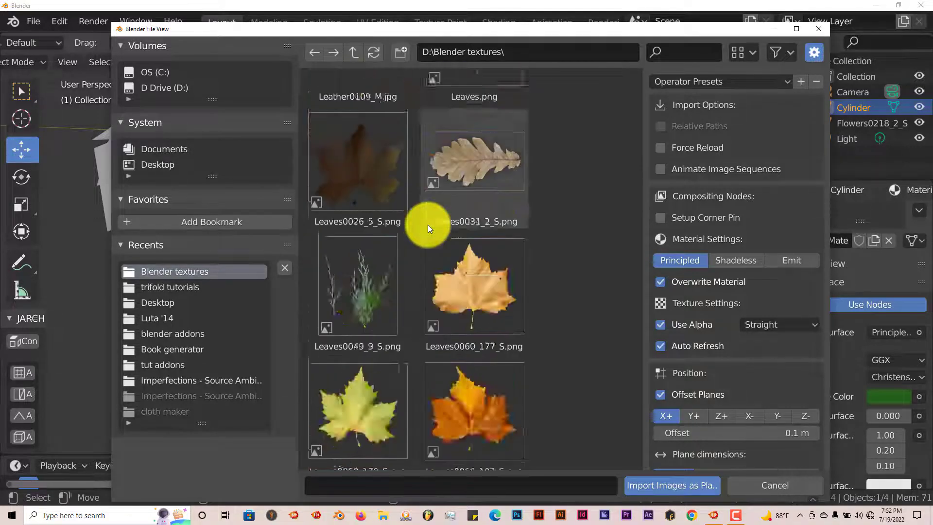
scroll(428, 225, "down", 2)
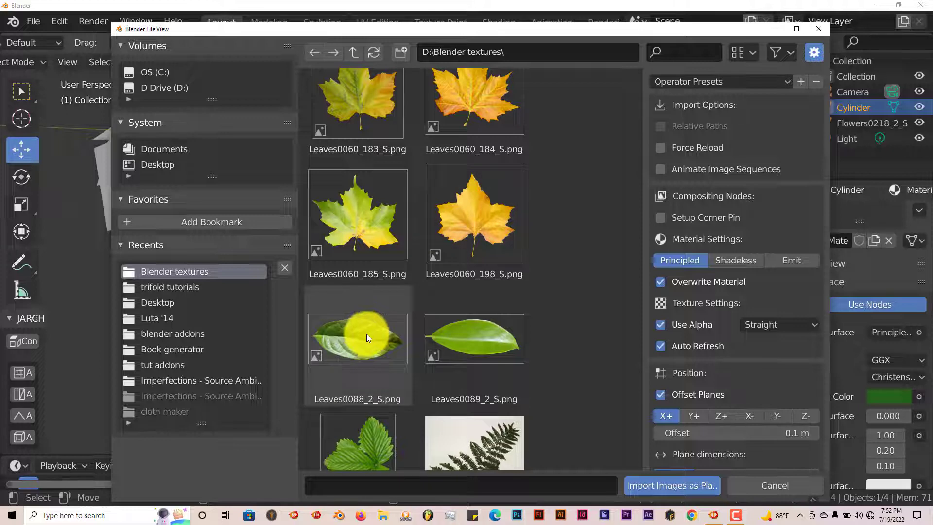
scroll(367, 334, "down", 2)
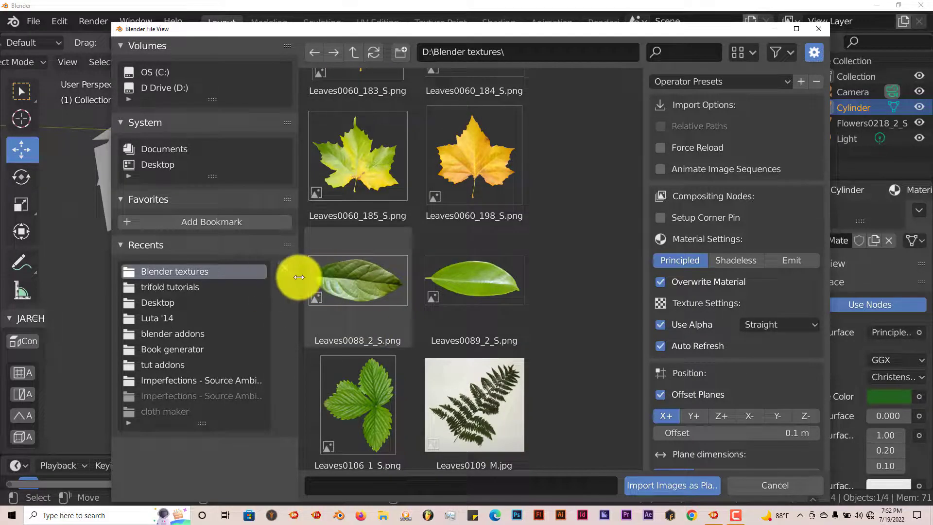
scroll(339, 284, "down", 2)
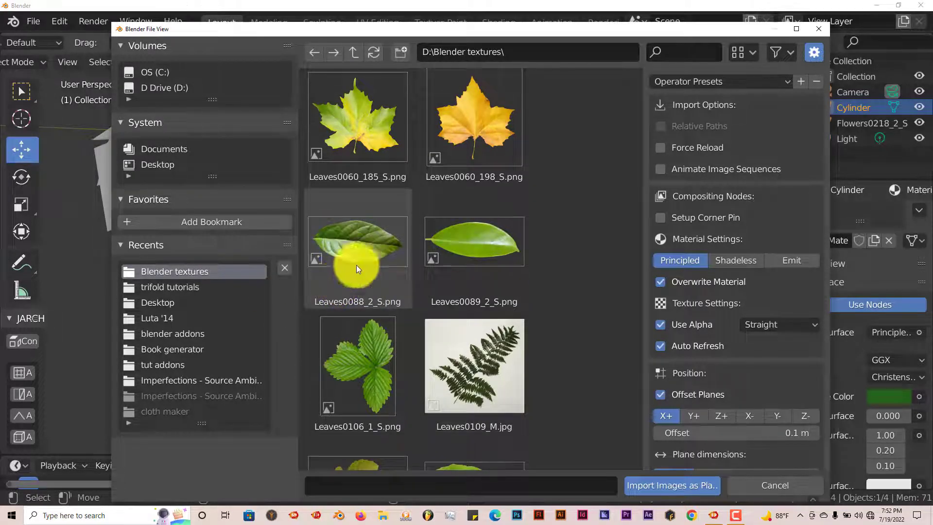
left_click(477, 243)
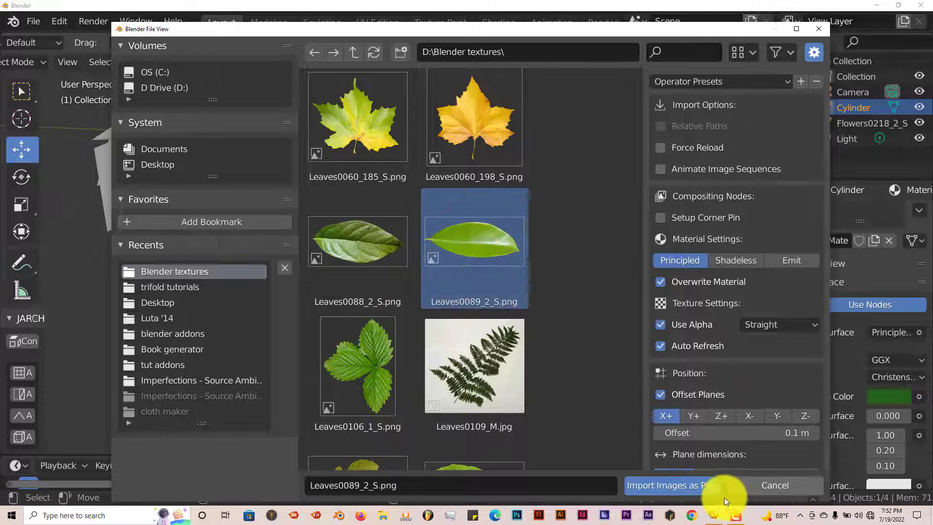
left_click(687, 486)
Move the leaf plane down below the flower head.
scroll(291, 329, "down", 4)
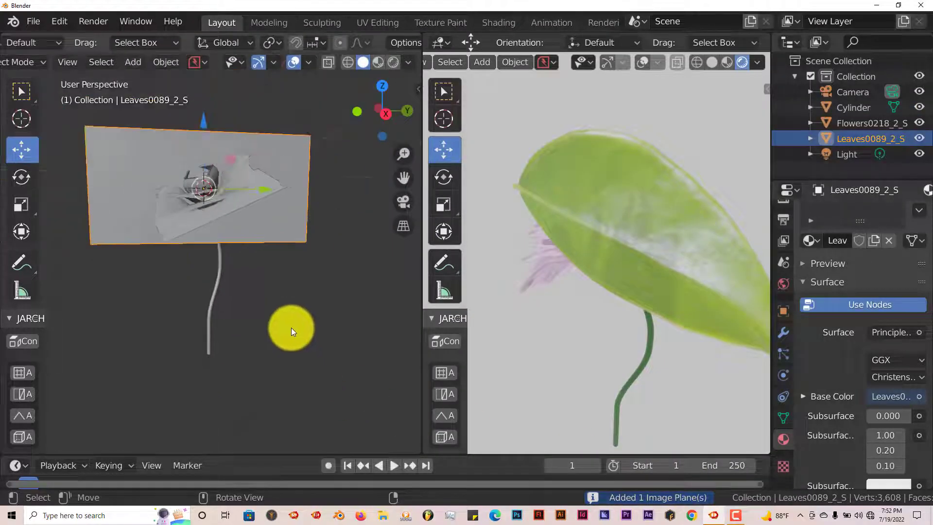
left_click_drag(202, 159, 244, 308)
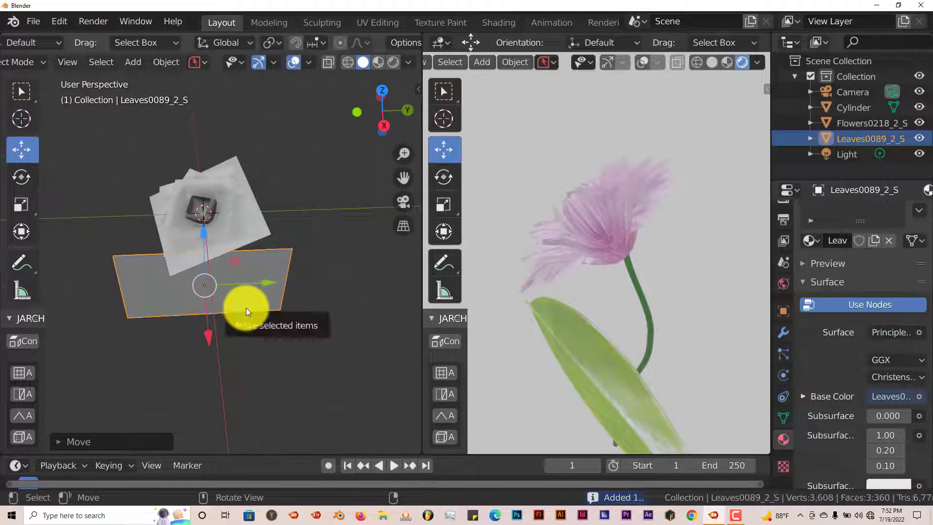
Rotate the leaf plane -90 degrees around the Y axis.
key("KP_7")
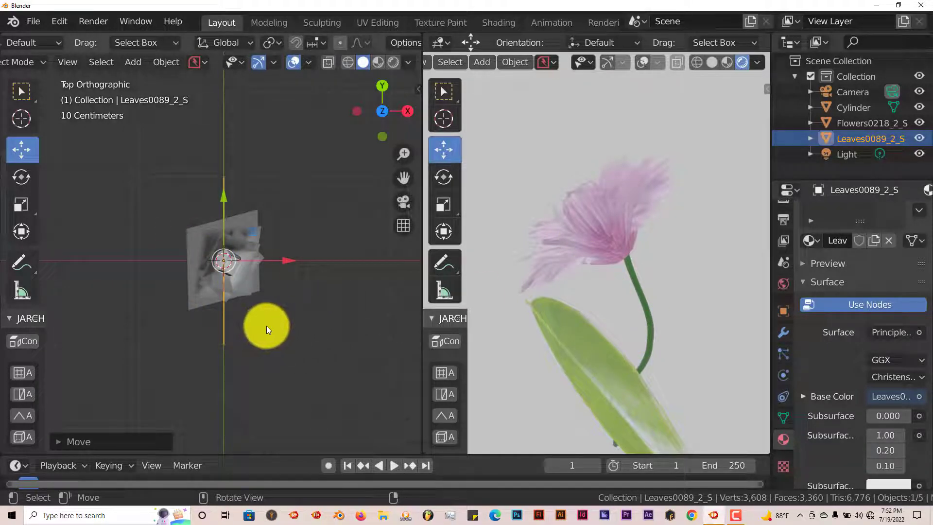
key("r")
type("y")
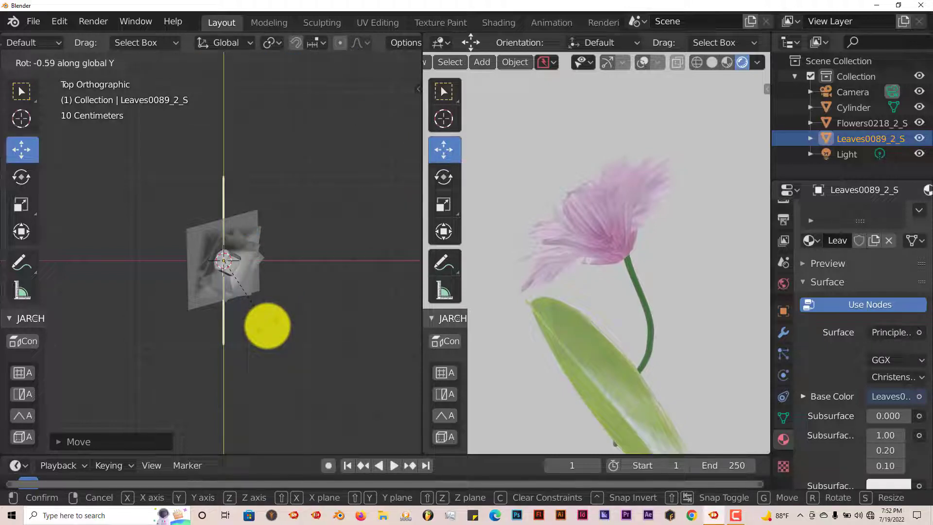
type("-90")
key("Return")
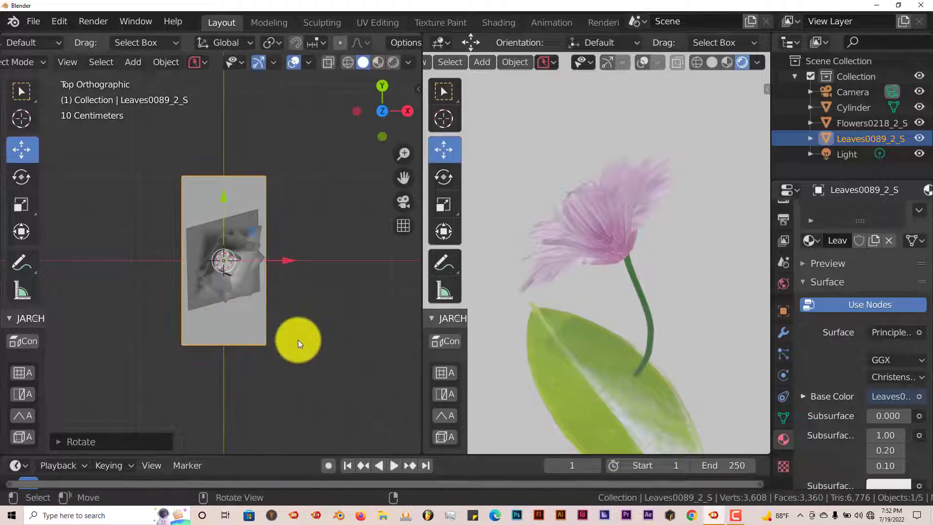
Scale the leaf plane down to about 0.82 of its size.
middle_click_drag(298, 340, 232, 287)
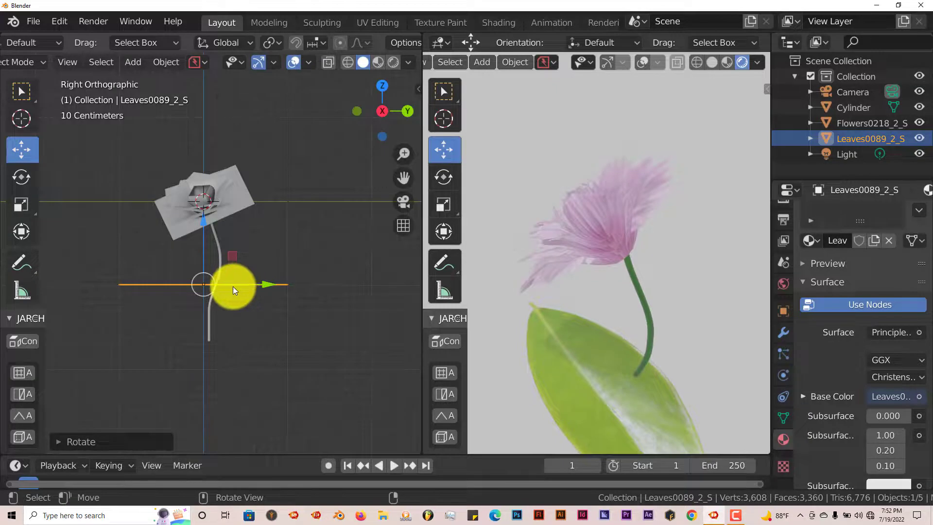
key("s")
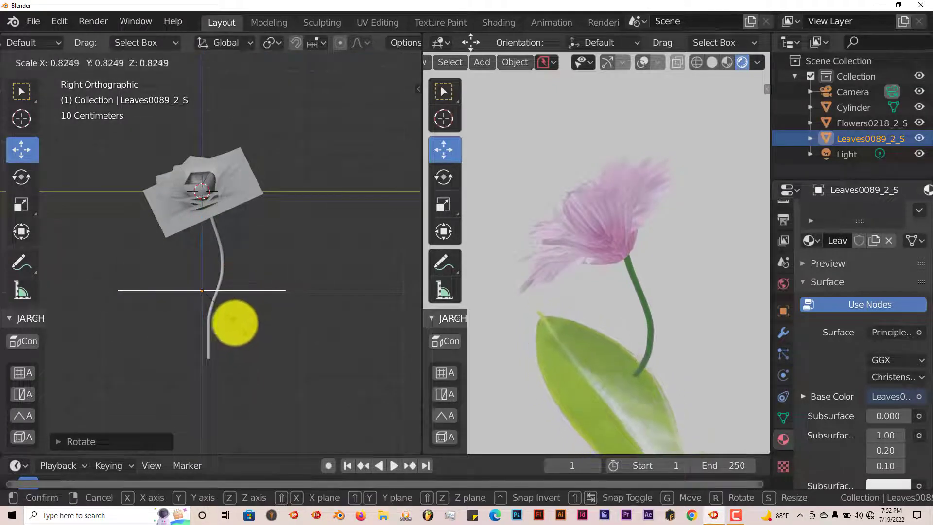
left_click(240, 310)
Move the leaf plane beside the lower part of the stem.
key("g")
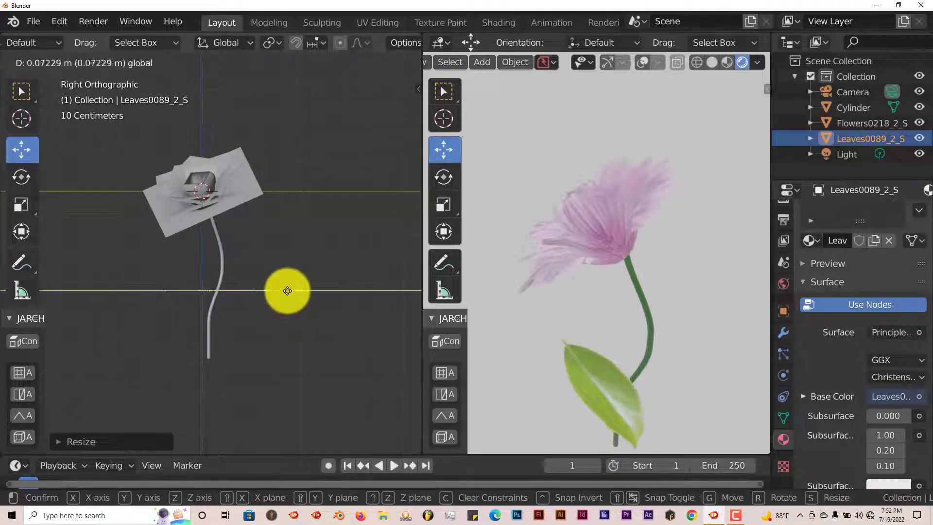
left_click(358, 298)
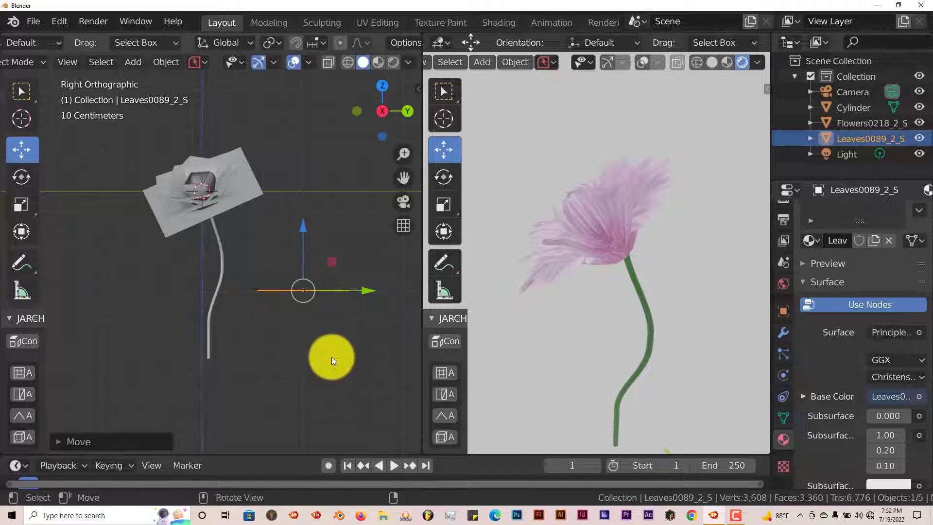
left_click_drag(401, 178, 278, 204)
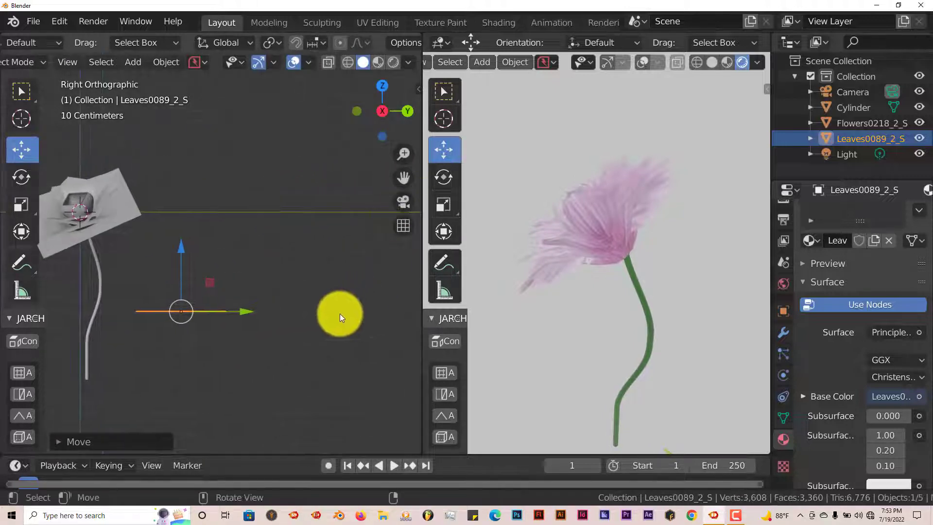
left_click_drag(252, 312, 312, 296)
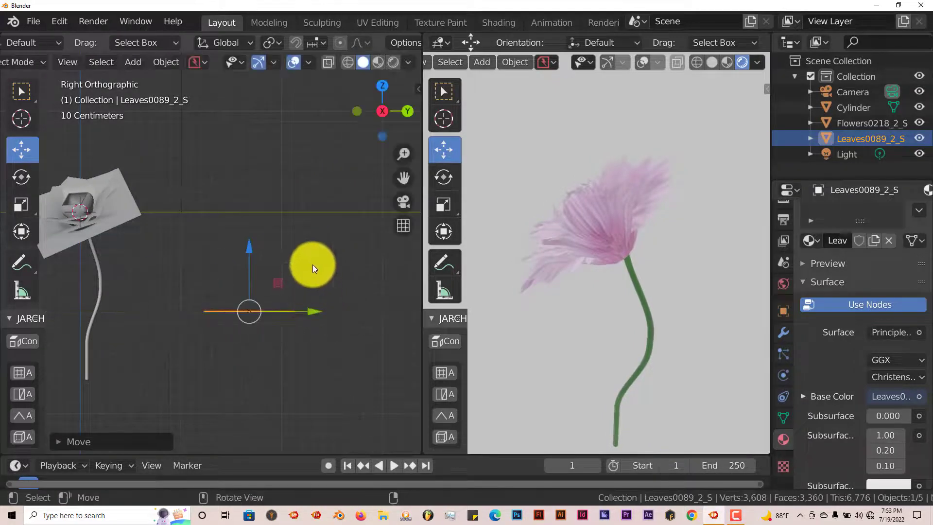
Switch the viewport to Material Preview shading in top view to see the leaf texture.
key("KP_7")
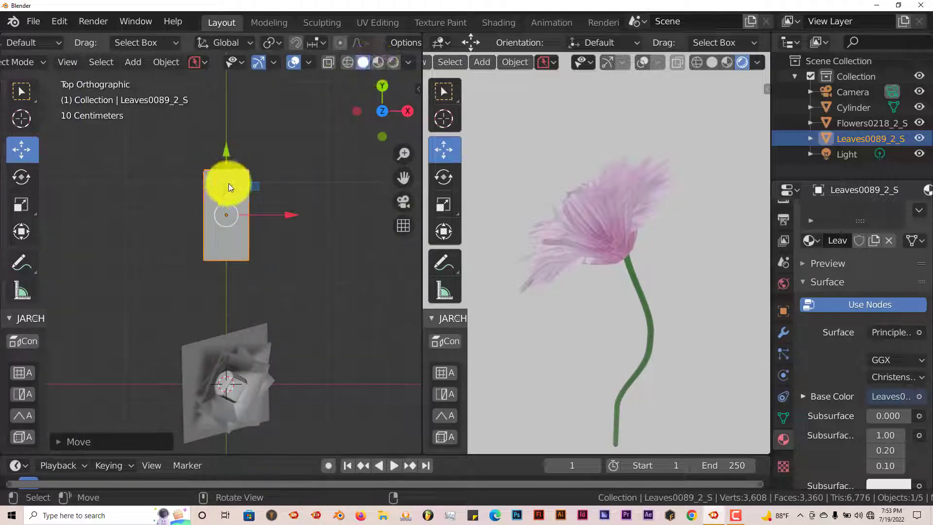
left_click(378, 62)
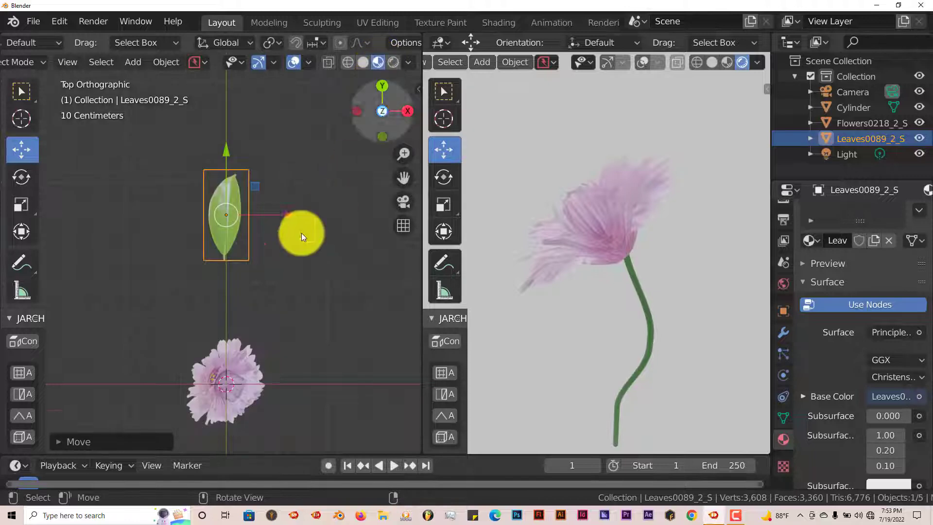
scroll(243, 252, "up", 2)
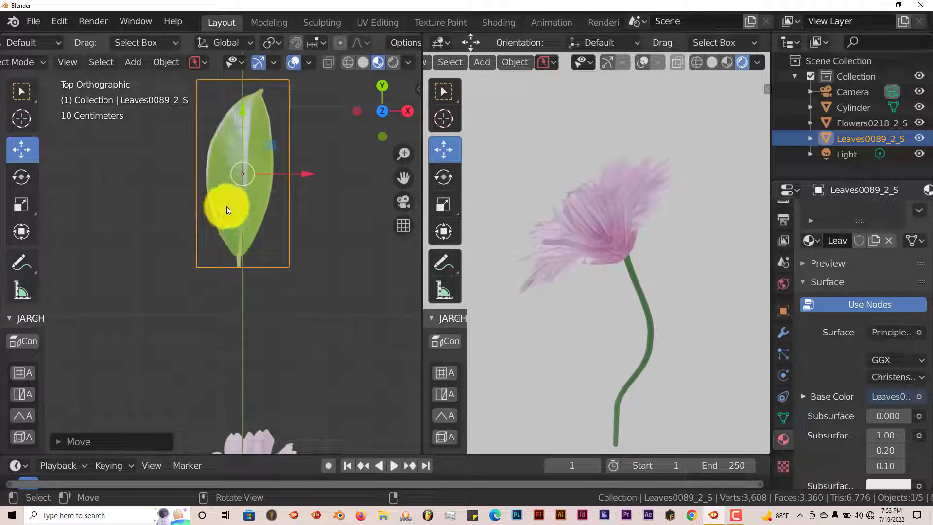
Subdivide the leaf plane in Edit Mode with 10 cuts.
key("Tab")
right_click(279, 207)
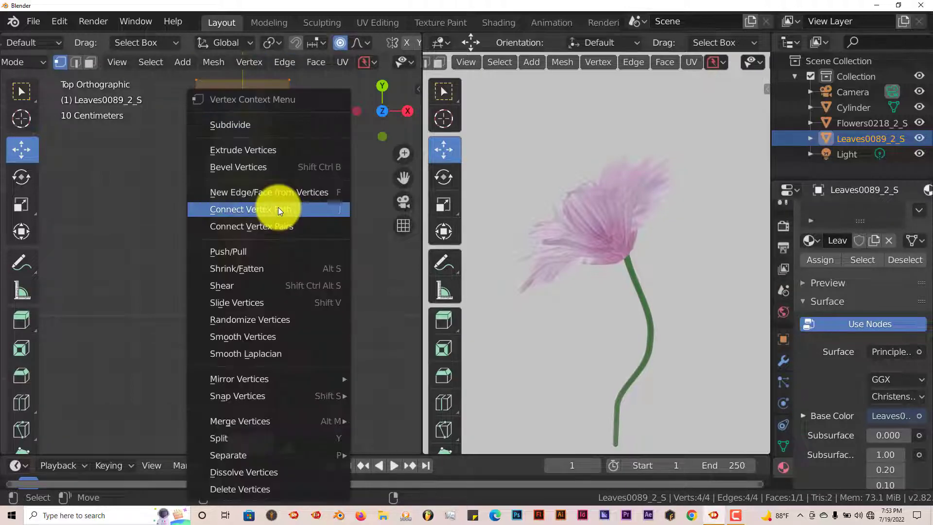
left_click(256, 125)
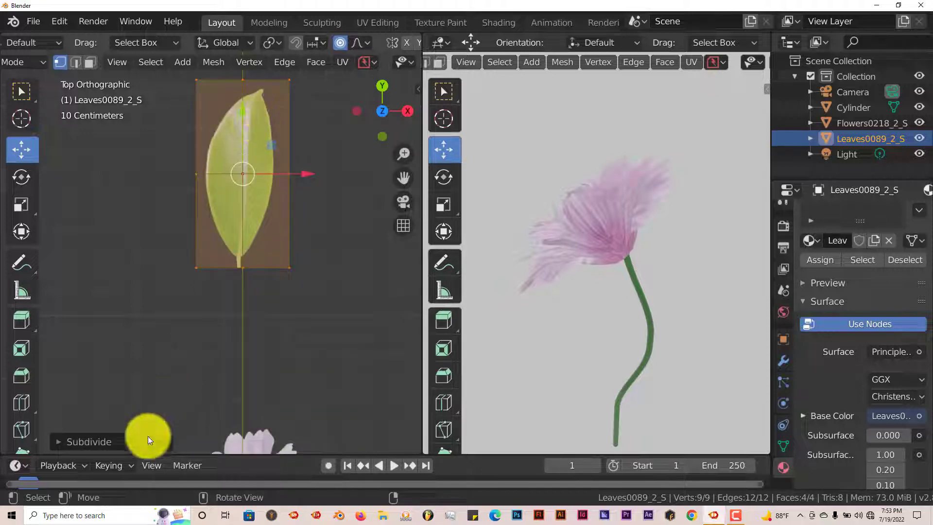
left_click(62, 438)
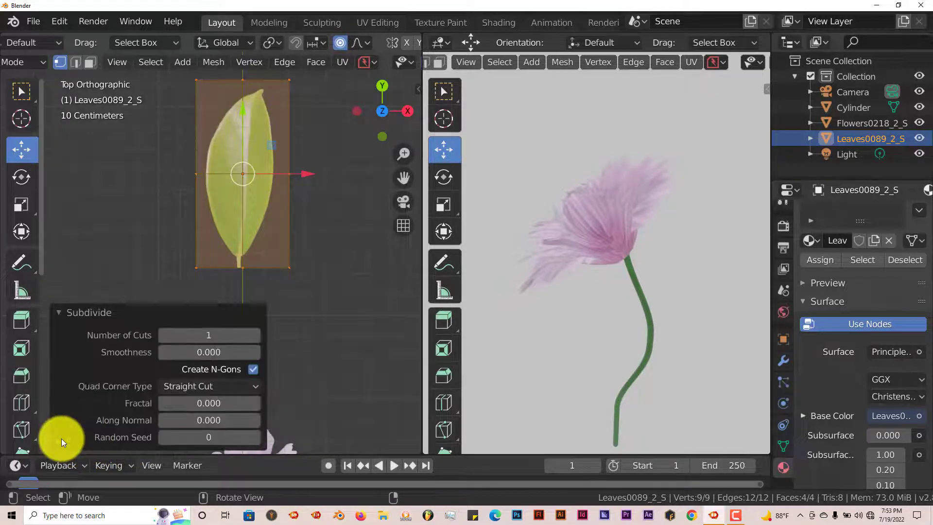
left_click(201, 339)
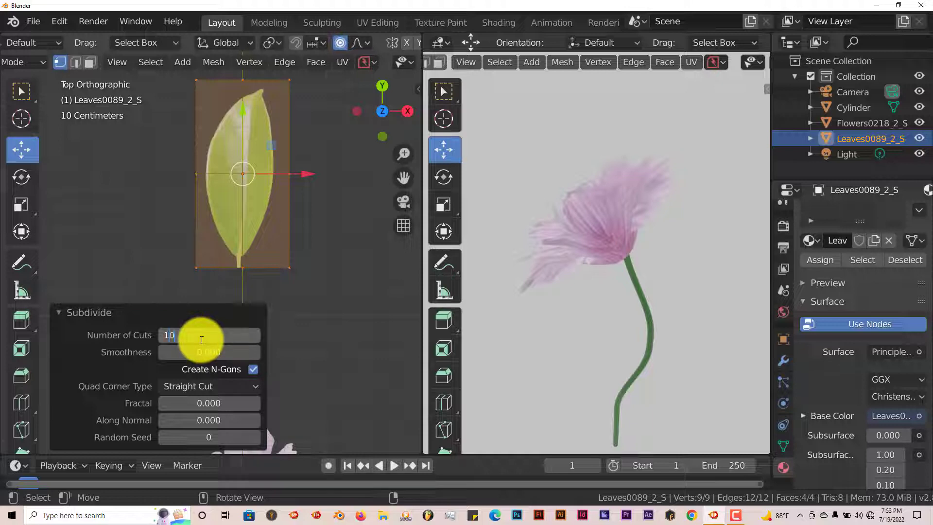
key("Return")
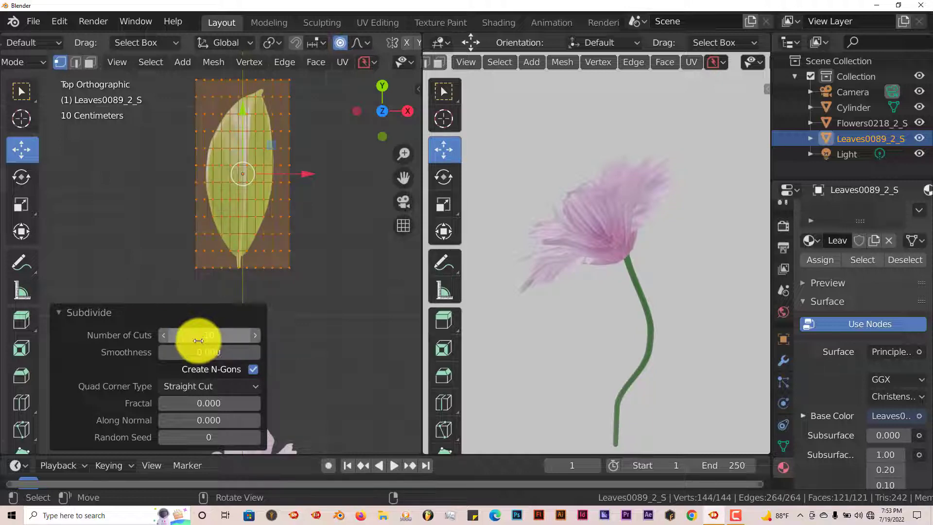
left_click(57, 313)
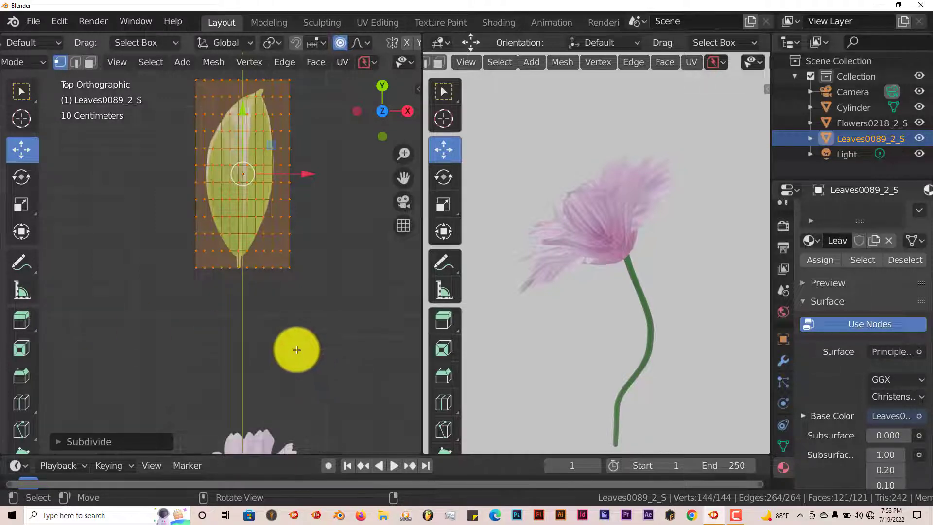
Select the leaf's top row of vertices and pull it down about 0.24 m with proportional editing at size 0.51 to curve the leaf.
middle_click_drag(296, 348, 308, 327)
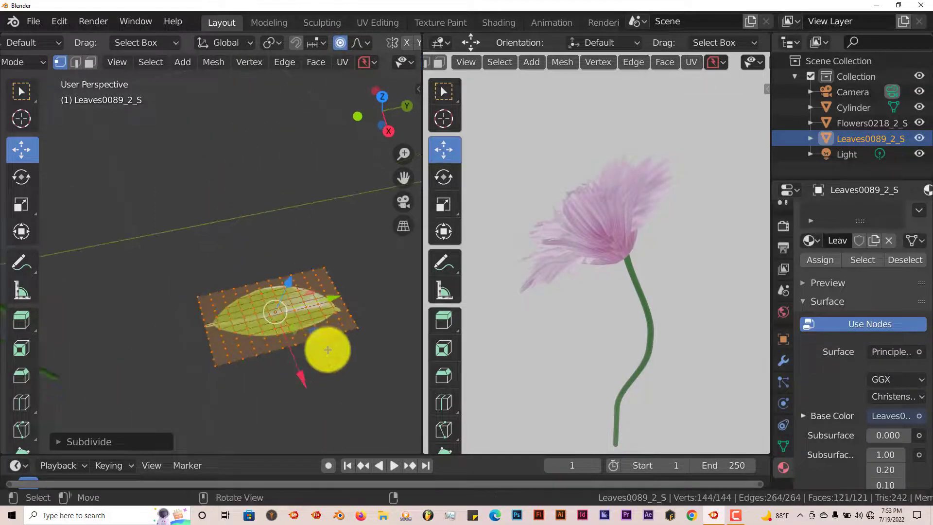
key("KP_7")
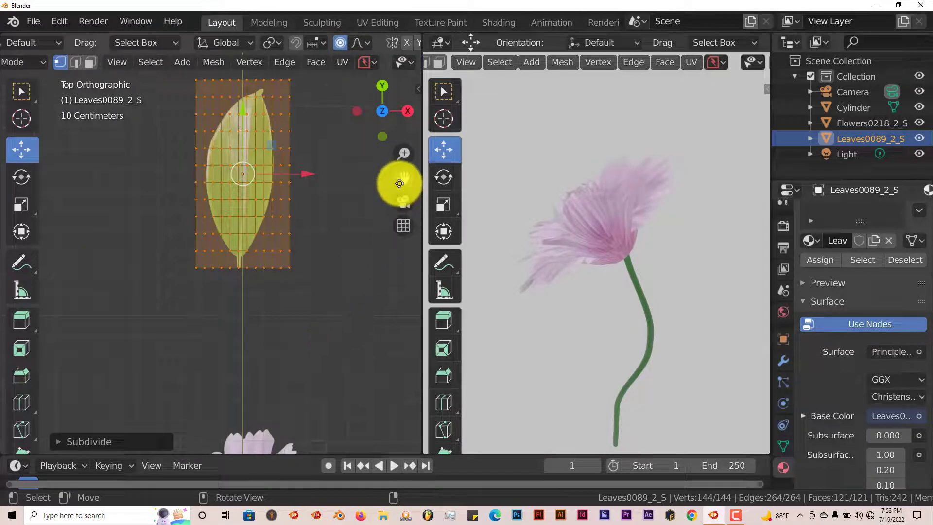
left_click_drag(400, 183, 392, 255)
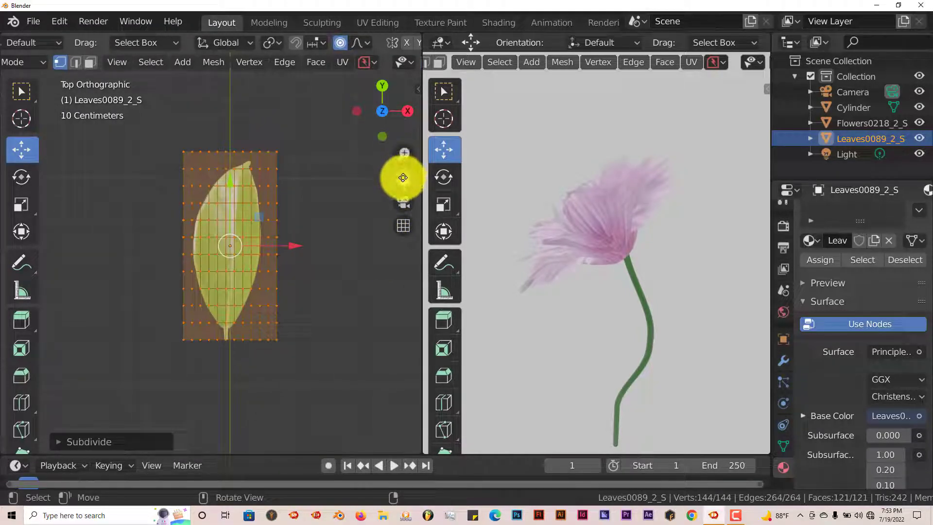
left_click_drag(403, 178, 402, 194)
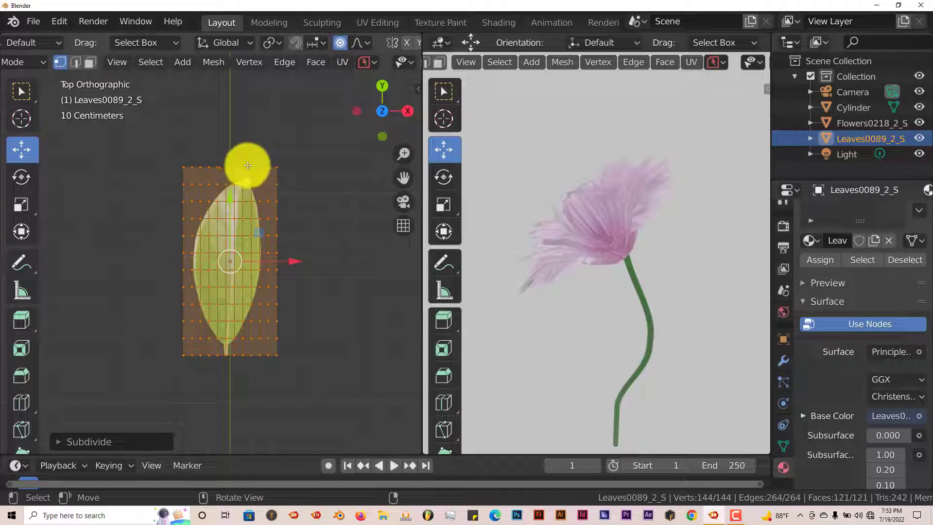
key("alt+a")
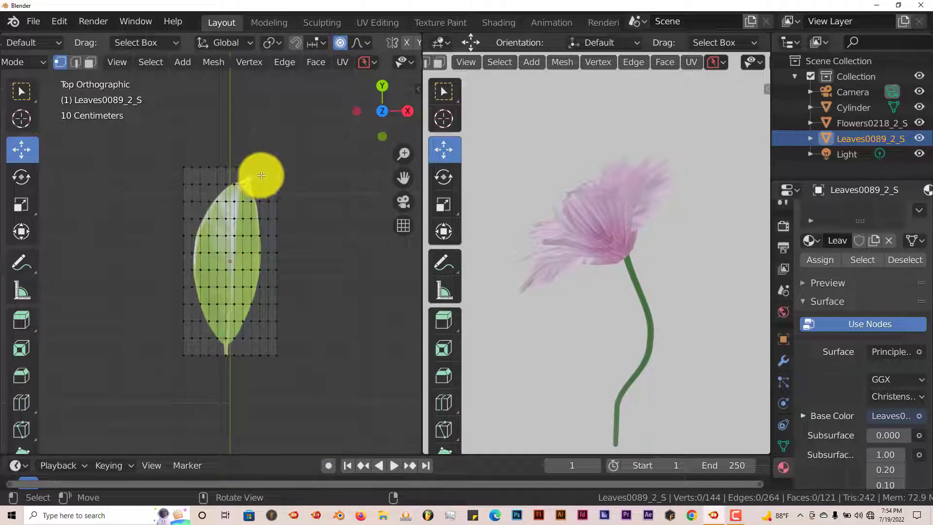
left_click(234, 167, "alt")
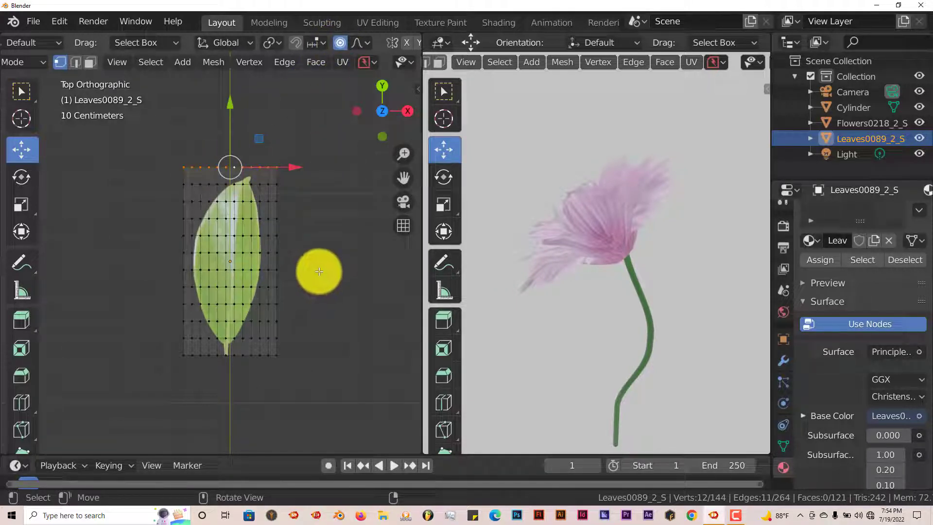
key("KP_3")
scroll(317, 286, "down", 3)
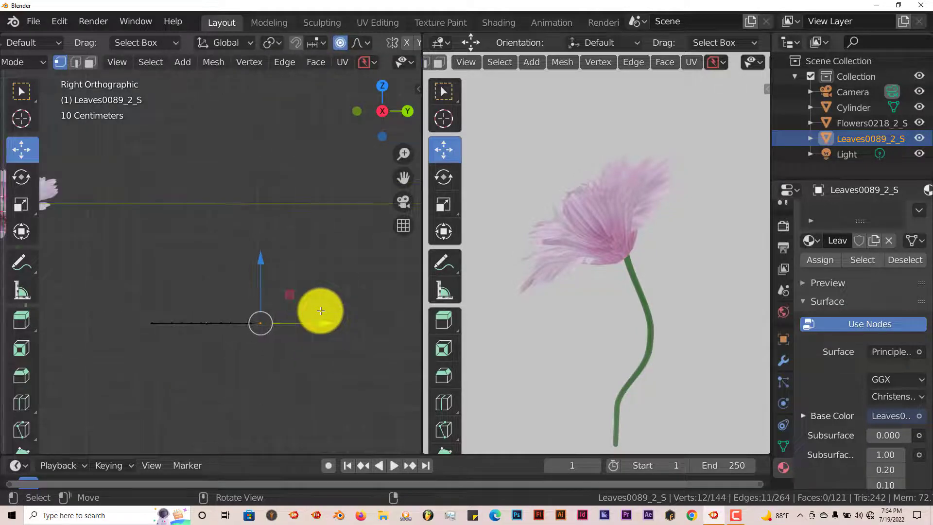
key("g")
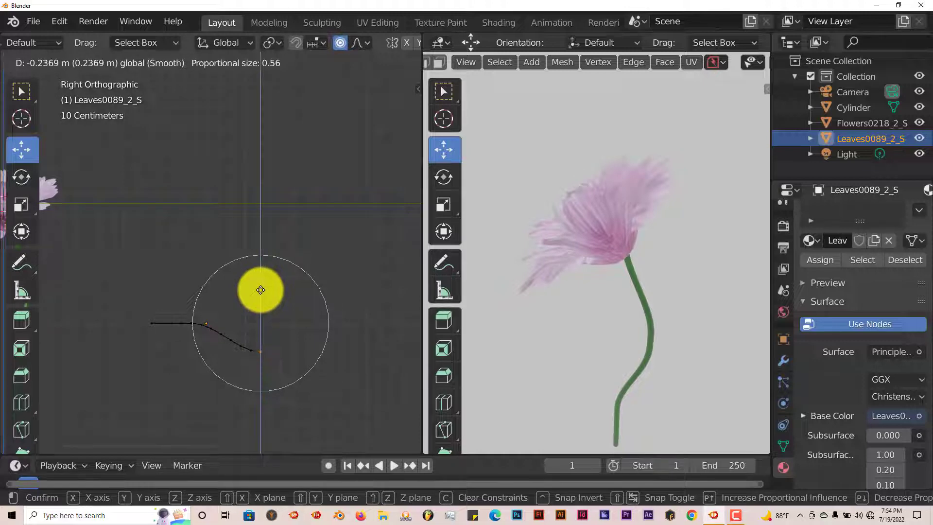
scroll(260, 289, "up", 1)
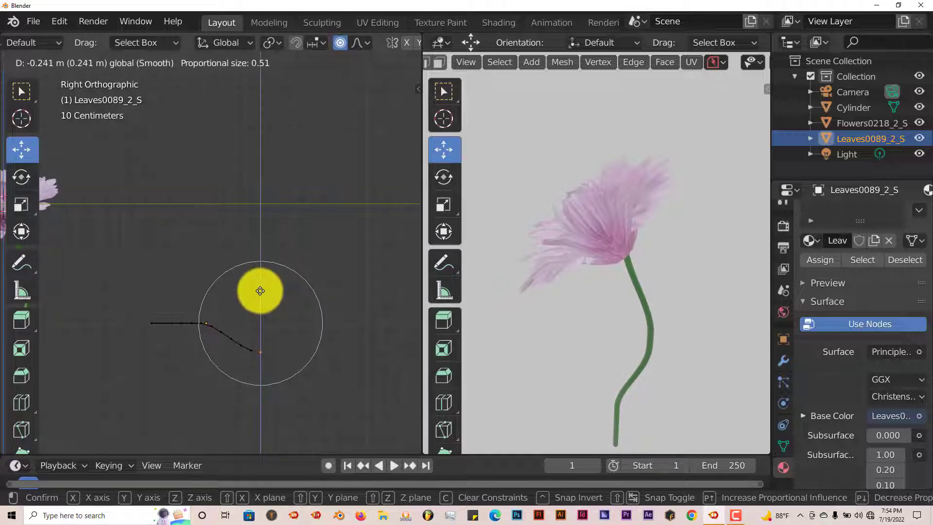
left_click(260, 291)
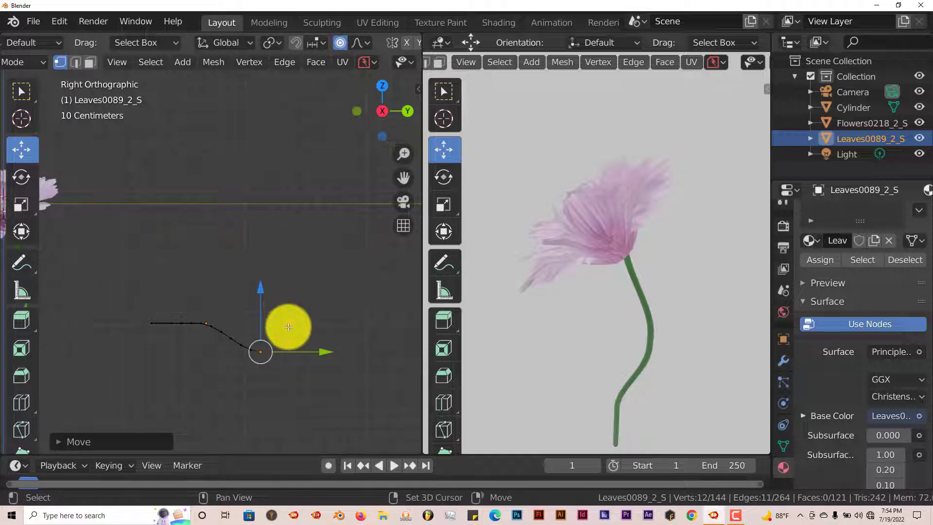
Exit Edit Mode and inspect the curved leaf up close in perspective view.
middle_click_drag(289, 327, 291, 247, "shift")
left_click_drag(403, 176, 403, 150)
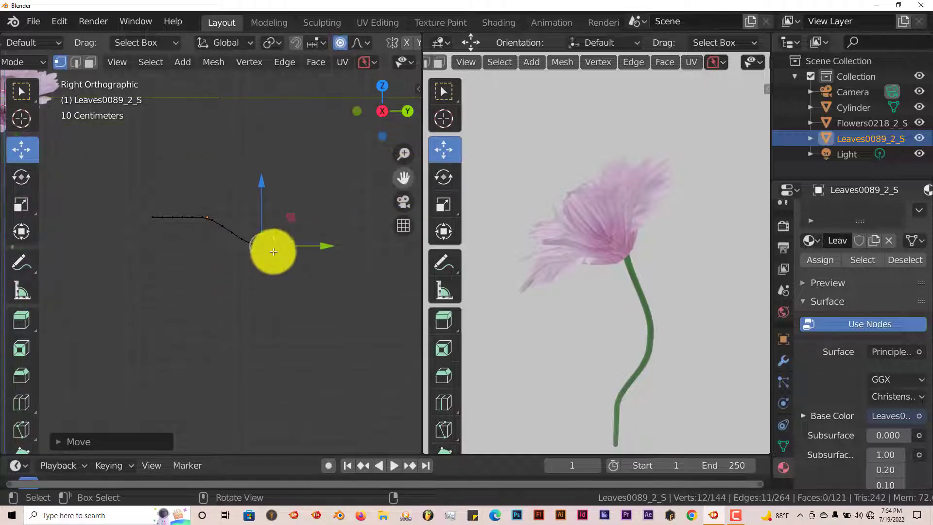
key("Tab")
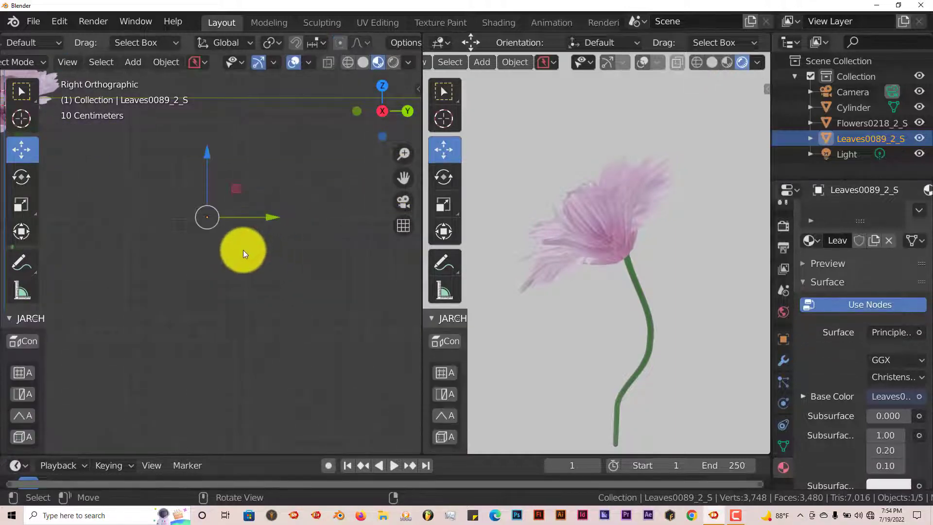
middle_click_drag(243, 250, 221, 302)
scroll(221, 301, "up", 6)
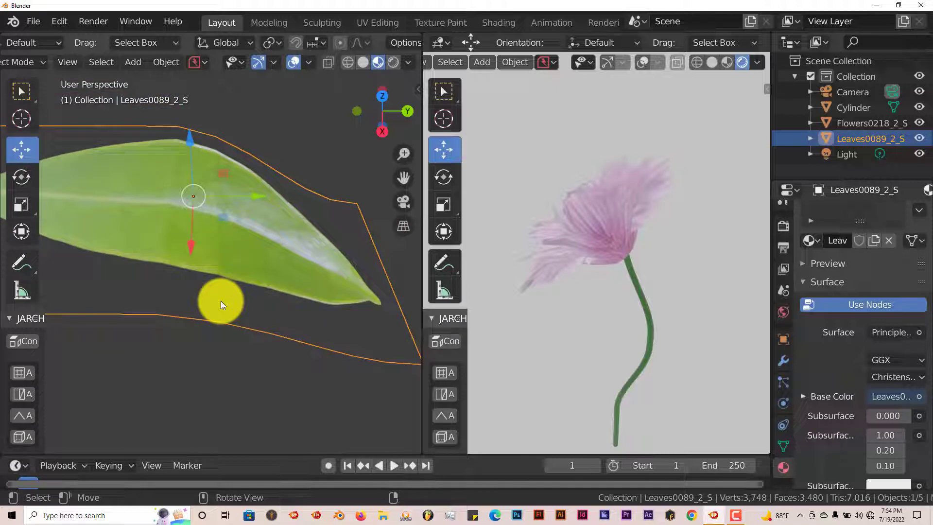
right_click(221, 302)
left_click(219, 237)
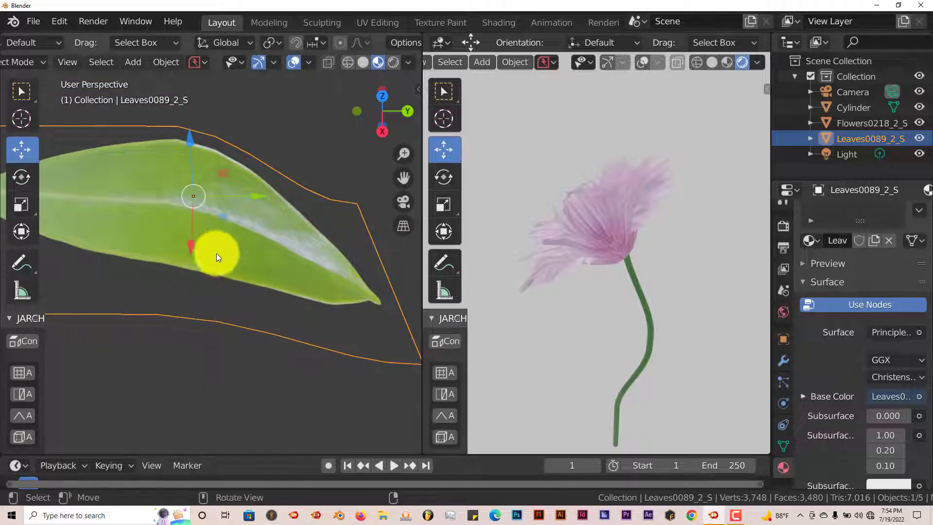
scroll(217, 253, "down", 8)
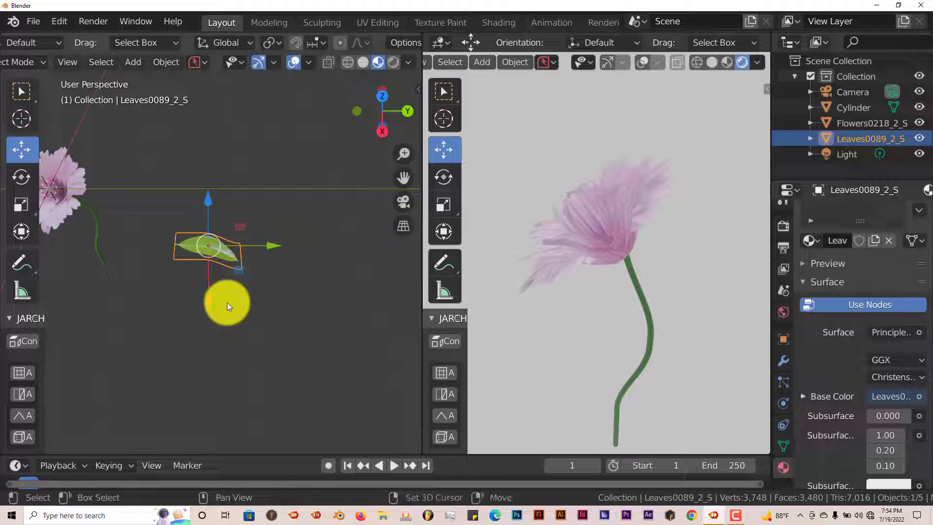
Duplicate the leaf and move the copy across to the opposite side of the stem.
key("shift+d")
left_click(226, 302)
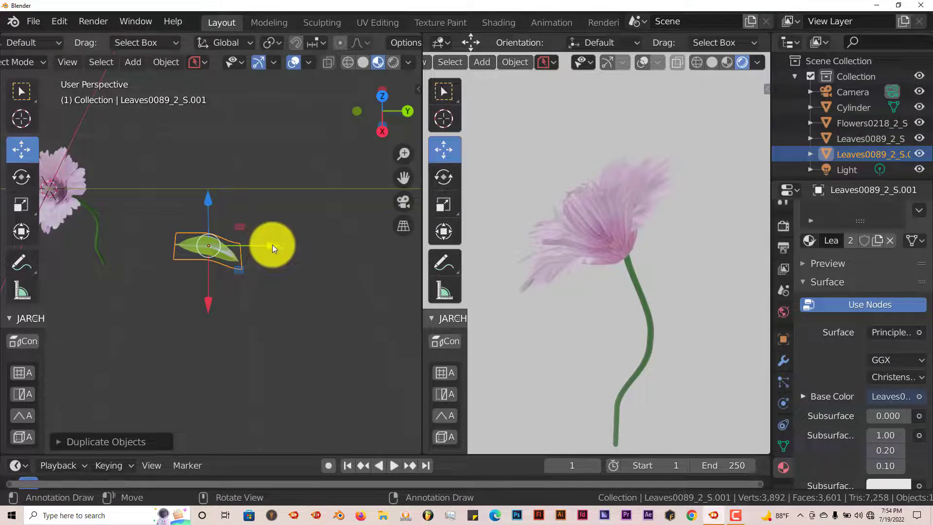
left_click_drag(272, 244, 138, 242)
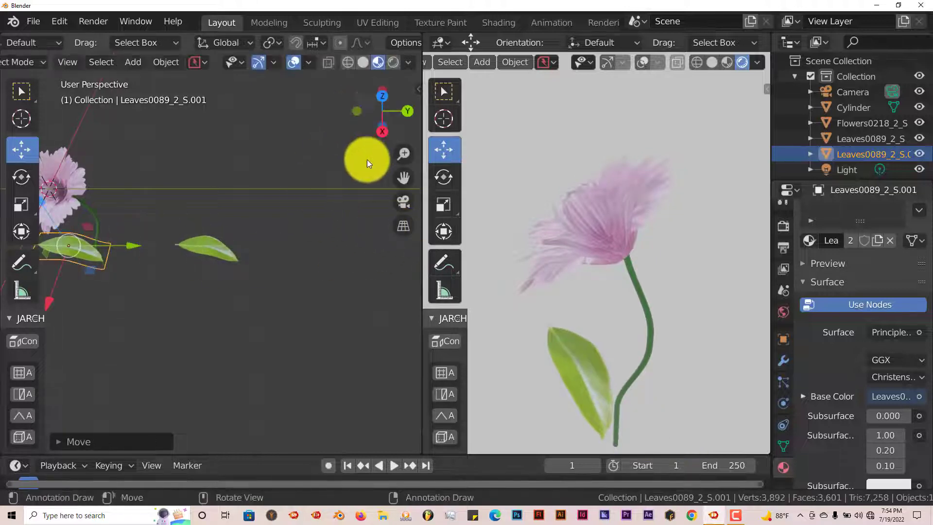
Rotate the duplicate leaf about -180 degrees in top view and nudge it into position.
key("KP_7")
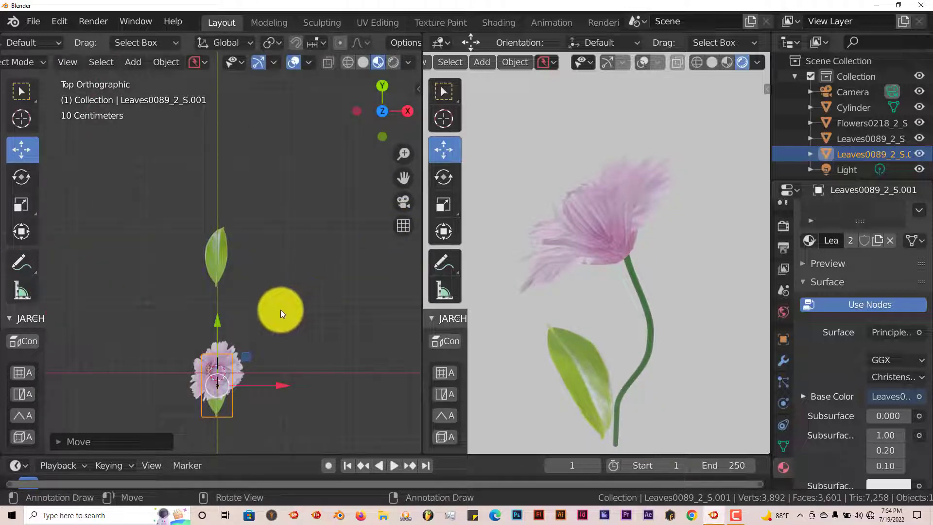
middle_click_drag(276, 303, 379, 194, "shift")
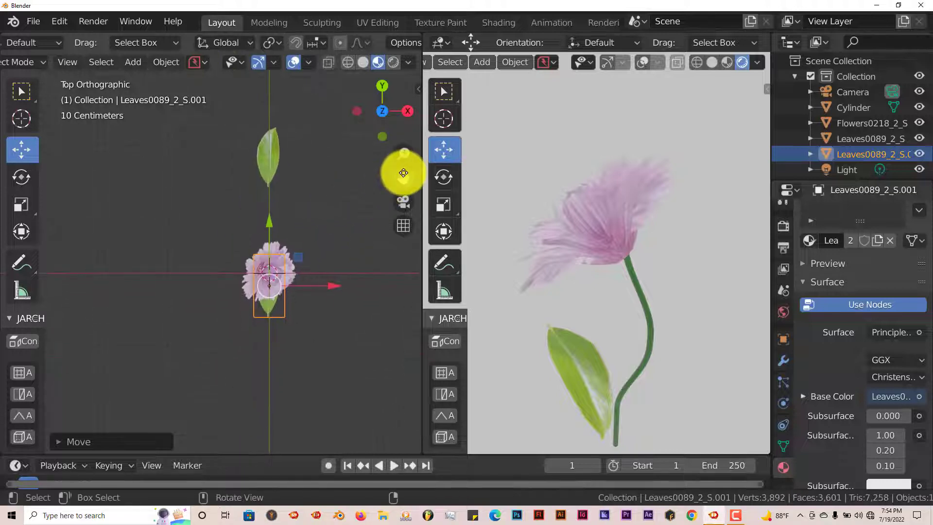
left_click_drag(404, 172, 311, 264)
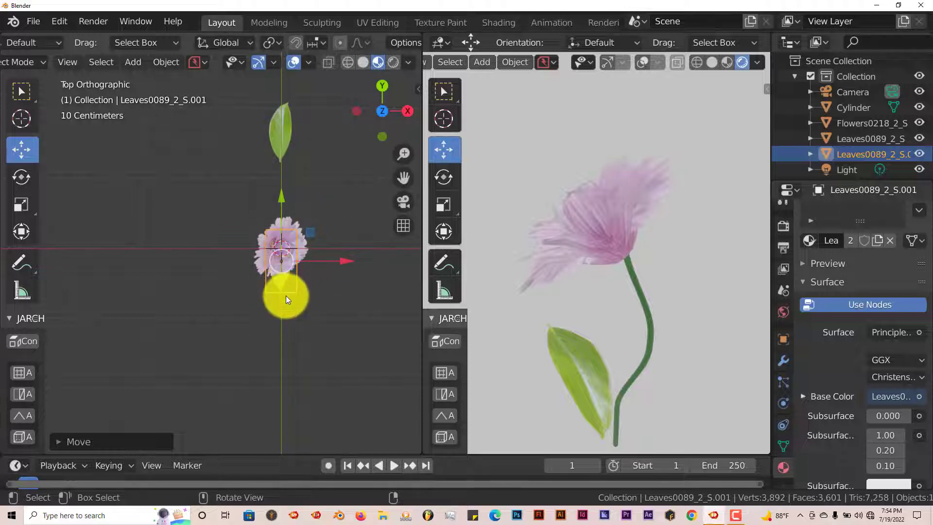
scroll(312, 305, "up", 1)
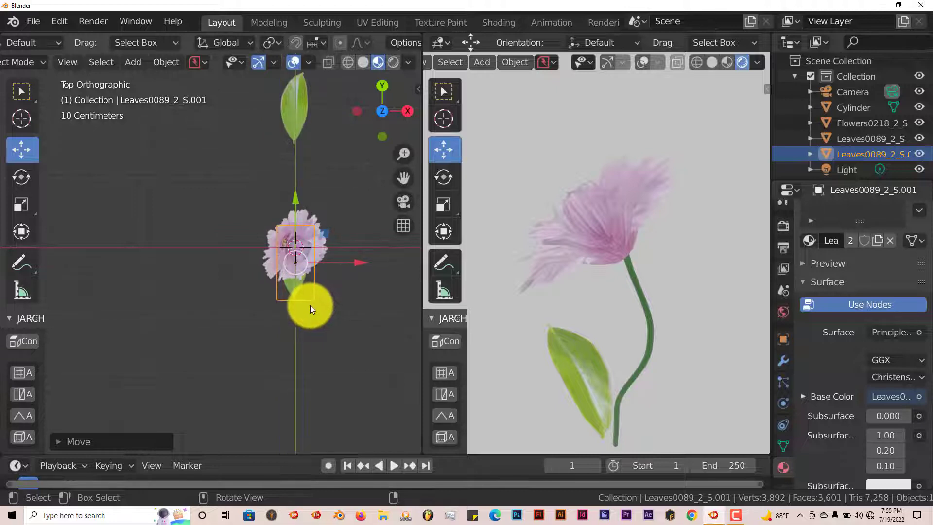
scroll(312, 304, "down", 1)
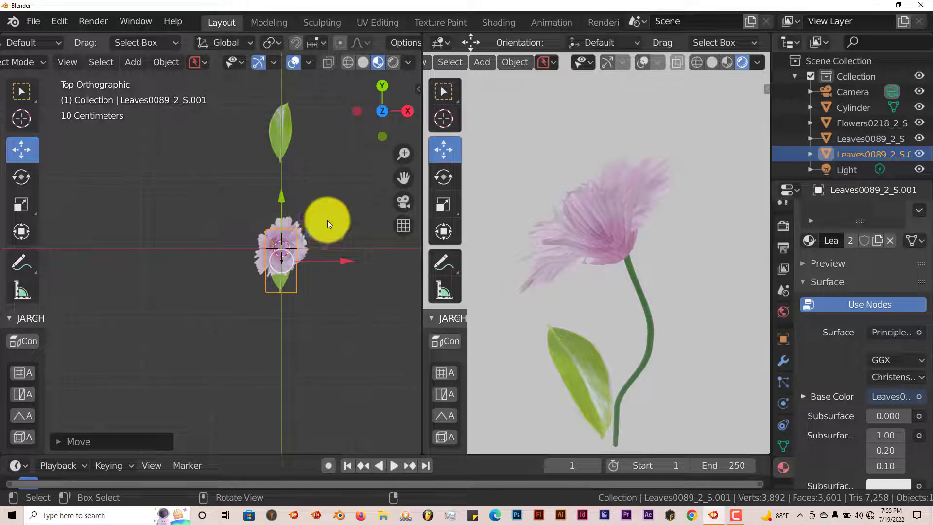
key("r")
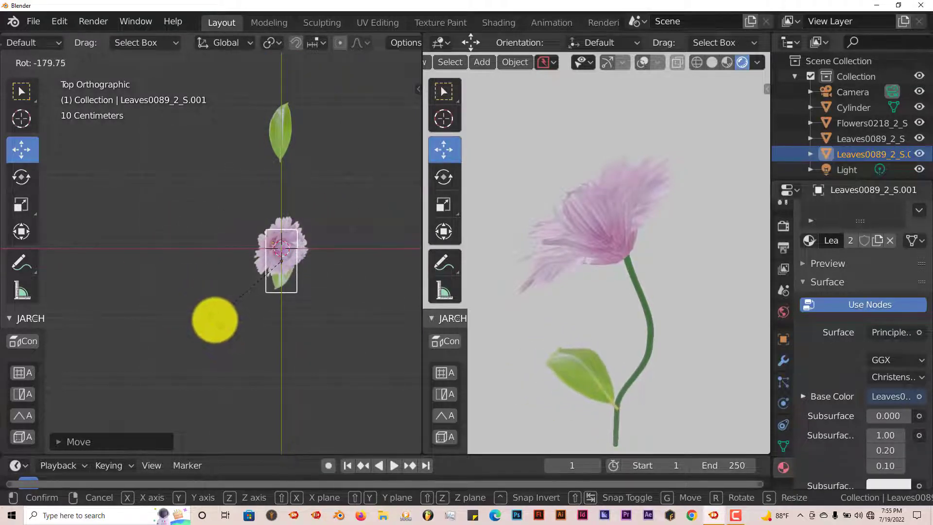
left_click(214, 319)
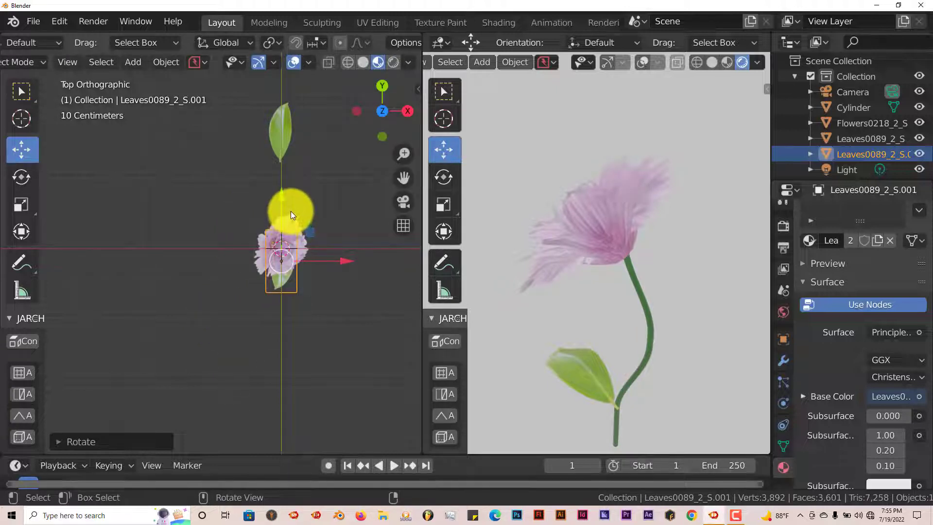
key("g")
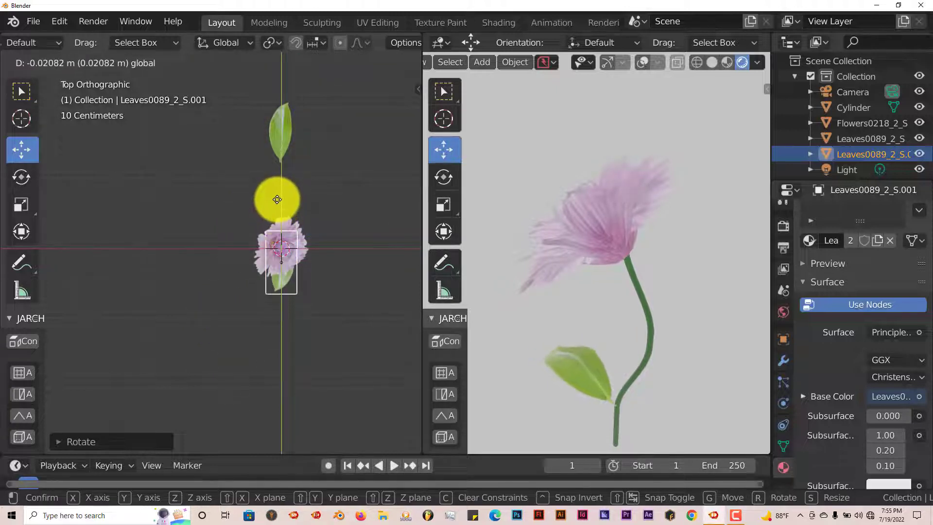
left_click(277, 200)
Select the original leaf and move it closer to the stem in top and front views.
left_click(280, 126)
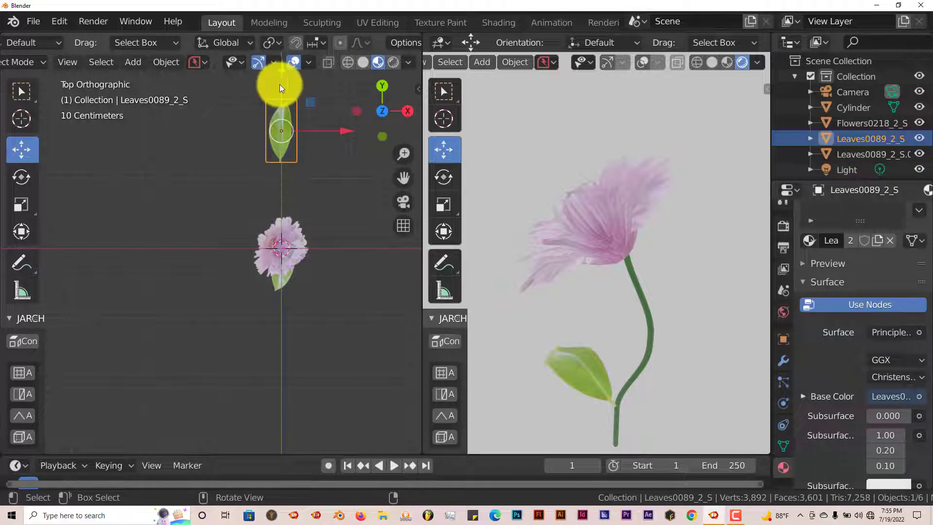
key("g")
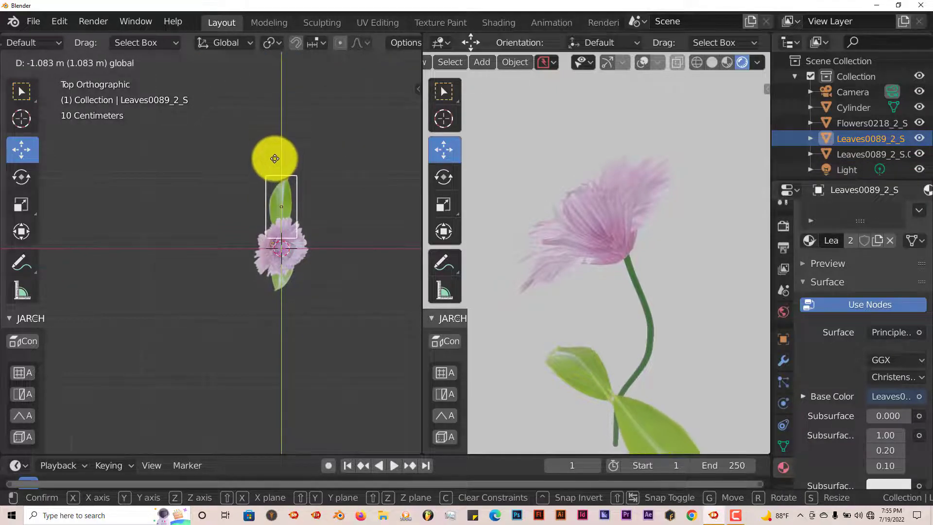
left_click(275, 154)
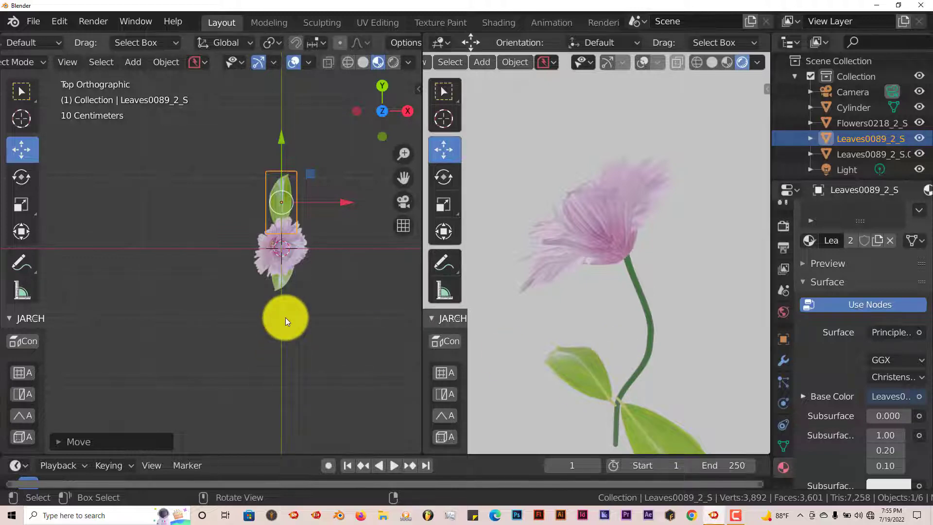
key("KP_1")
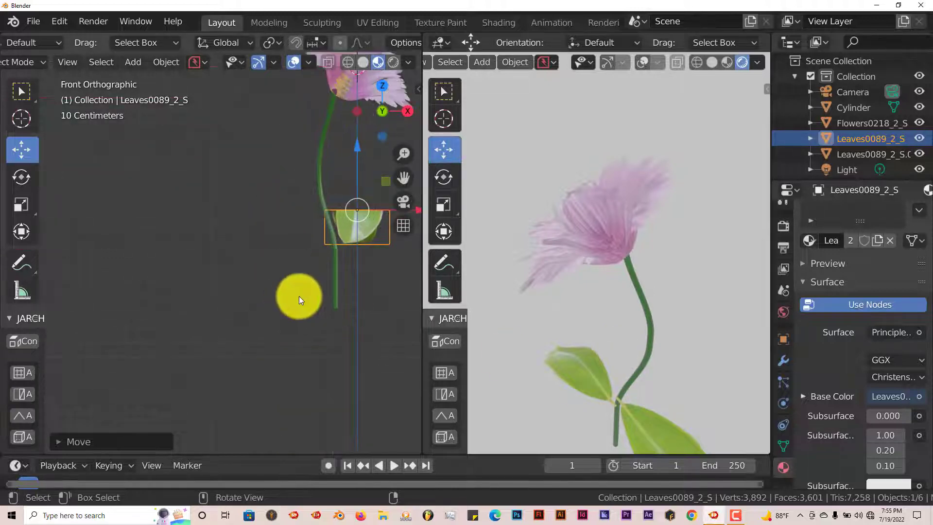
scroll(292, 305, "down", 1)
left_click_drag(400, 178, 352, 180)
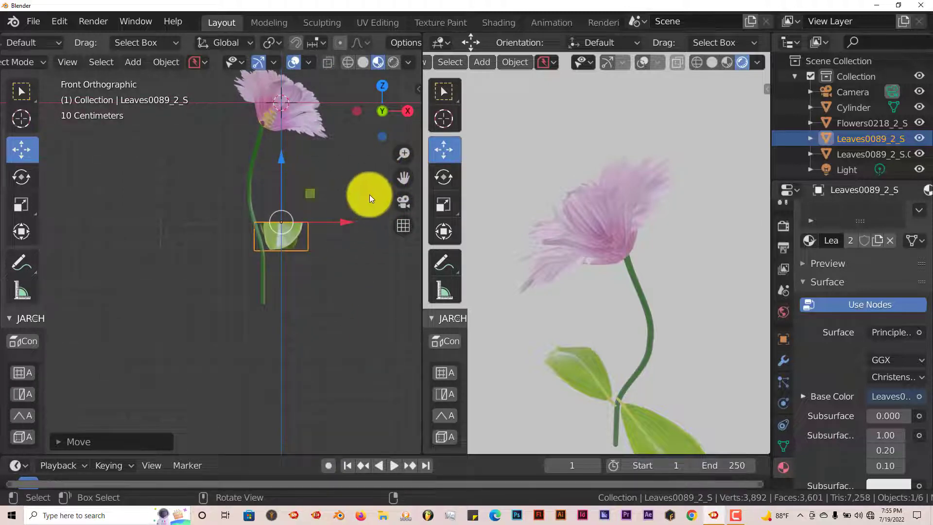
left_click_drag(343, 223, 330, 220)
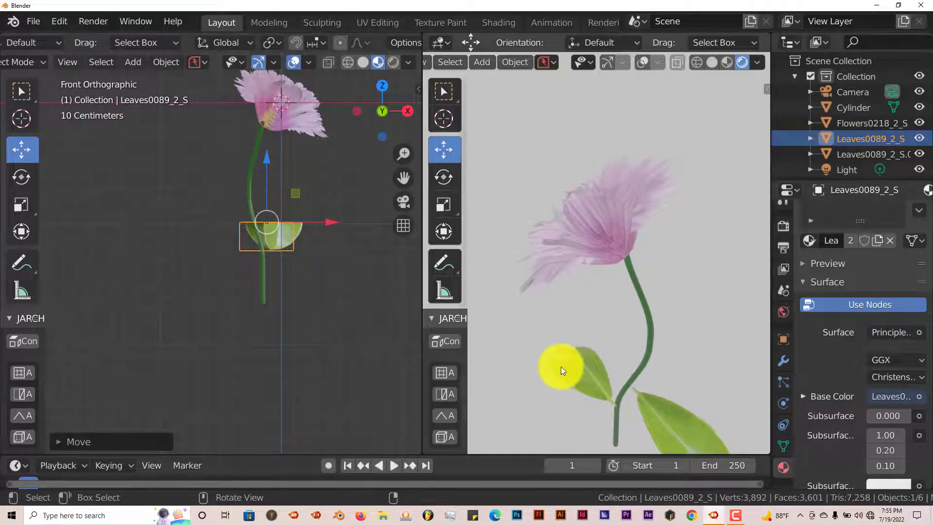
Select the duplicate leaf and shift it toward the stem in front view, checking the join up close.
middle_click_drag(286, 287, 296, 297)
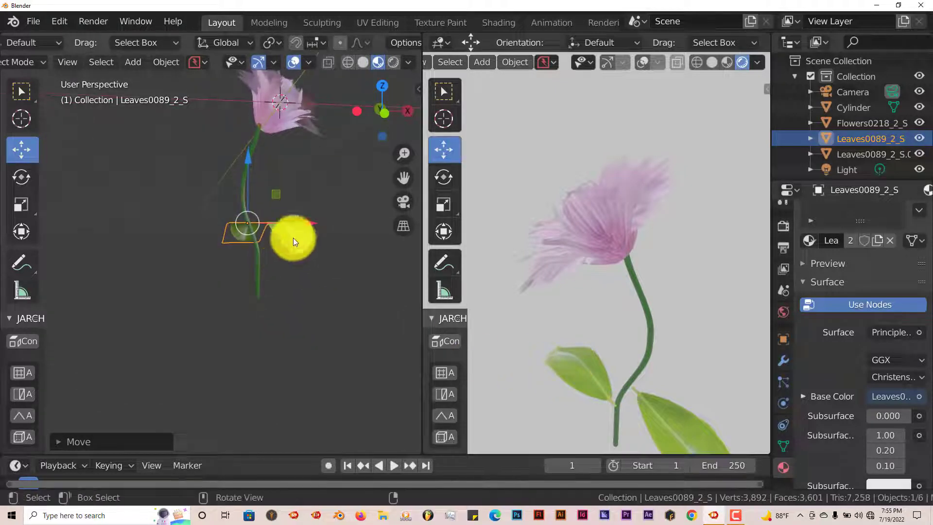
left_click(293, 238)
key("KP_1")
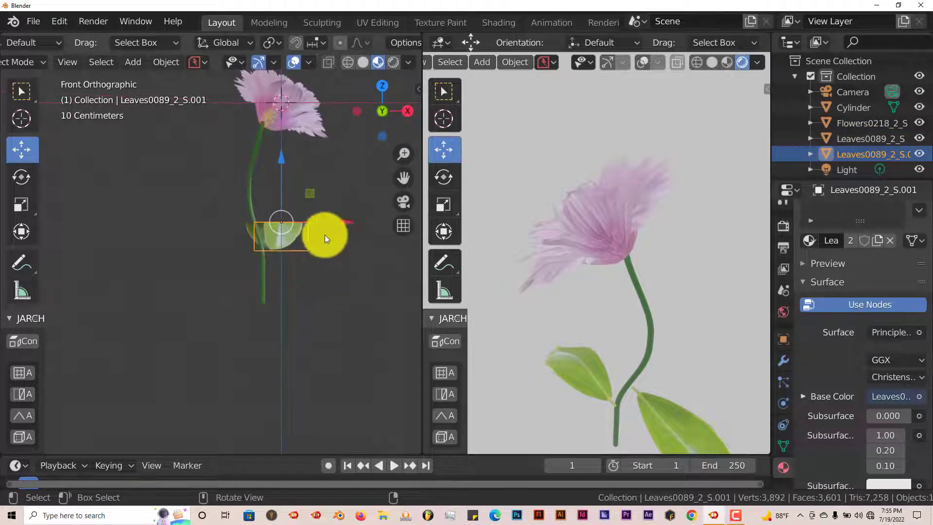
left_click_drag(329, 223, 307, 231)
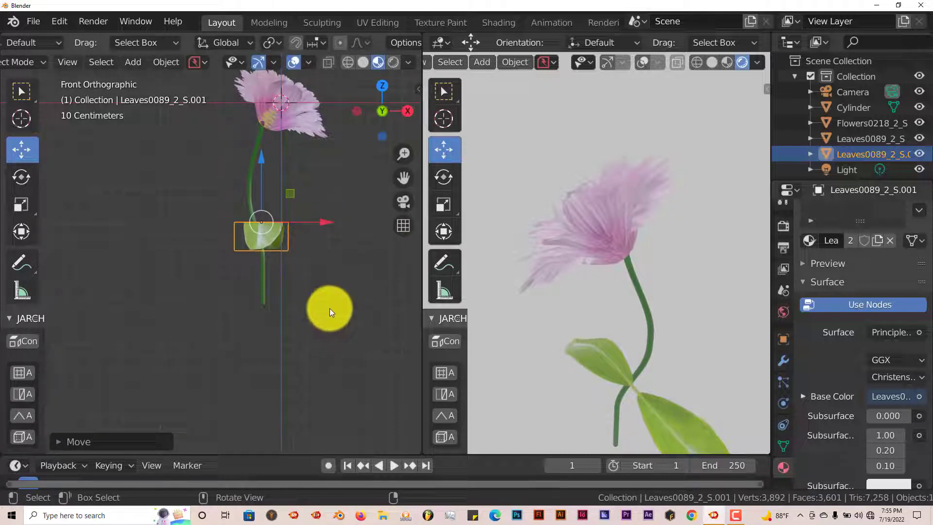
middle_click_drag(330, 308, 228, 341)
scroll(228, 341, "up", 3)
scroll(228, 341, "up", 1)
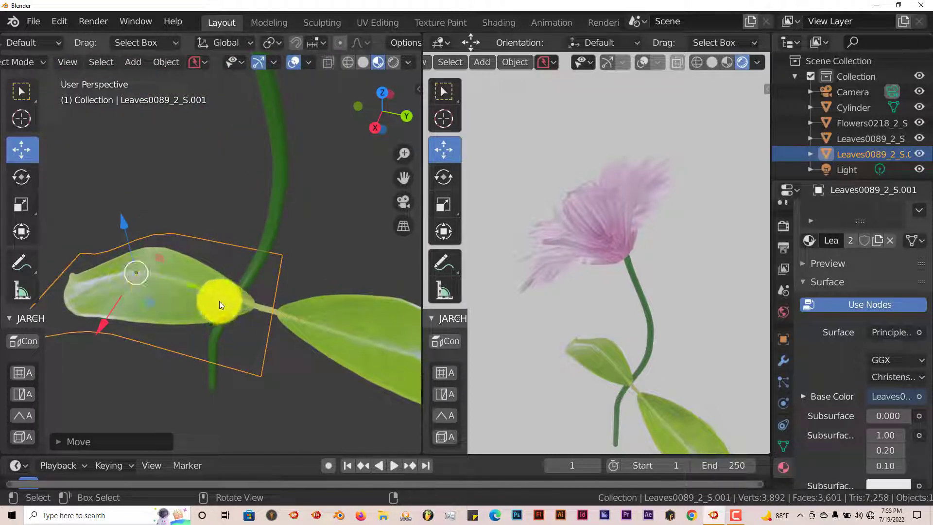
Move the duplicate leaf so its base meets the stem on the opposite side.
left_click_drag(192, 287, 163, 271)
left_click_drag(61, 312, 68, 300)
left_click_drag(148, 267, 148, 268)
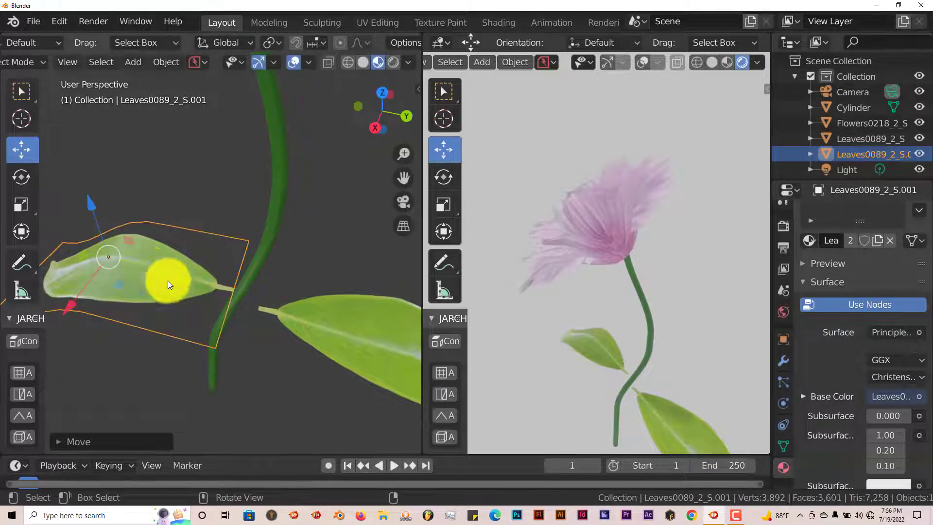
Select the original leaf and move it along the Y axis until its base touches the stem.
left_click(320, 329)
scroll(317, 329, "down", 4)
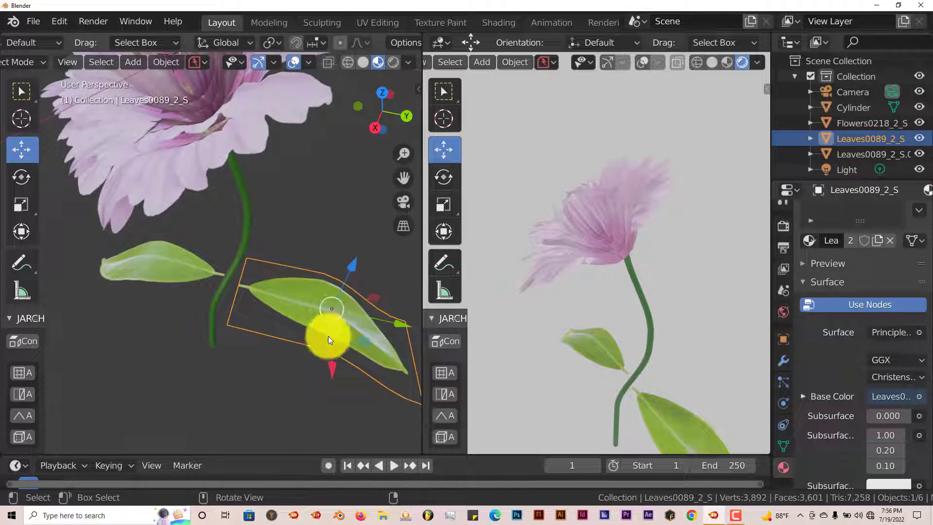
left_click_drag(331, 361, 333, 348)
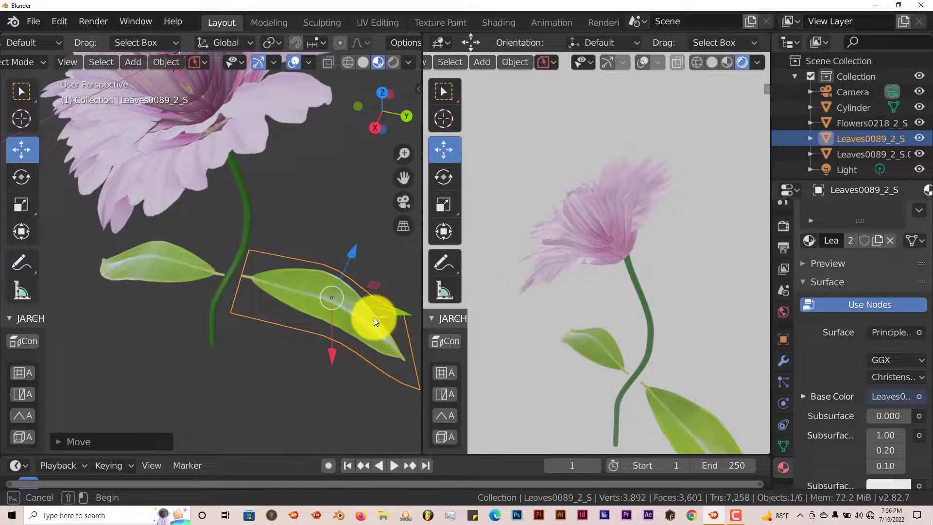
key("g")
key("y")
left_click_drag(386, 310, 386, 310)
scroll(348, 344, "up", 7)
scroll(348, 344, "down", 8)
scroll(348, 344, "up", 6)
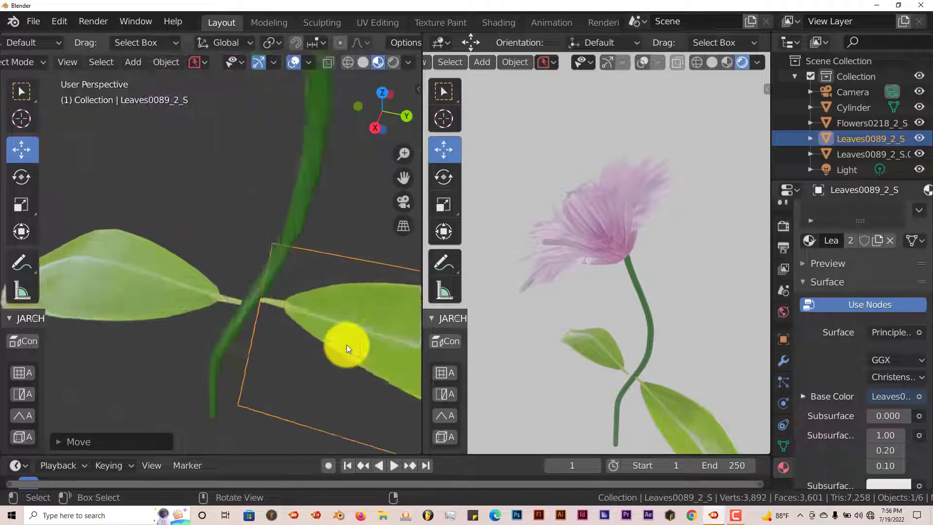
scroll(331, 362, "down", 3)
middle_click_drag(331, 363, 272, 325)
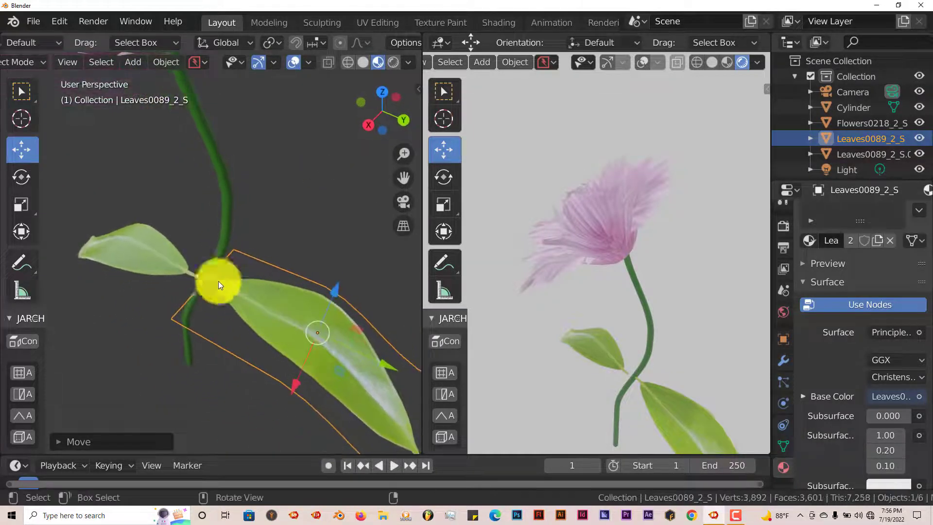
Select the duplicate leaf and nudge it so its base sits against the stem.
left_click(145, 255)
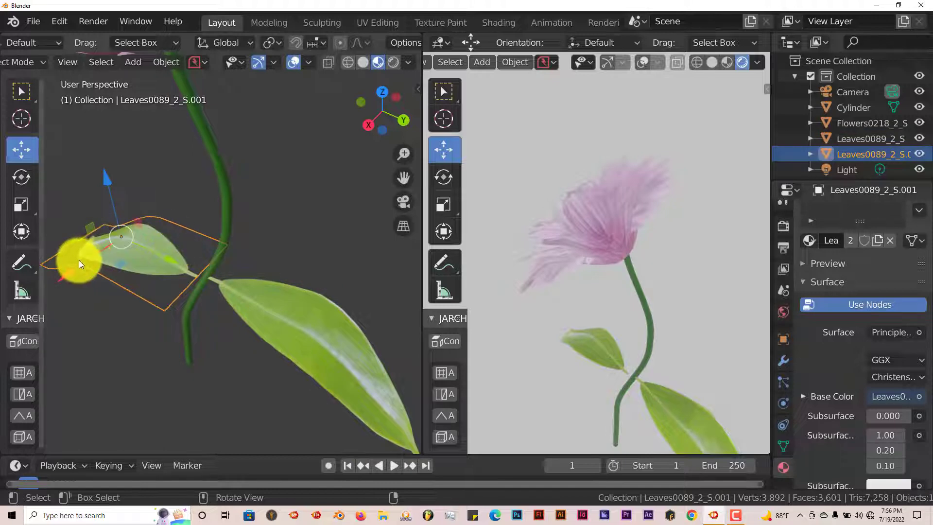
left_click_drag(80, 263, 85, 263)
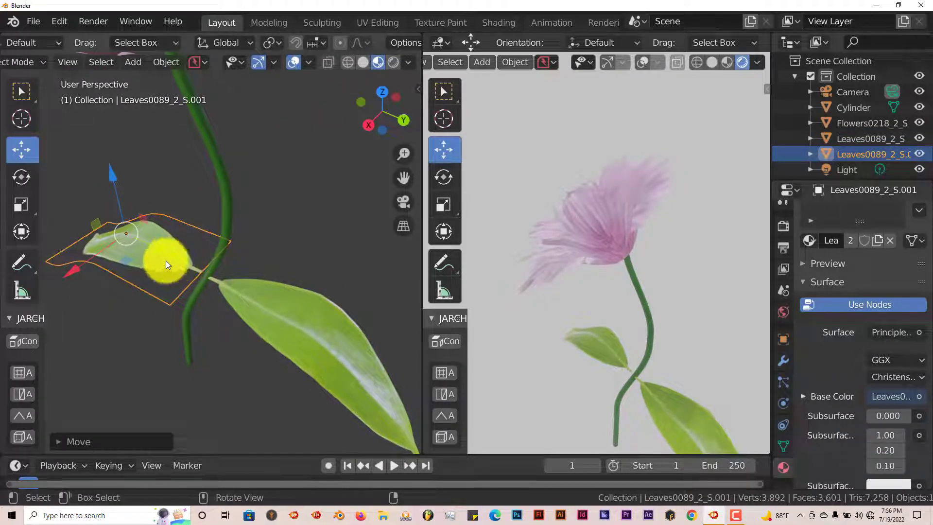
left_click_drag(77, 269, 76, 270)
left_click_drag(174, 258, 179, 260)
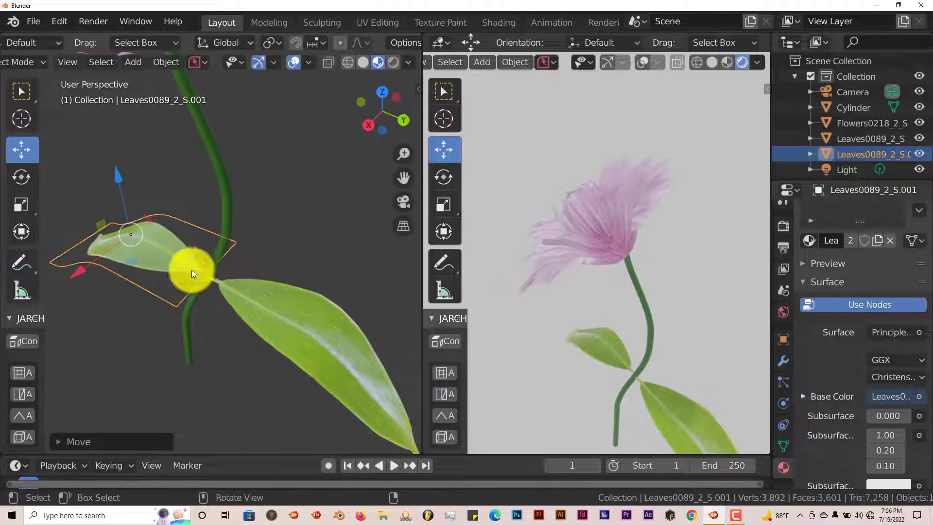
Select the original leaf together with the stem and join them into one object.
left_click(325, 340)
left_click_drag(296, 373, 339, 369)
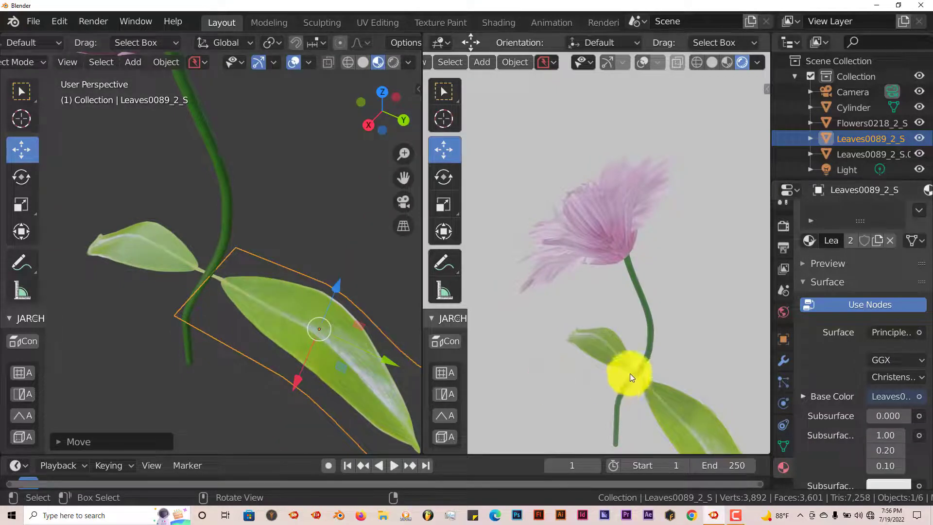
scroll(627, 375, "down", 2)
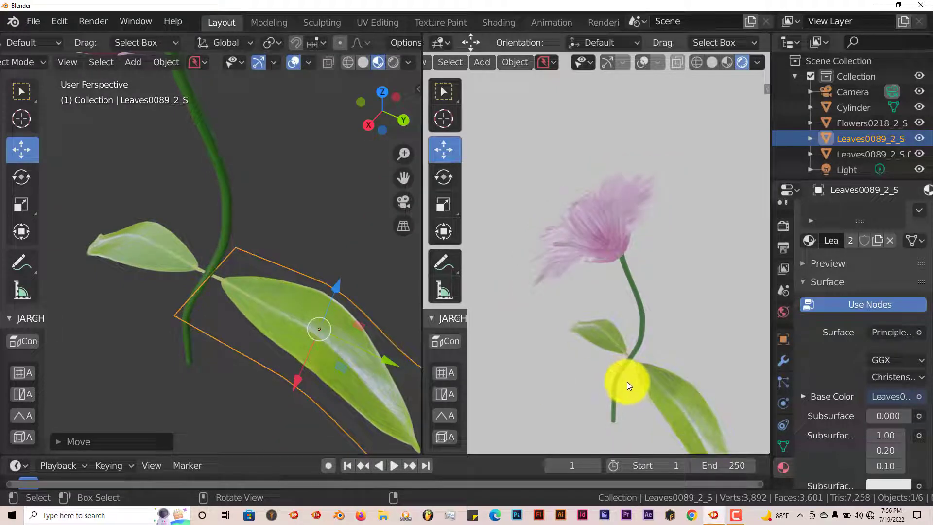
scroll(626, 381, "down", 1)
scroll(623, 376, "up", 1)
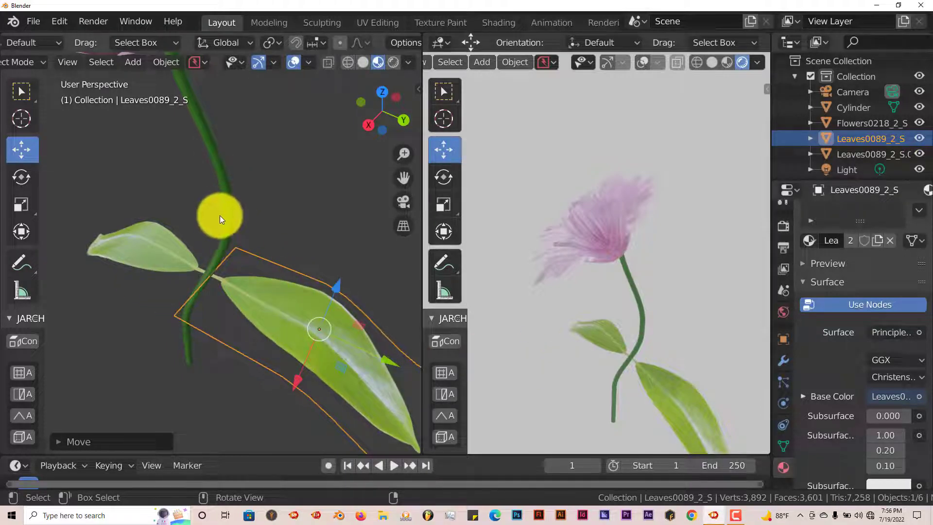
left_click(226, 191, "shift")
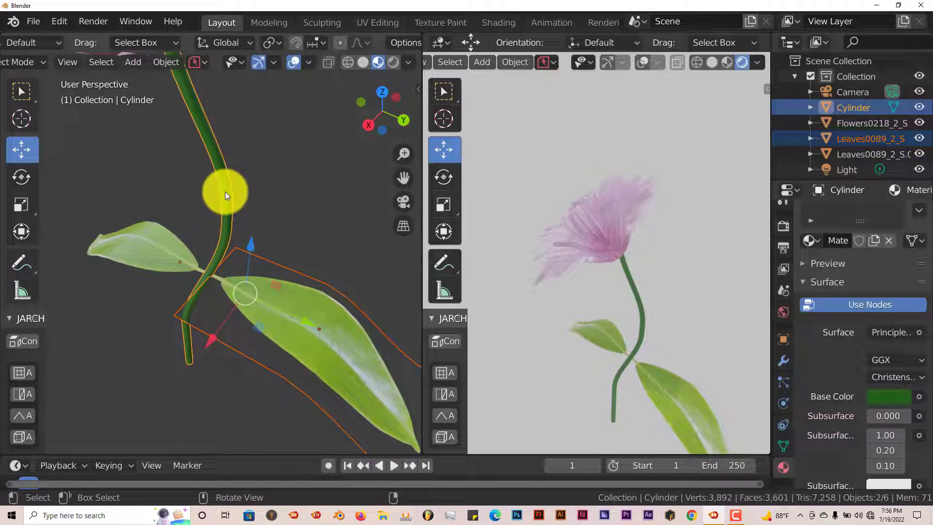
key("ctrl+j")
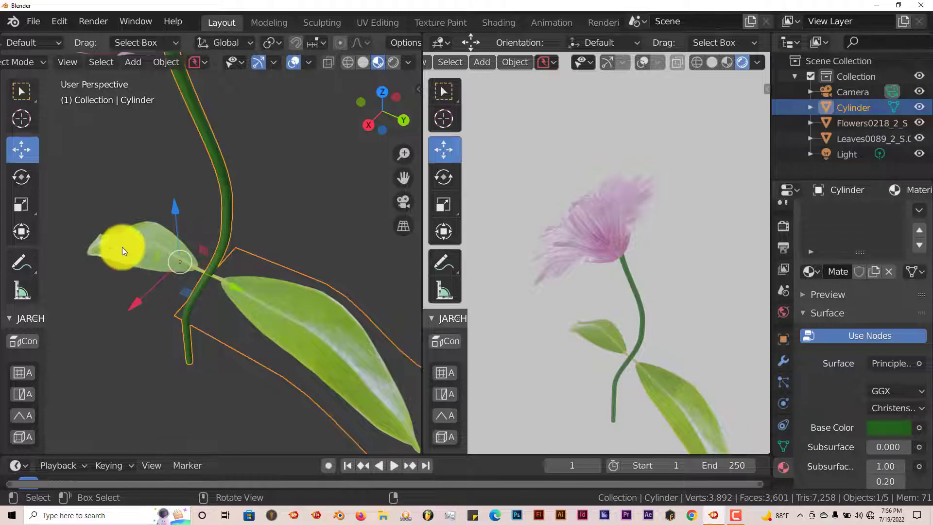
Select the duplicate leaf with the stem and join it into the stem object.
left_click(124, 243)
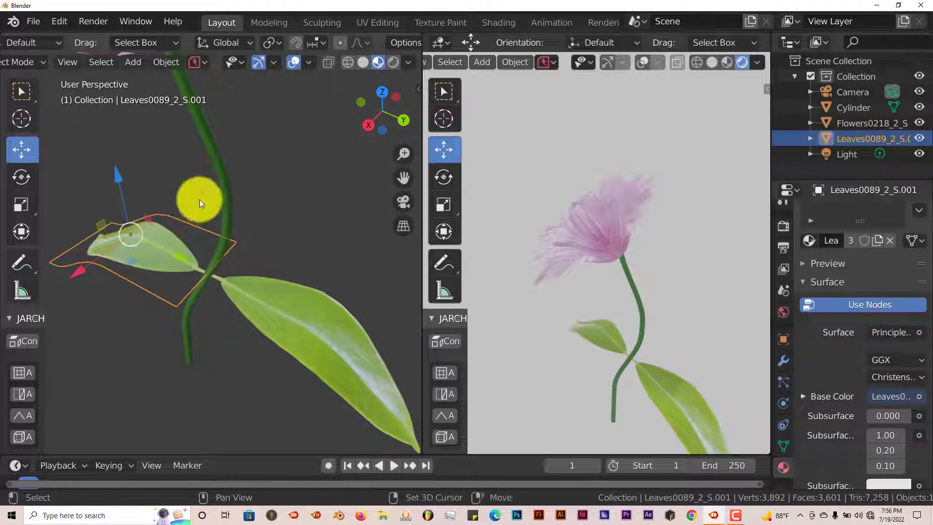
left_click(215, 166, "shift")
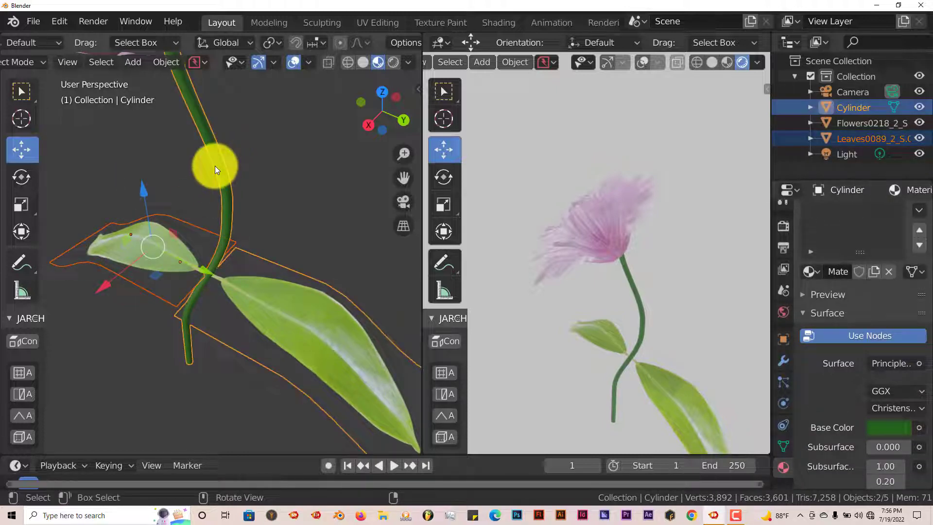
key("ctrl+j")
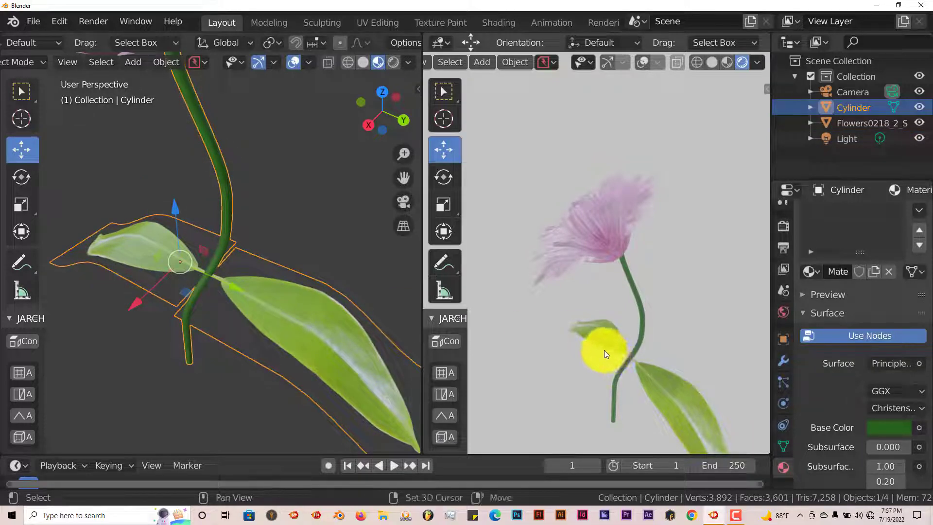
Select the flower bloom with the stem and join it into the same object.
middle_click_drag(605, 350, 601, 328, "shift")
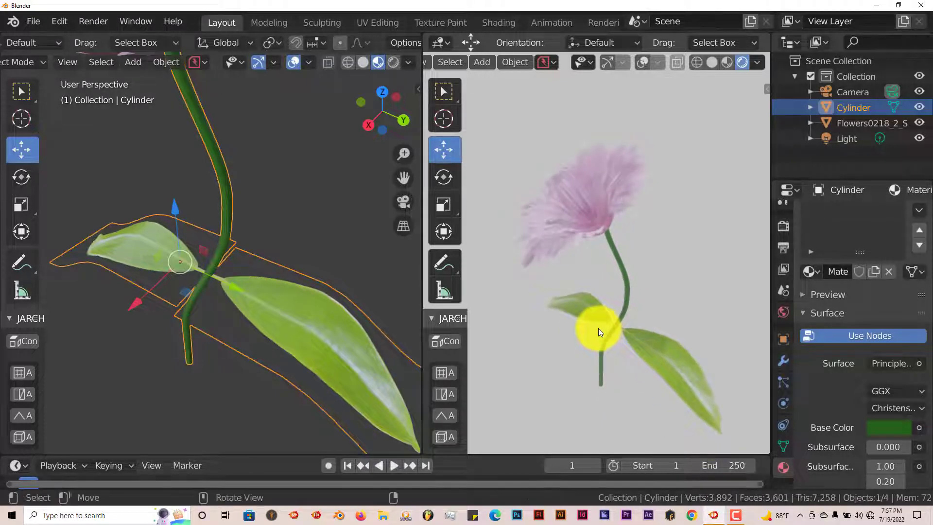
scroll(599, 328, "down", 1)
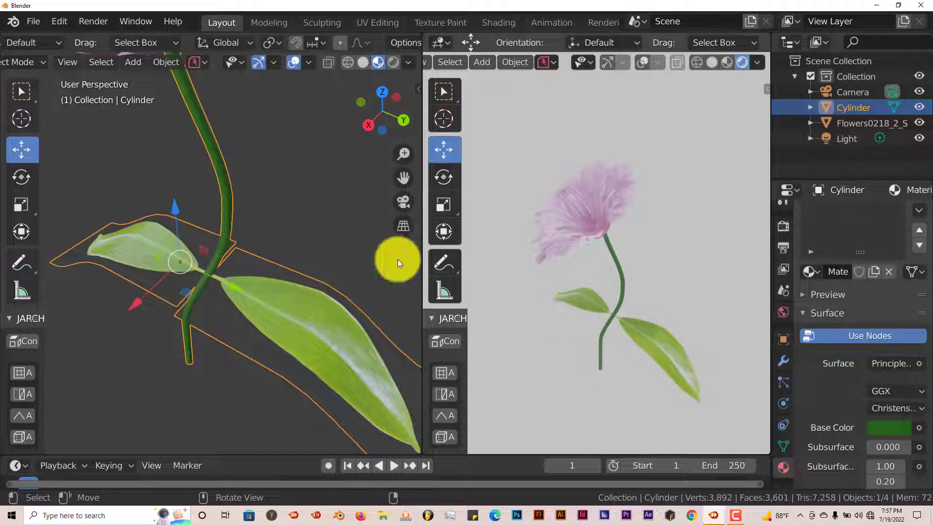
scroll(248, 206, "down", 2)
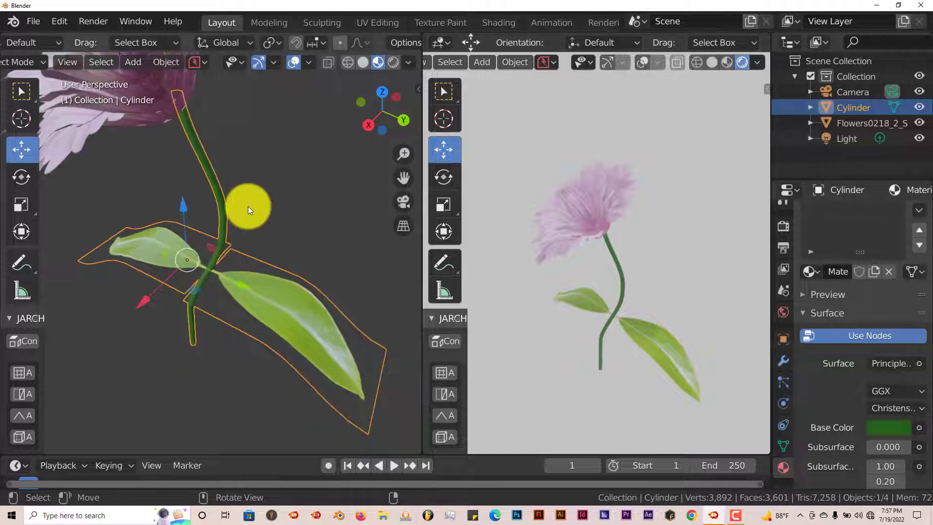
left_click(138, 118)
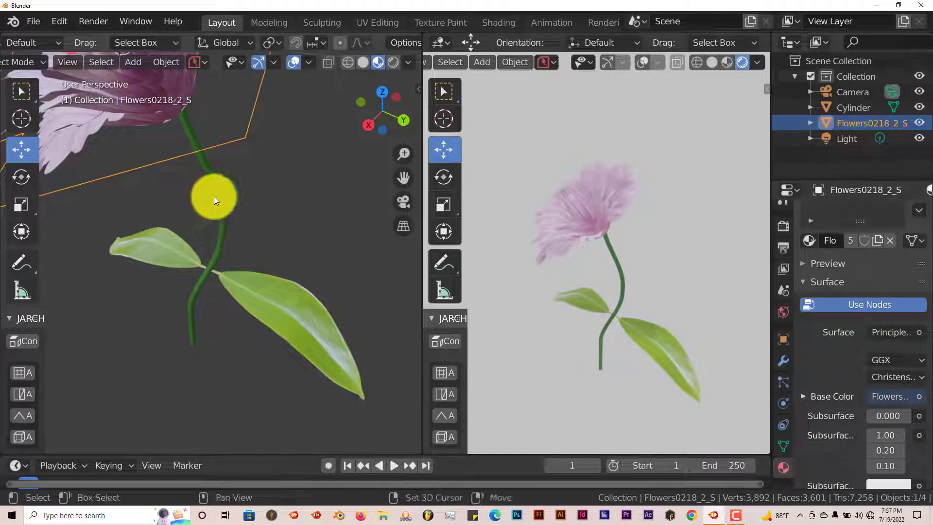
left_click(216, 189, "shift")
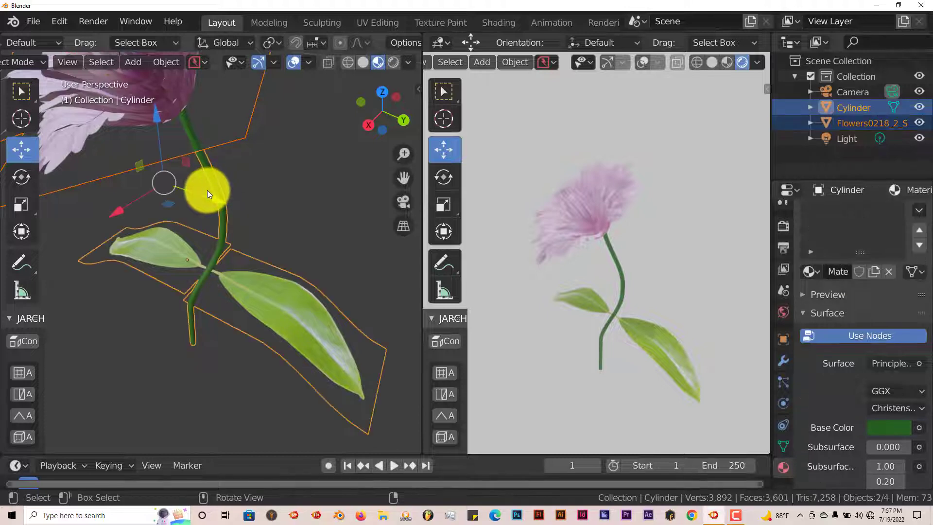
left_click(208, 192)
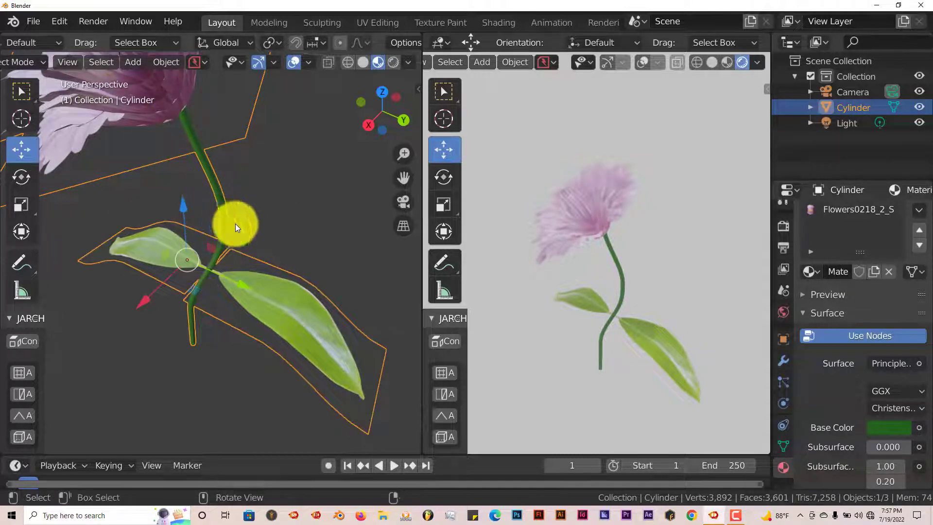
Open the render properties and join the two side-by-side viewport areas into a single viewport.
left_click(782, 226)
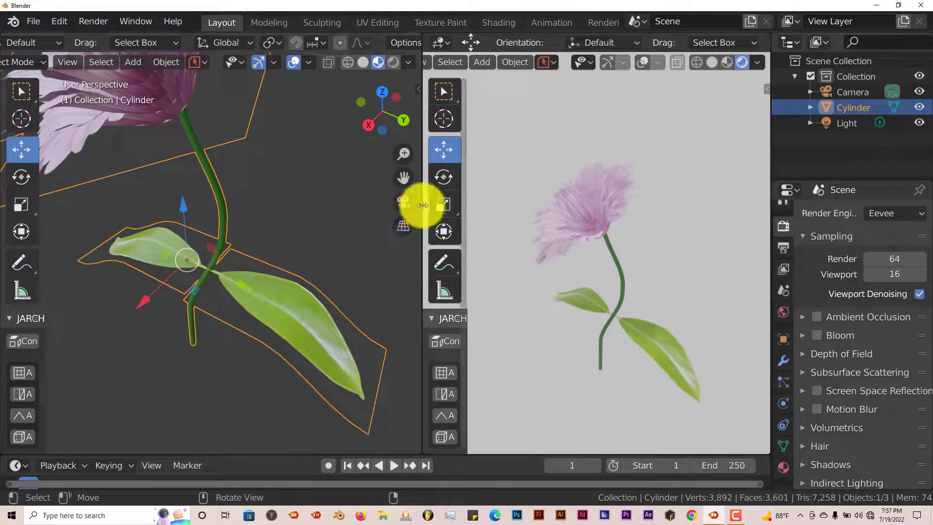
right_click(423, 253)
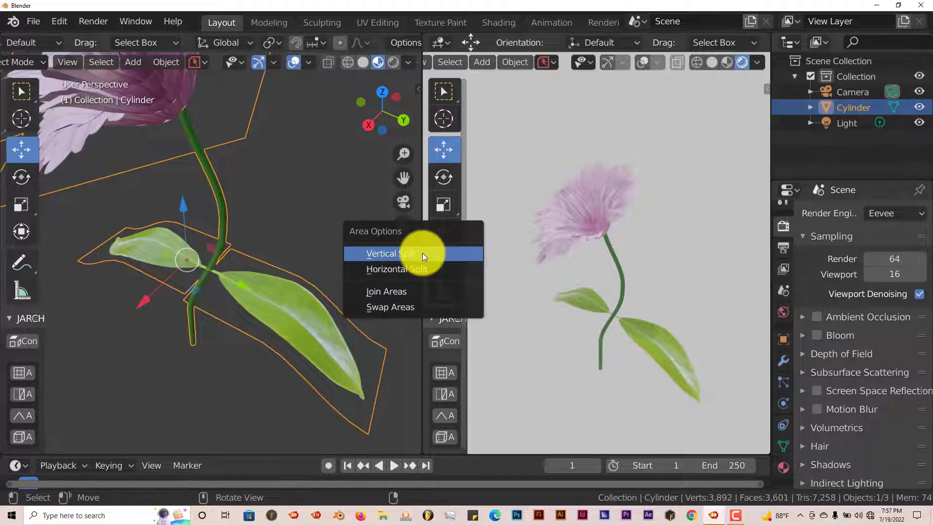
left_click(415, 291)
left_click(401, 282)
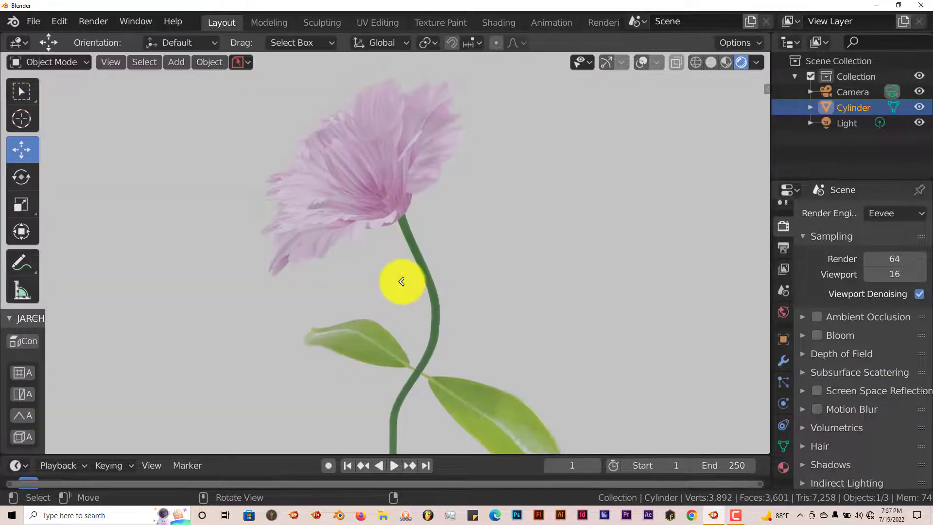
Switch the render engine to Cycles to preview the flower with path tracing.
left_click(888, 214)
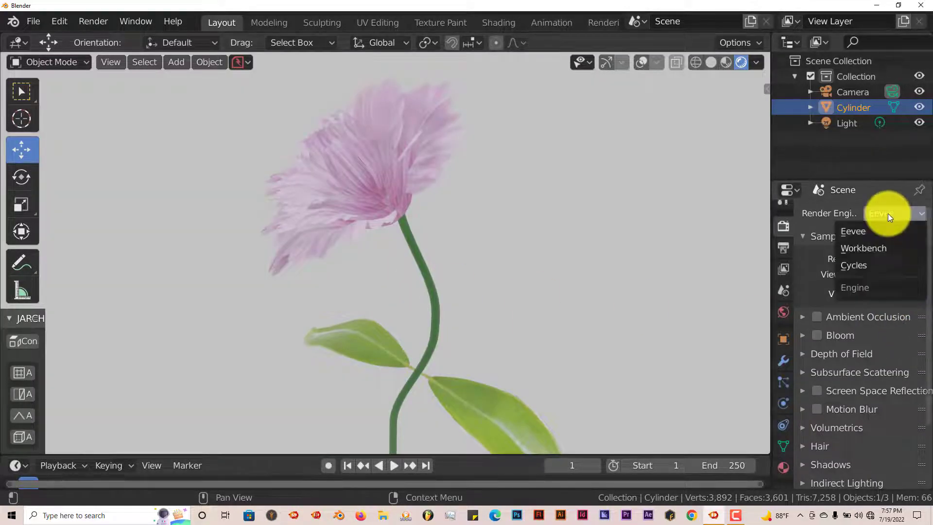
left_click(859, 266)
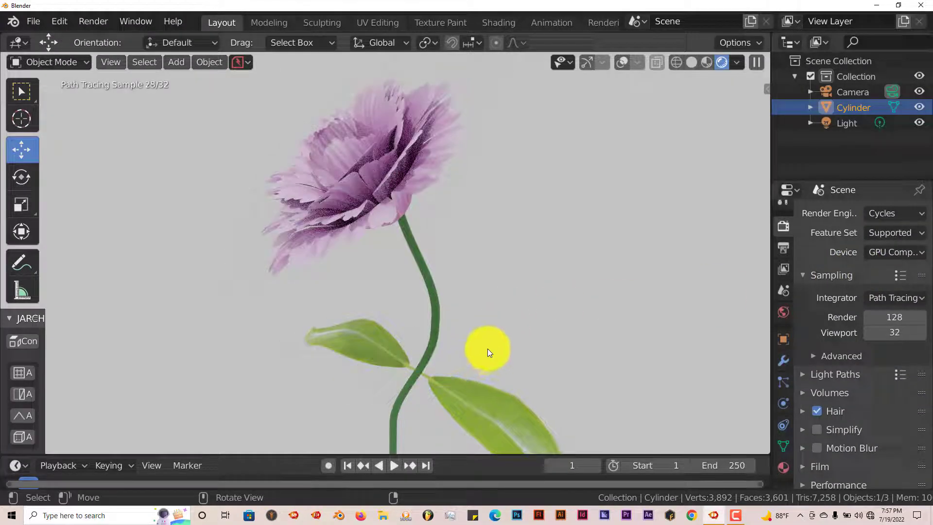
mouse_move(482, 347)
middle_mouse_down()
mouse_move(493, 355)
mouse_move(474, 351)
middle_mouse_up()
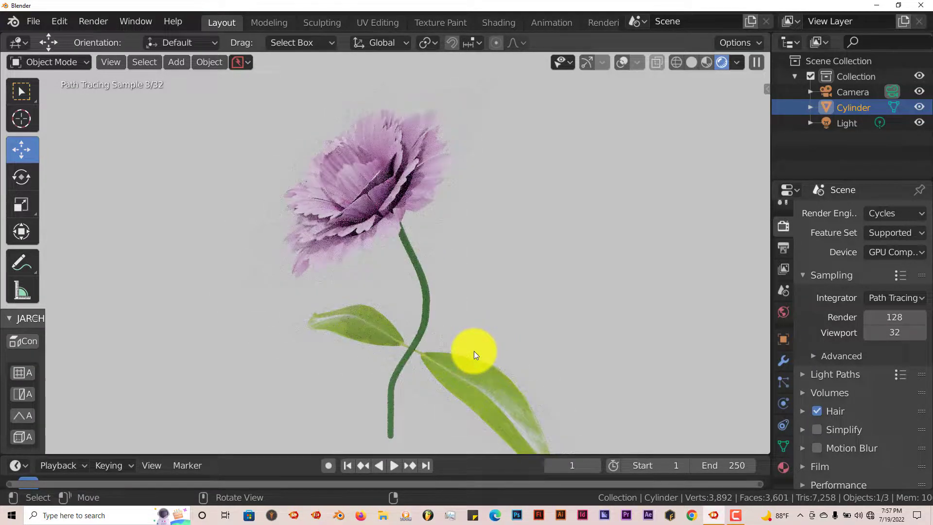